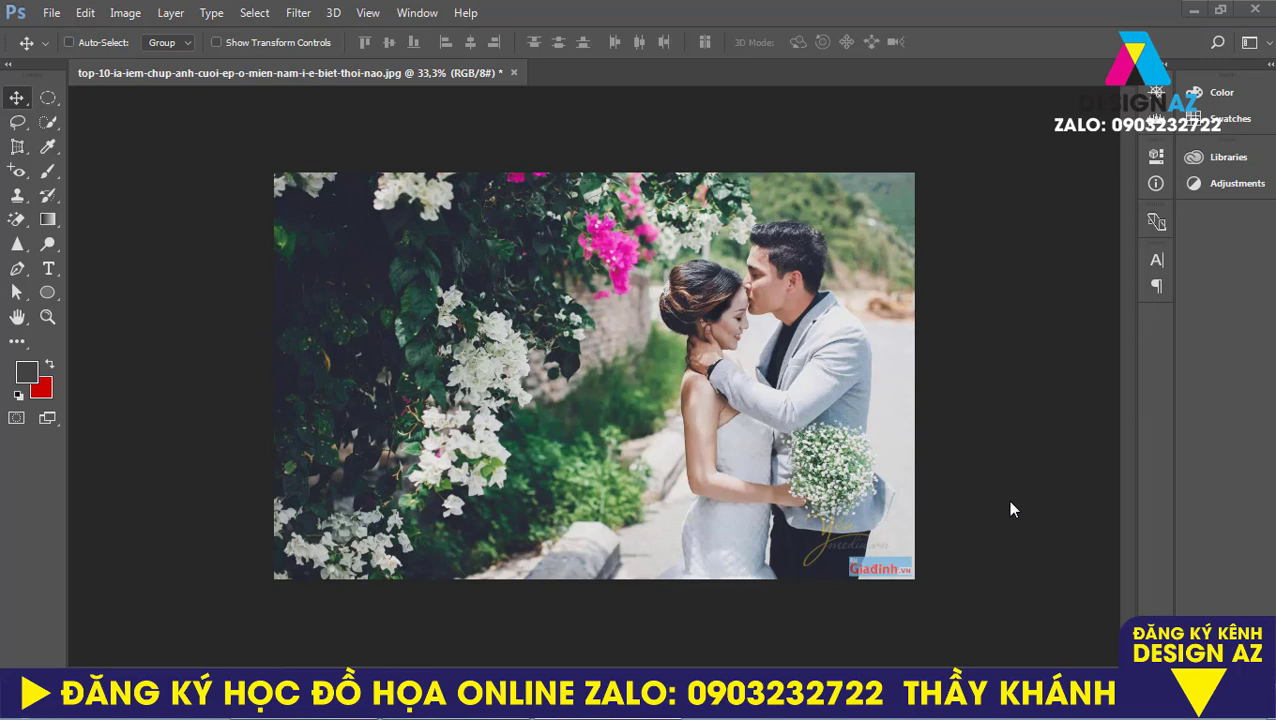
Preview Curves on the wedding photo and close it without applying any change.
{"action": "left_click", "coordinate": [128, 16]}
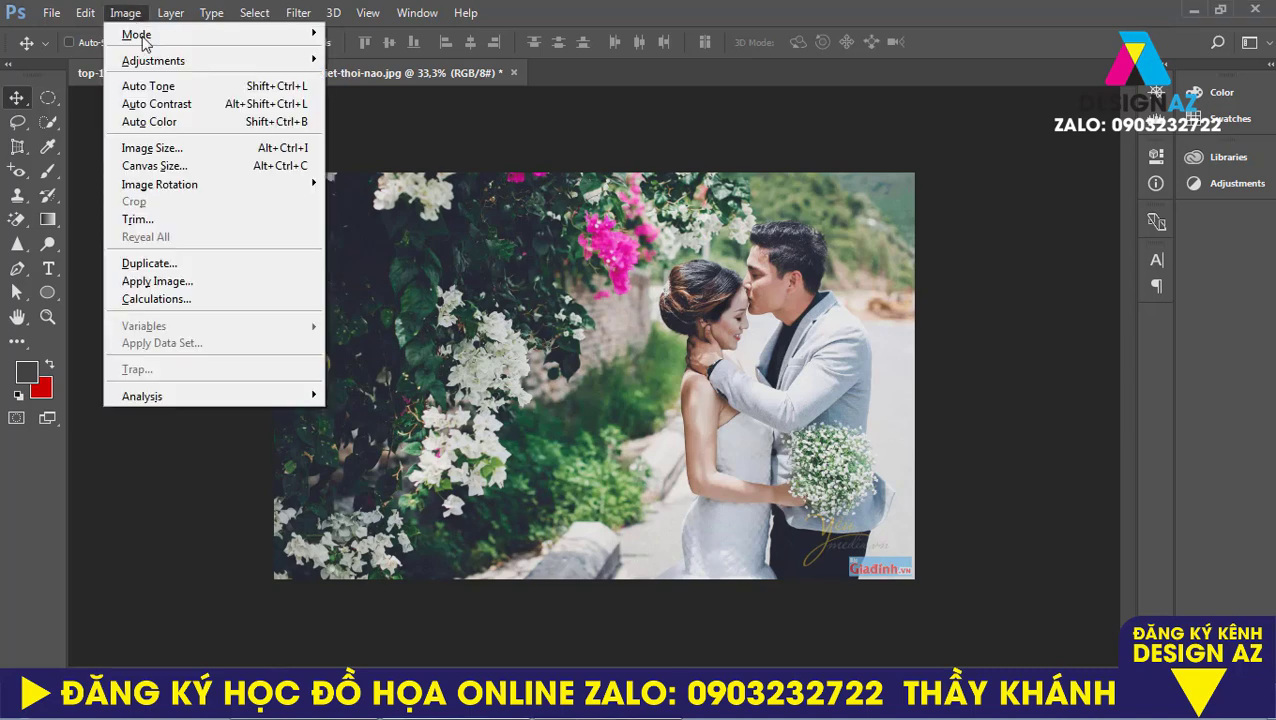
{"action": "mouse_move", "coordinate": [160, 61]}
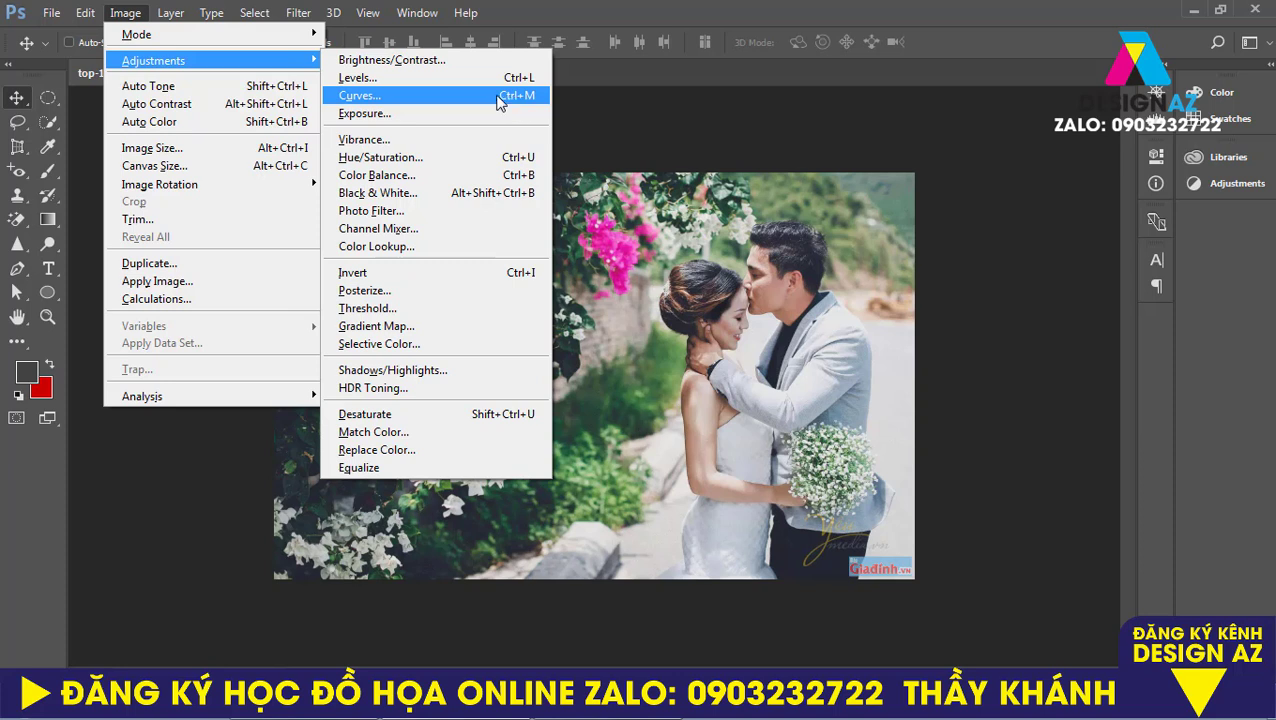
{"action": "left_click", "coordinate": [499, 103]}
{"action": "left_click_drag", "start_coordinate": [672, 94], "coordinate": [614, 80]}
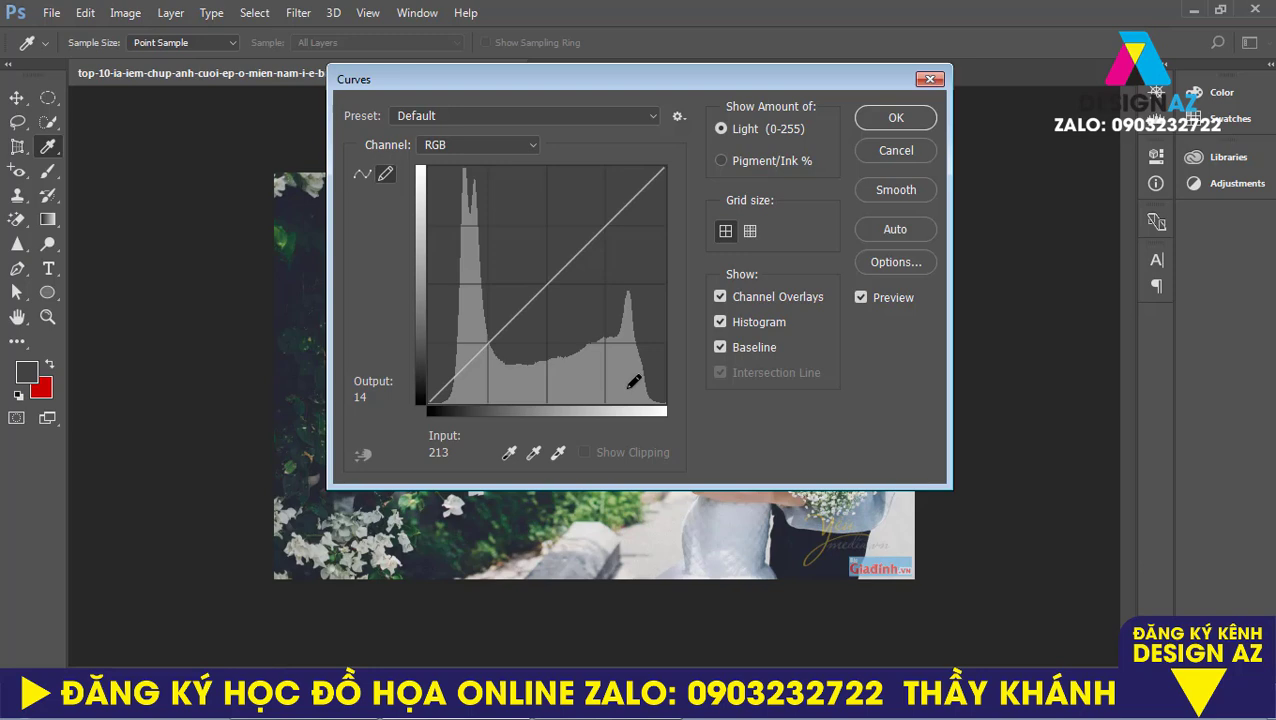
{"action": "left_click", "coordinate": [930, 79]}
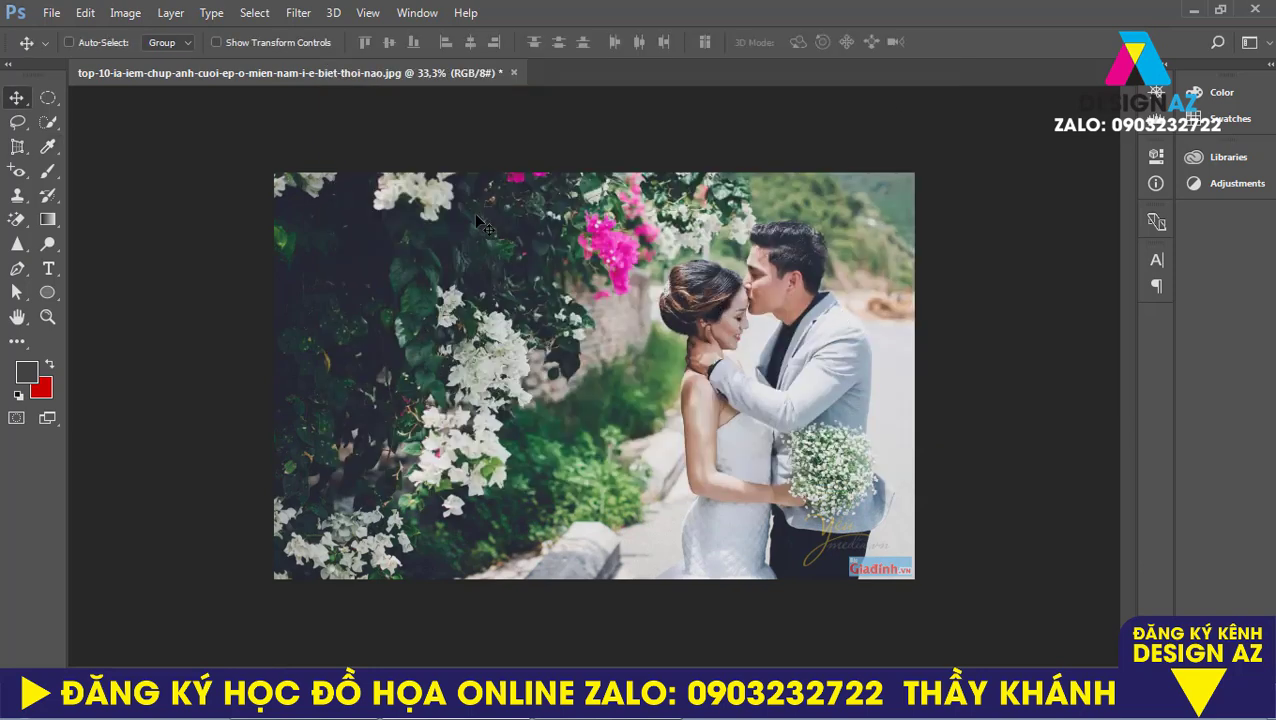
Open the ch3_lonetree_lg photo from the Sửa ảnh folder.
{"action": "key", "text": "ctrl+o"}
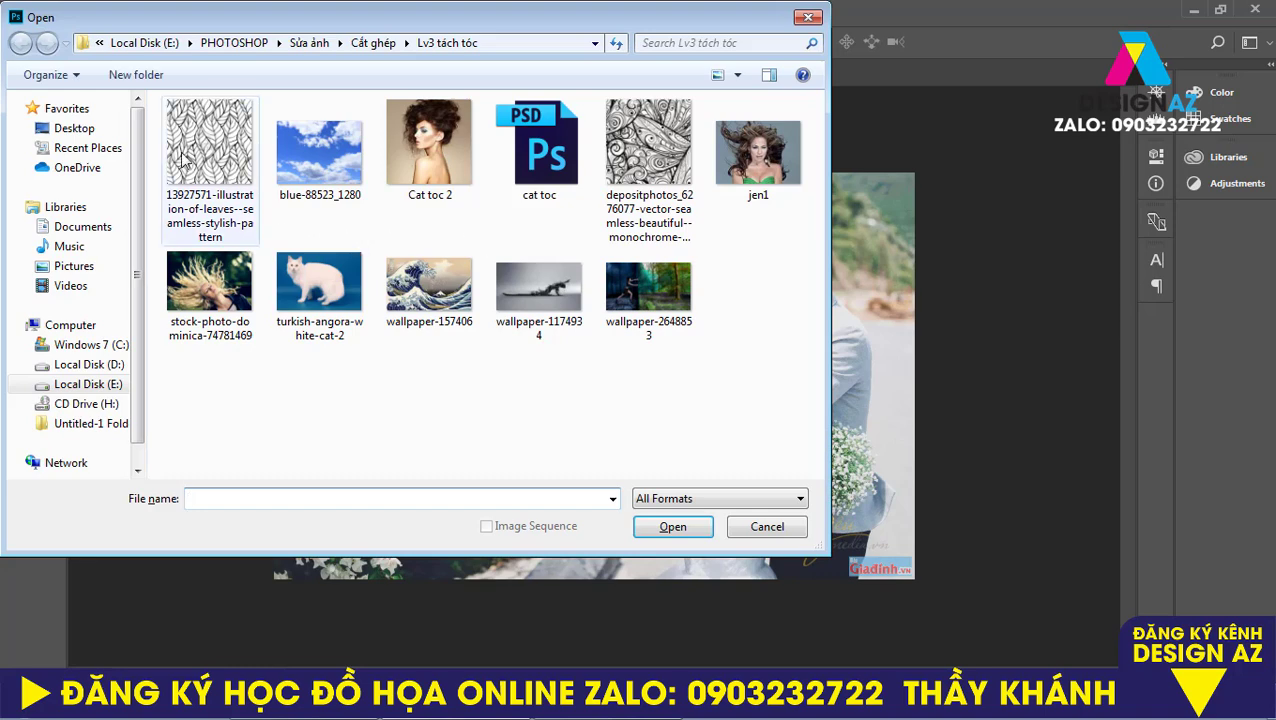
{"action": "left_click", "coordinate": [312, 44]}
{"action": "left_click", "coordinate": [533, 305]}
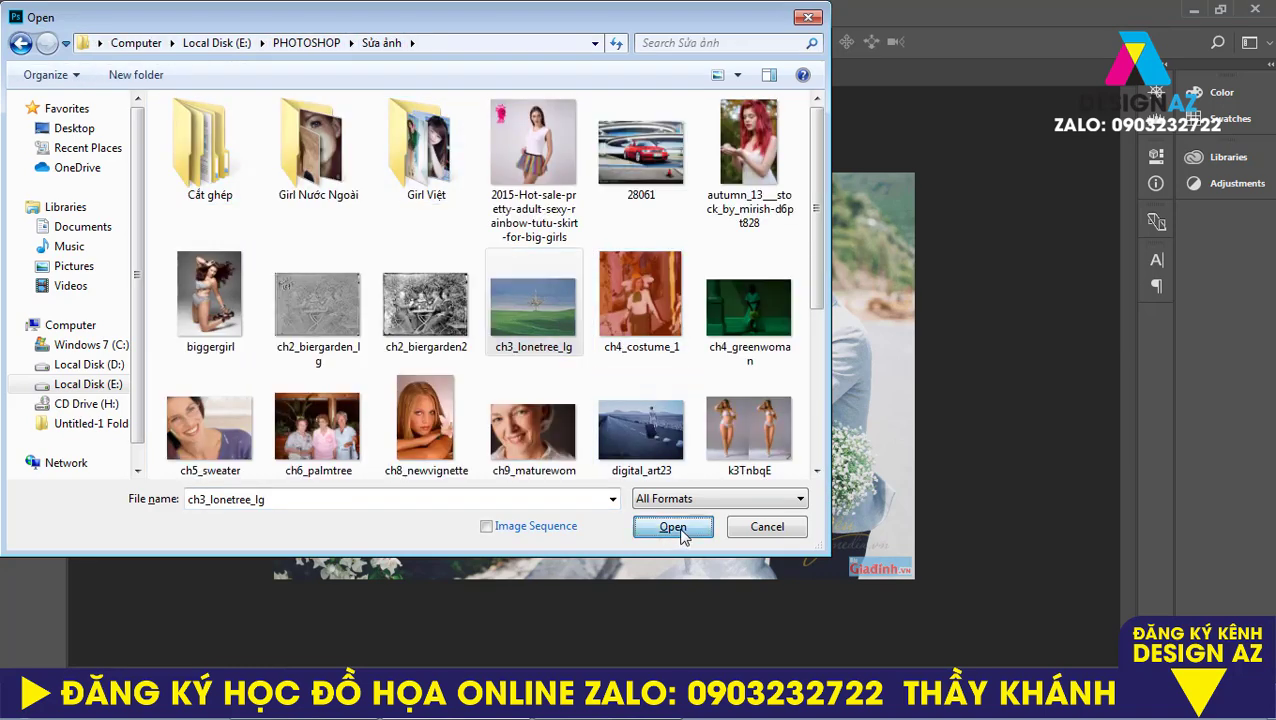
{"action": "left_click", "coordinate": [672, 527]}
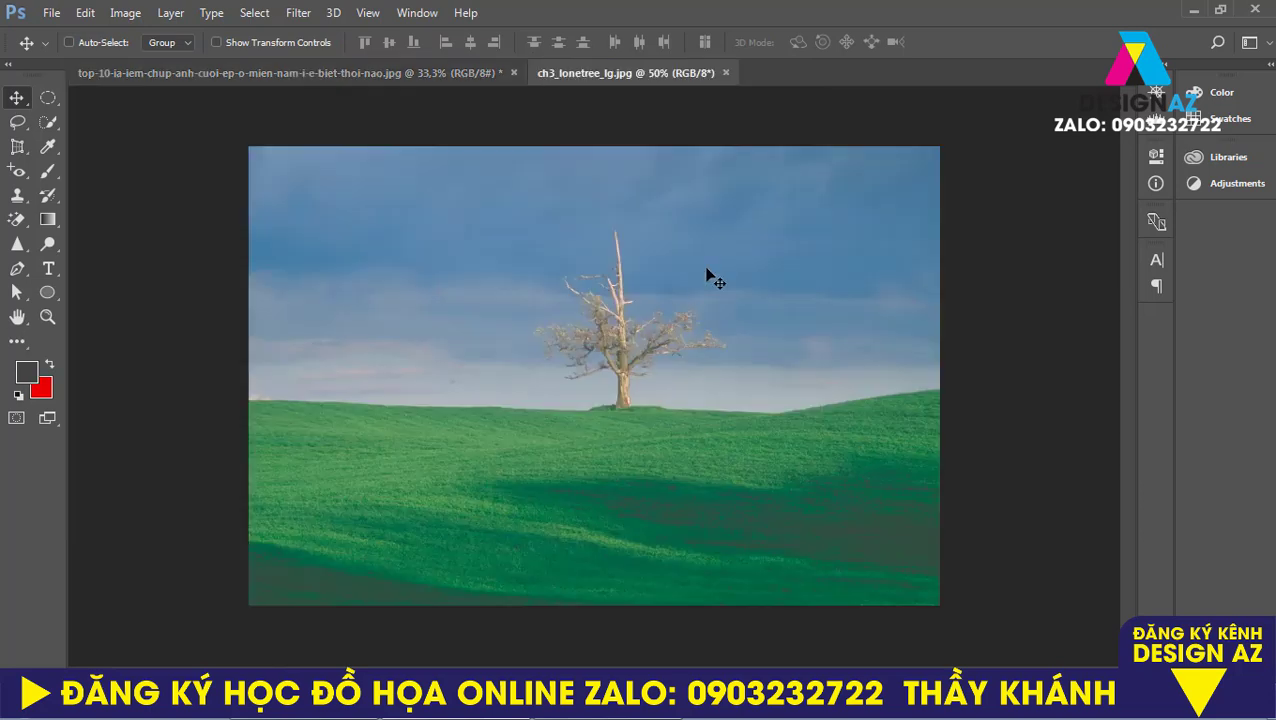
{"action": "left_click", "coordinate": [125, 13]}
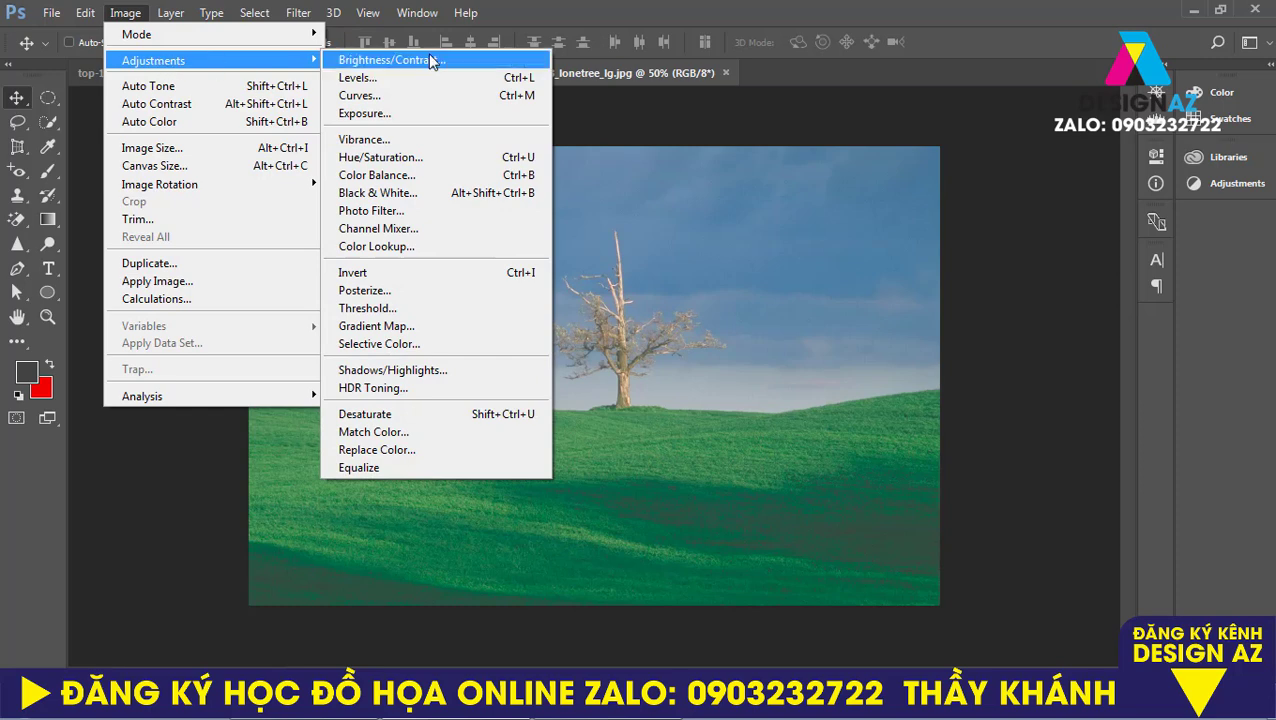
In Curves on the tree photo, move the black point to input 45 and the white point to 190.
{"action": "left_click", "coordinate": [428, 97]}
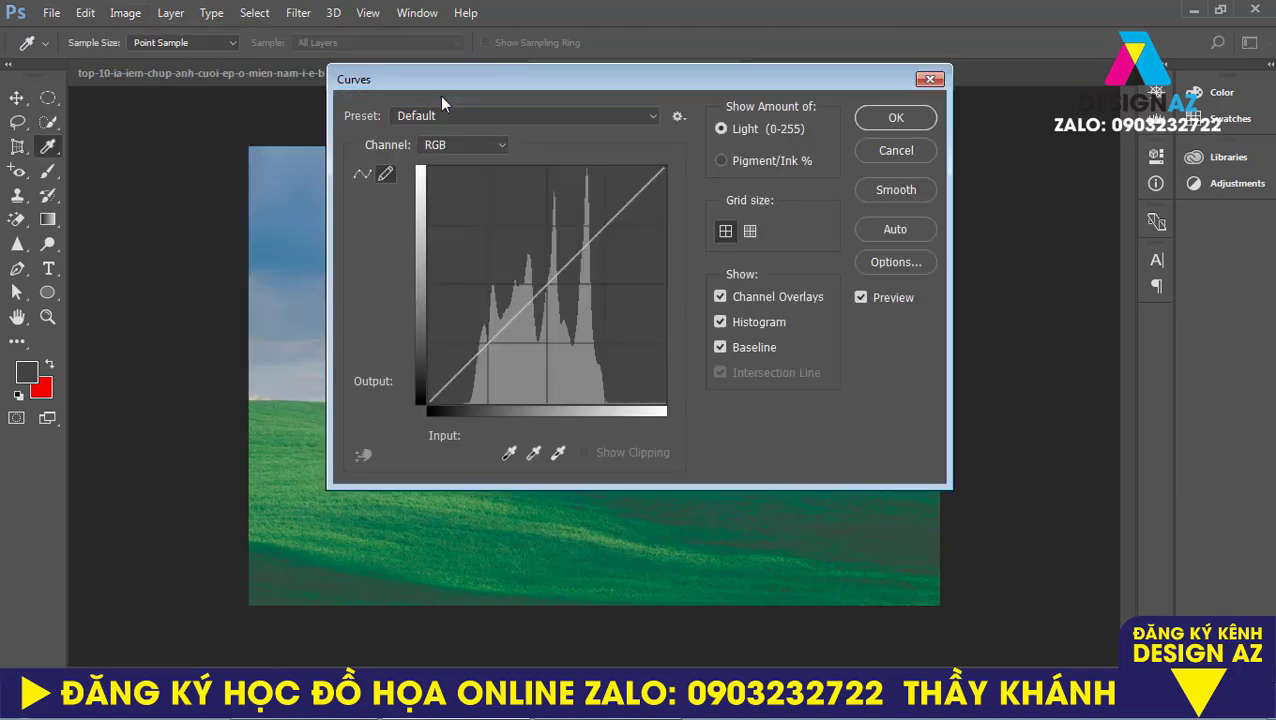
{"action": "left_click_drag", "start_coordinate": [632, 82], "coordinate": [1037, 102]}
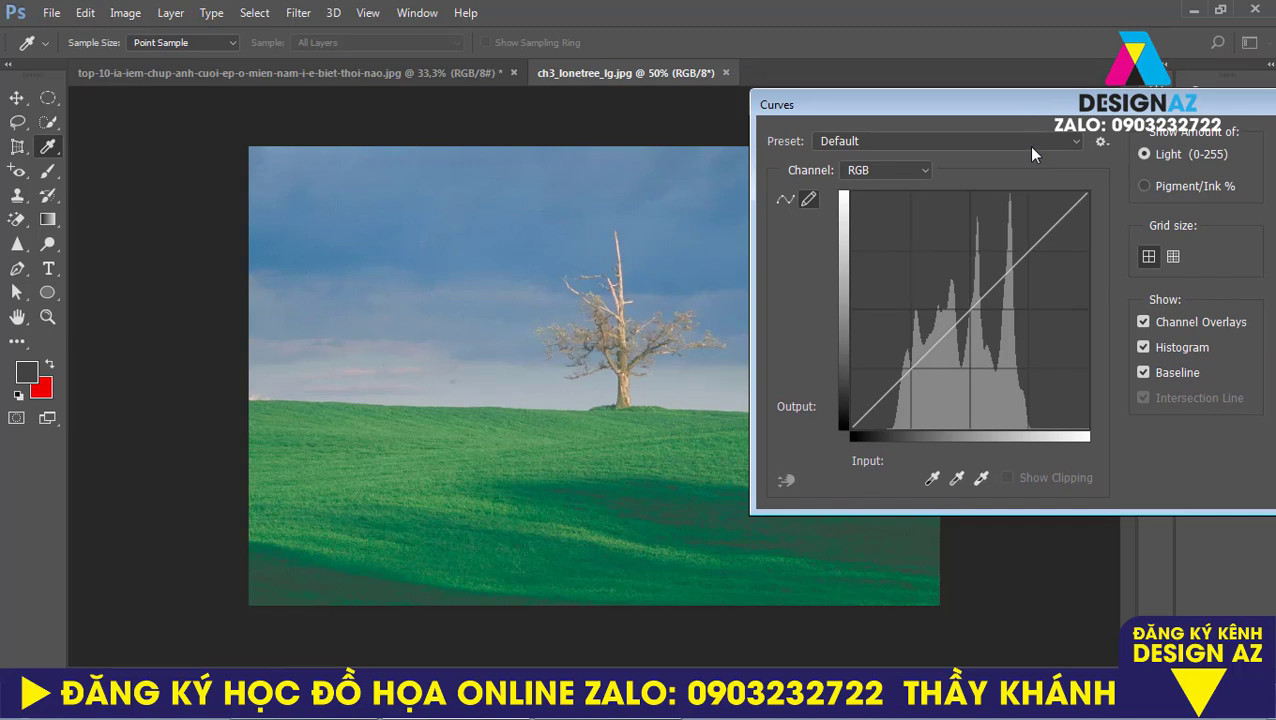
{"action": "left_click", "coordinate": [786, 200]}
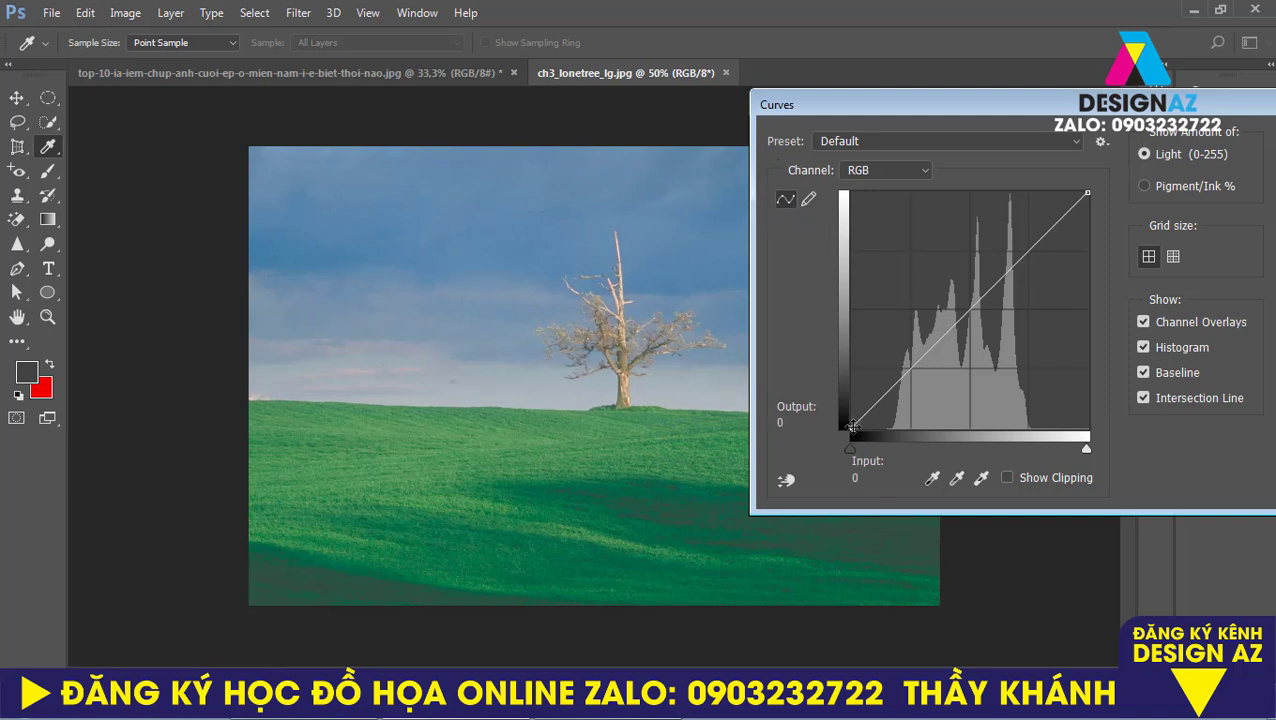
{"action": "left_click_drag", "start_coordinate": [852, 424], "coordinate": [893, 444]}
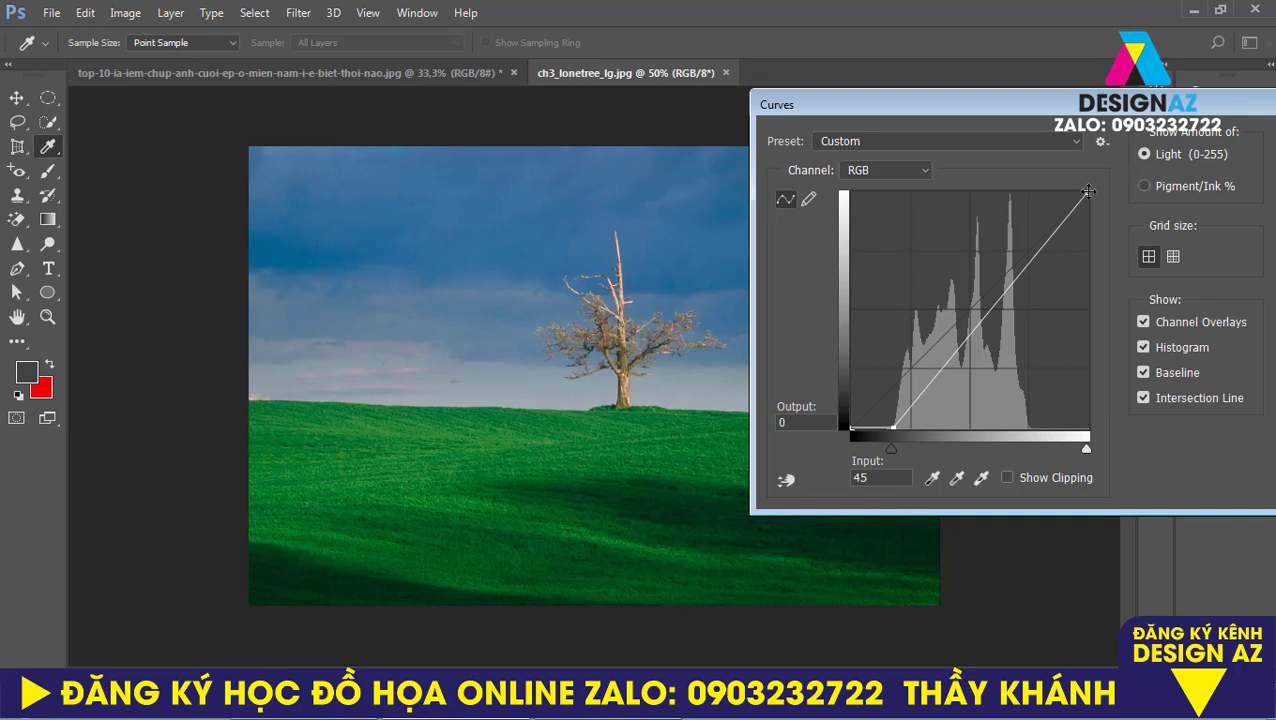
{"action": "left_click_drag", "start_coordinate": [1089, 192], "coordinate": [1027, 190]}
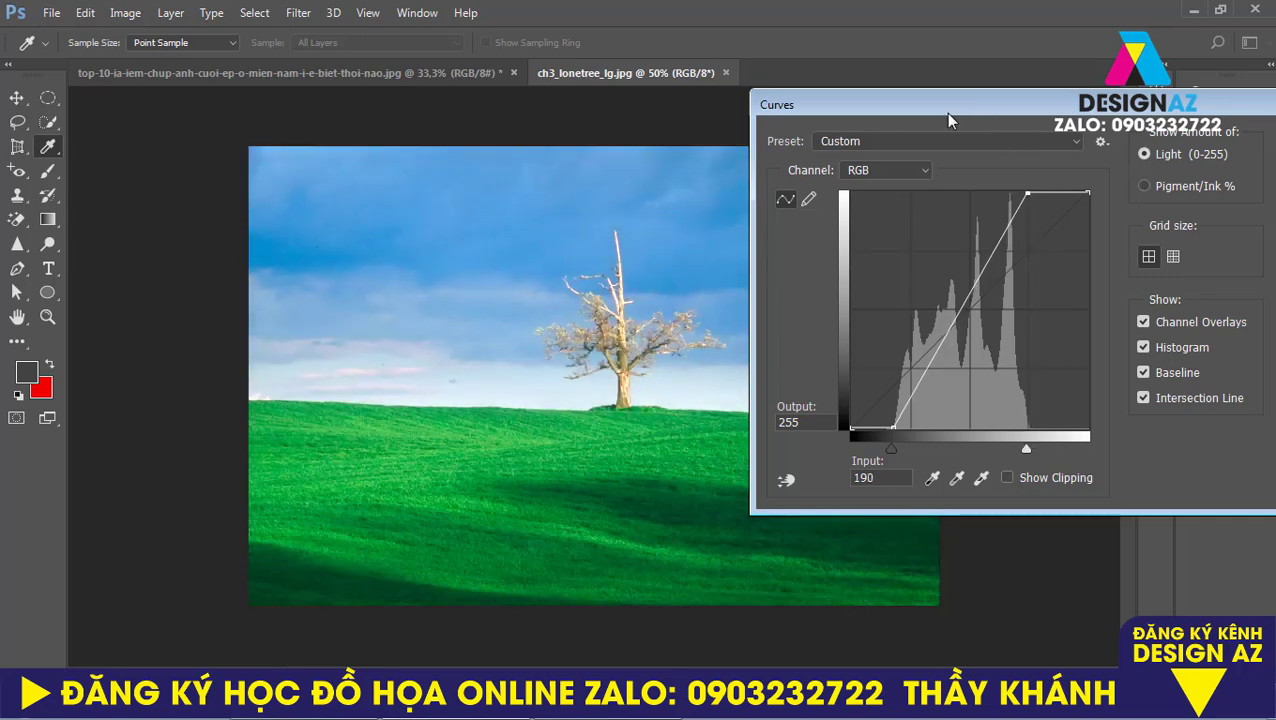
{"action": "left_click_drag", "start_coordinate": [948, 113], "coordinate": [1088, 103]}
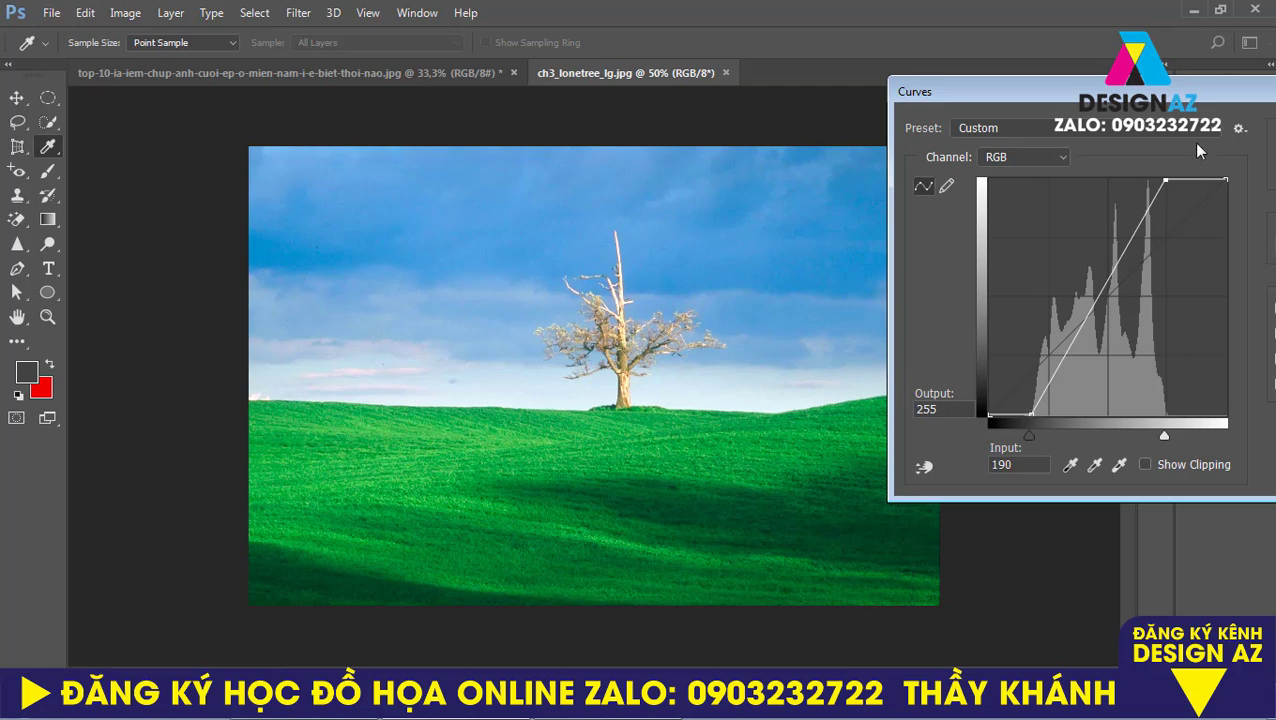
{"action": "left_click_drag", "start_coordinate": [1197, 101], "coordinate": [897, 138]}
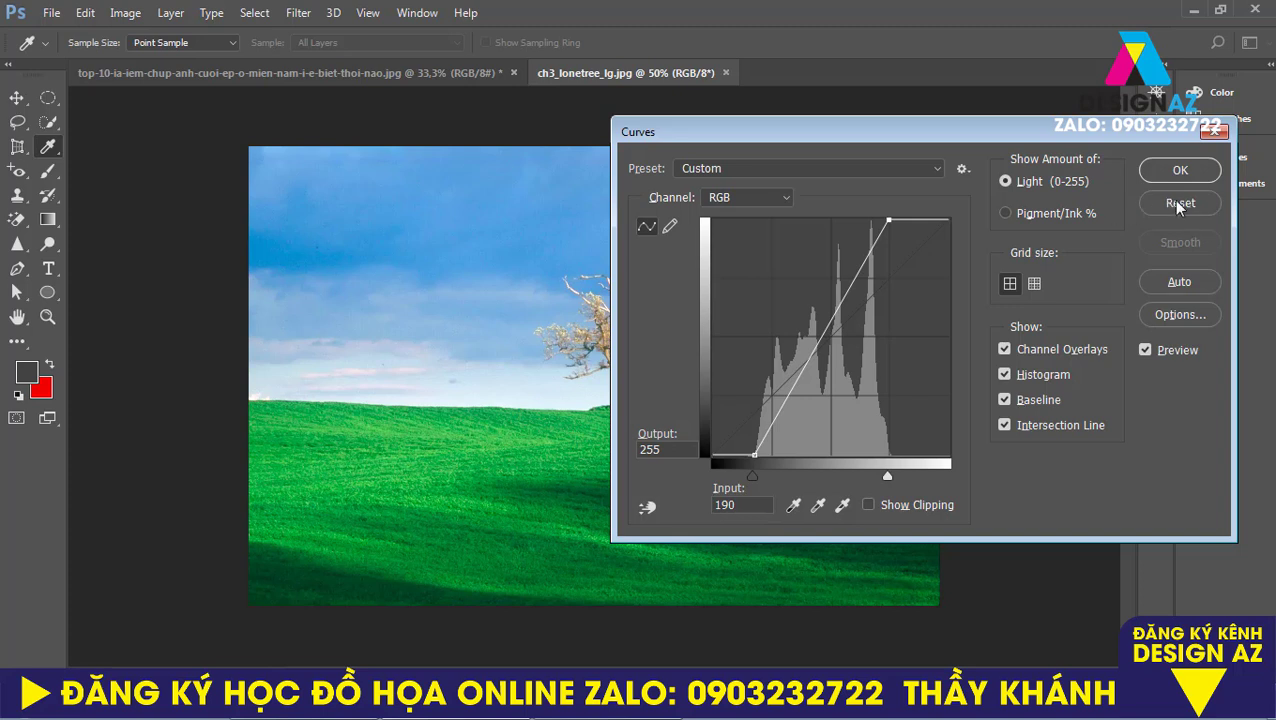
Reset the curve, then move the Red channel's black and white points to inputs 46 and 182.
{"action": "left_click", "coordinate": [1180, 205], "text": "alt"}
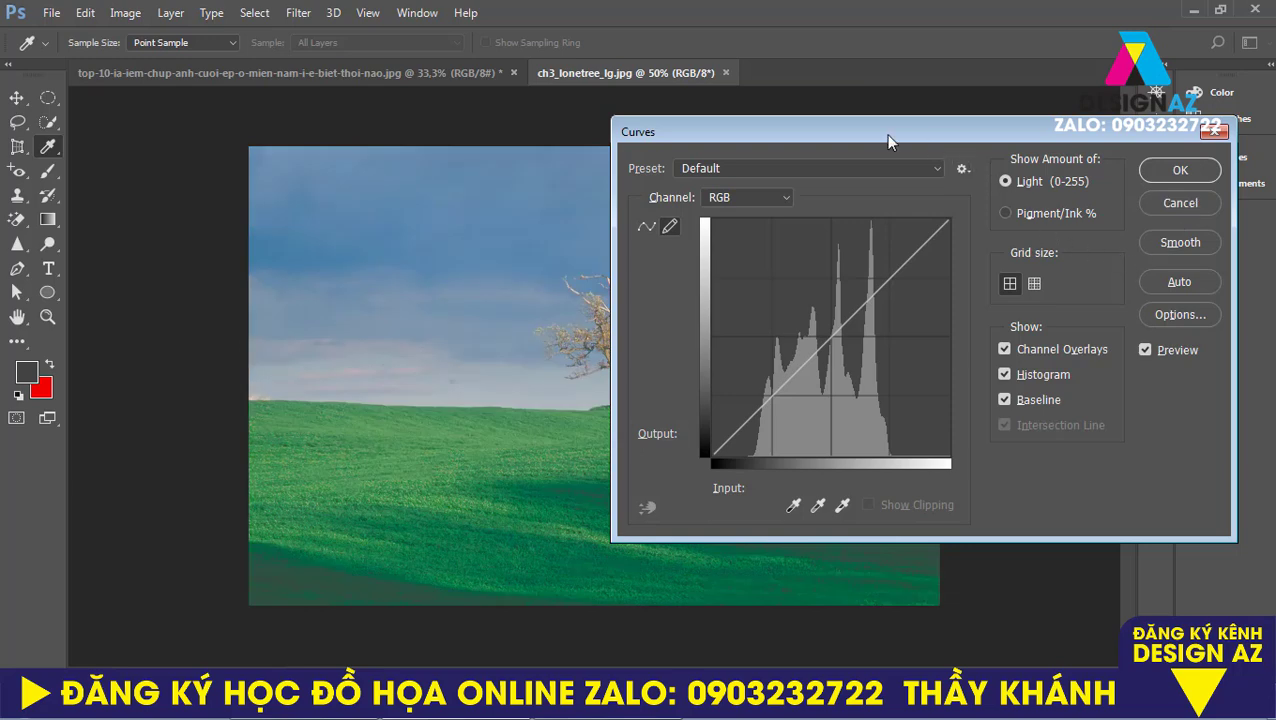
{"action": "left_click_drag", "start_coordinate": [887, 140], "coordinate": [1090, 114]}
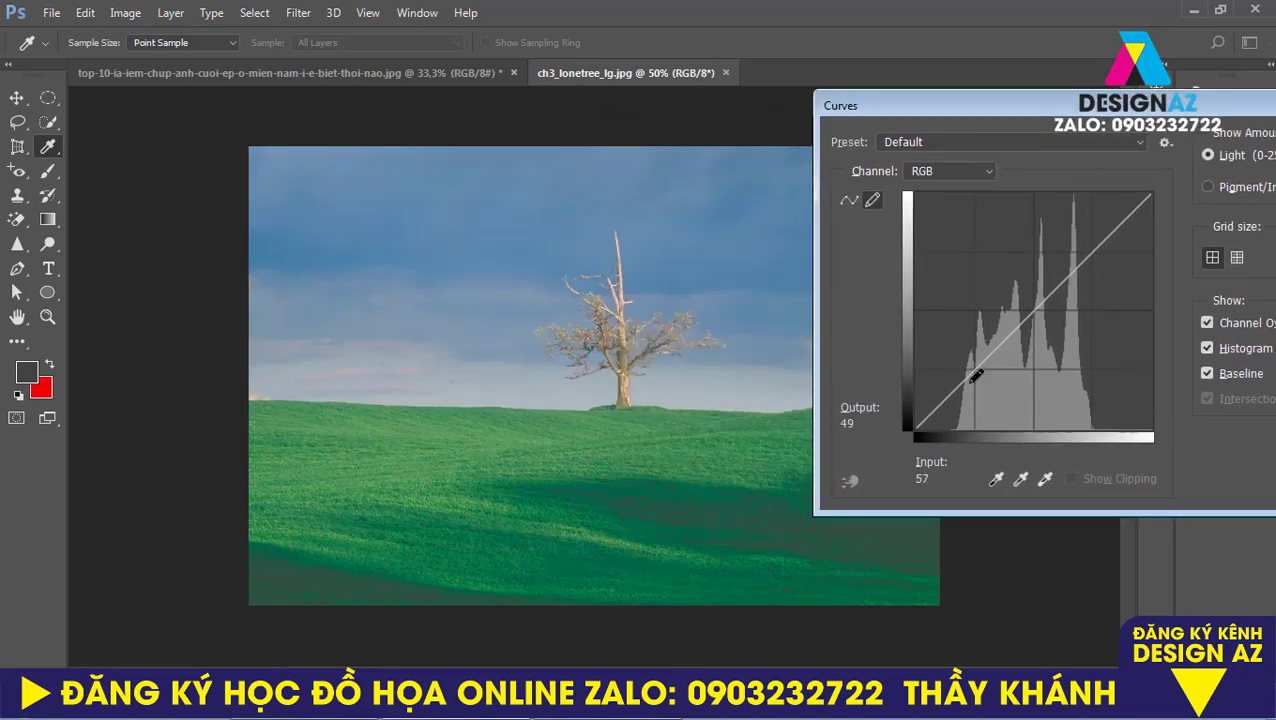
{"action": "left_click", "coordinate": [990, 175]}
{"action": "left_click", "coordinate": [925, 188]}
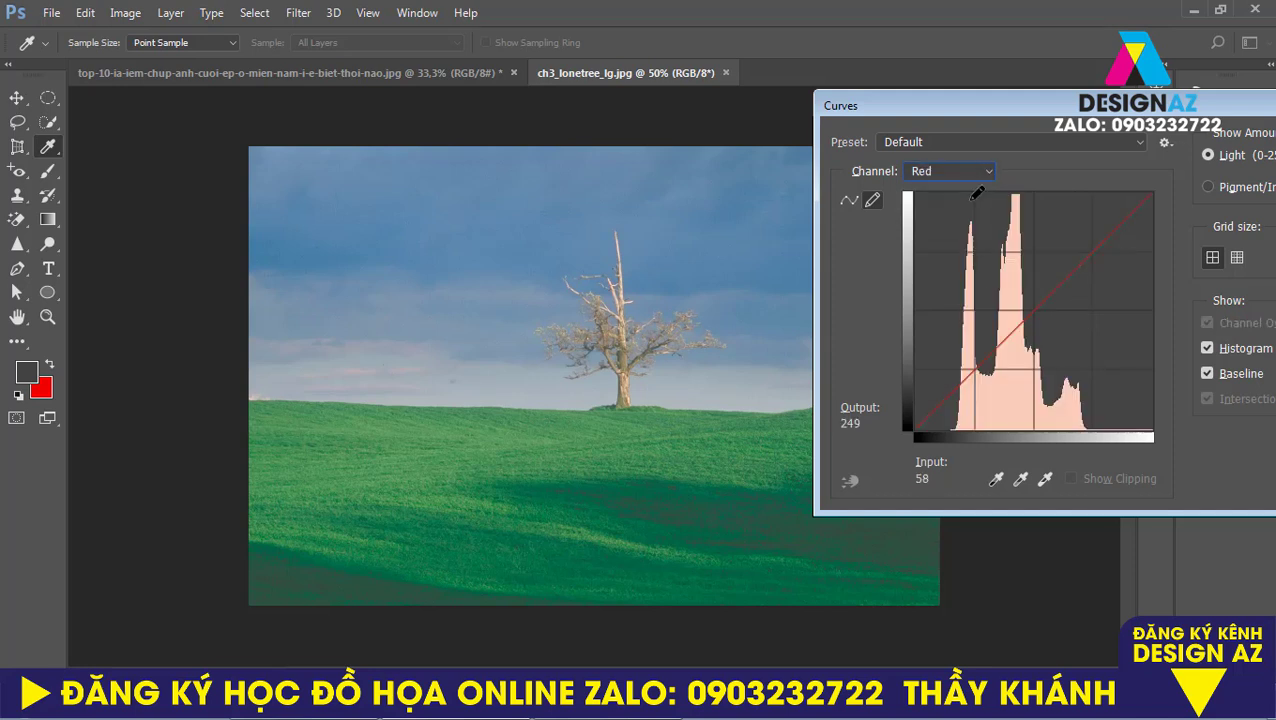
{"action": "left_click", "coordinate": [846, 202]}
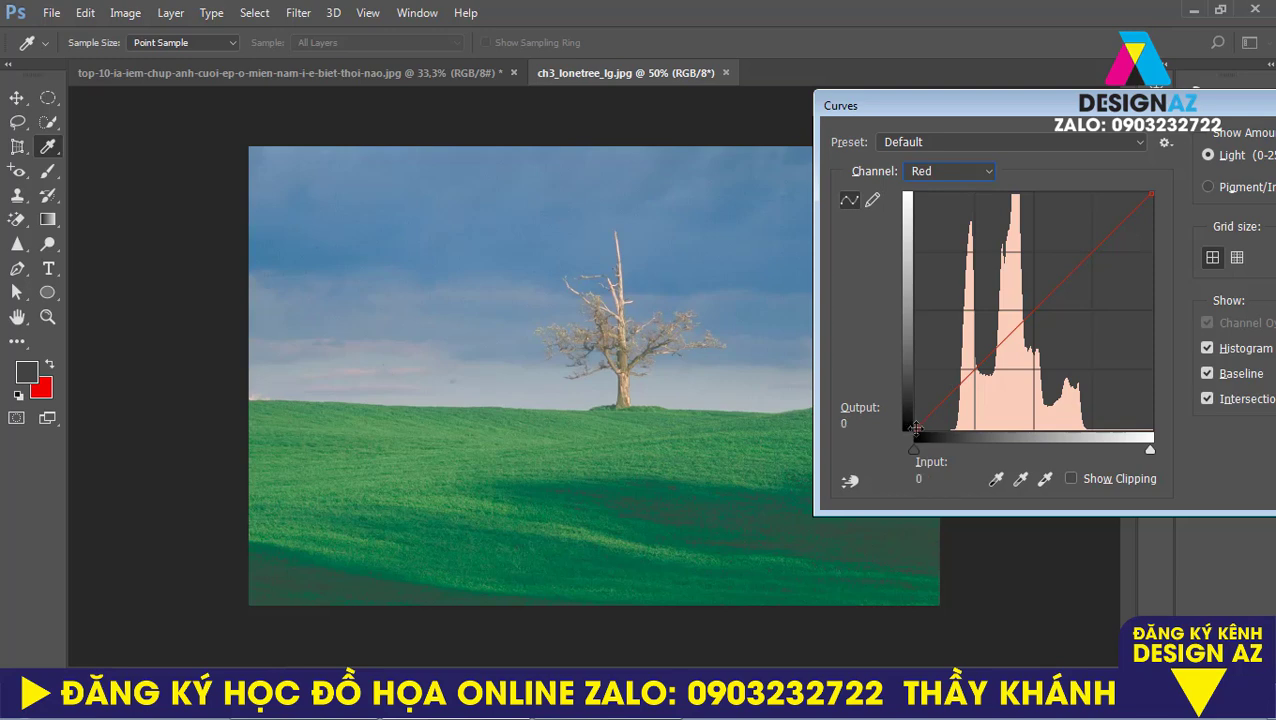
{"action": "left_click_drag", "start_coordinate": [914, 450], "coordinate": [957, 449]}
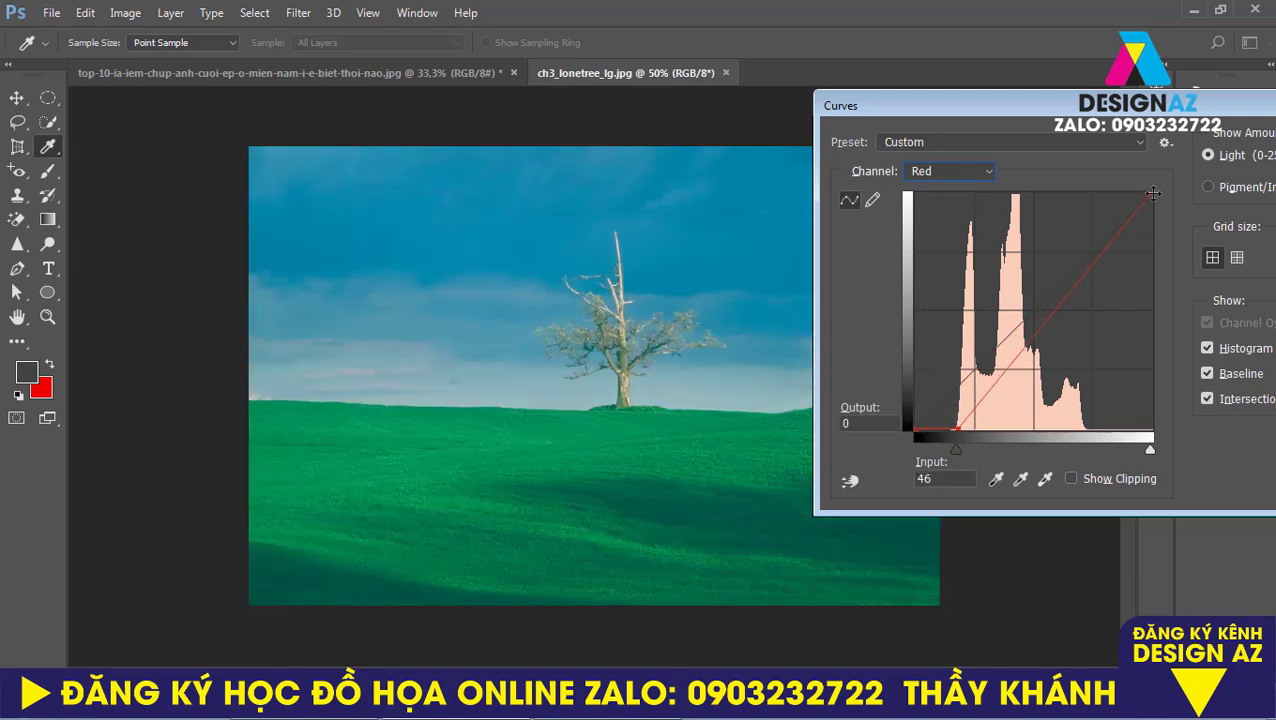
{"action": "left_click_drag", "start_coordinate": [1153, 192], "coordinate": [1087, 190]}
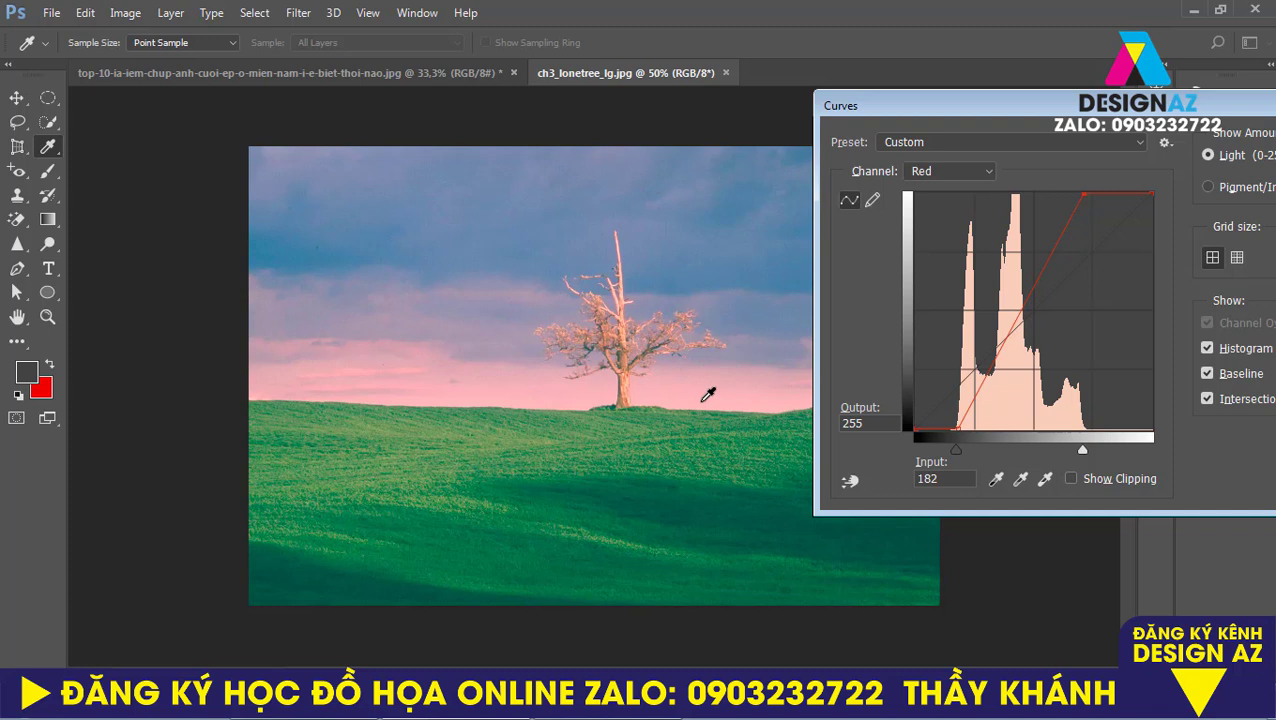
Move the Green endpoints inward (white at 189) and the Blue endpoints to 58 and 189.
{"action": "left_click", "coordinate": [980, 172]}
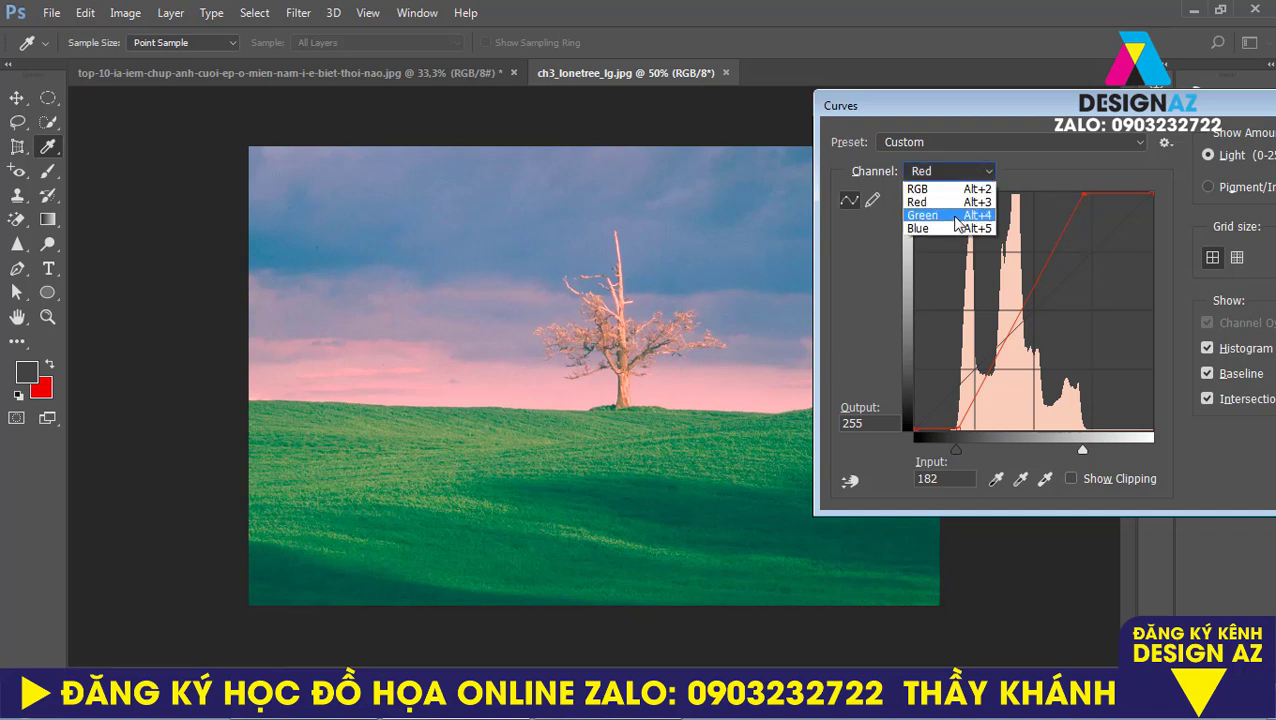
{"action": "left_click", "coordinate": [955, 217]}
{"action": "left_click_drag", "start_coordinate": [914, 449], "coordinate": [983, 449]}
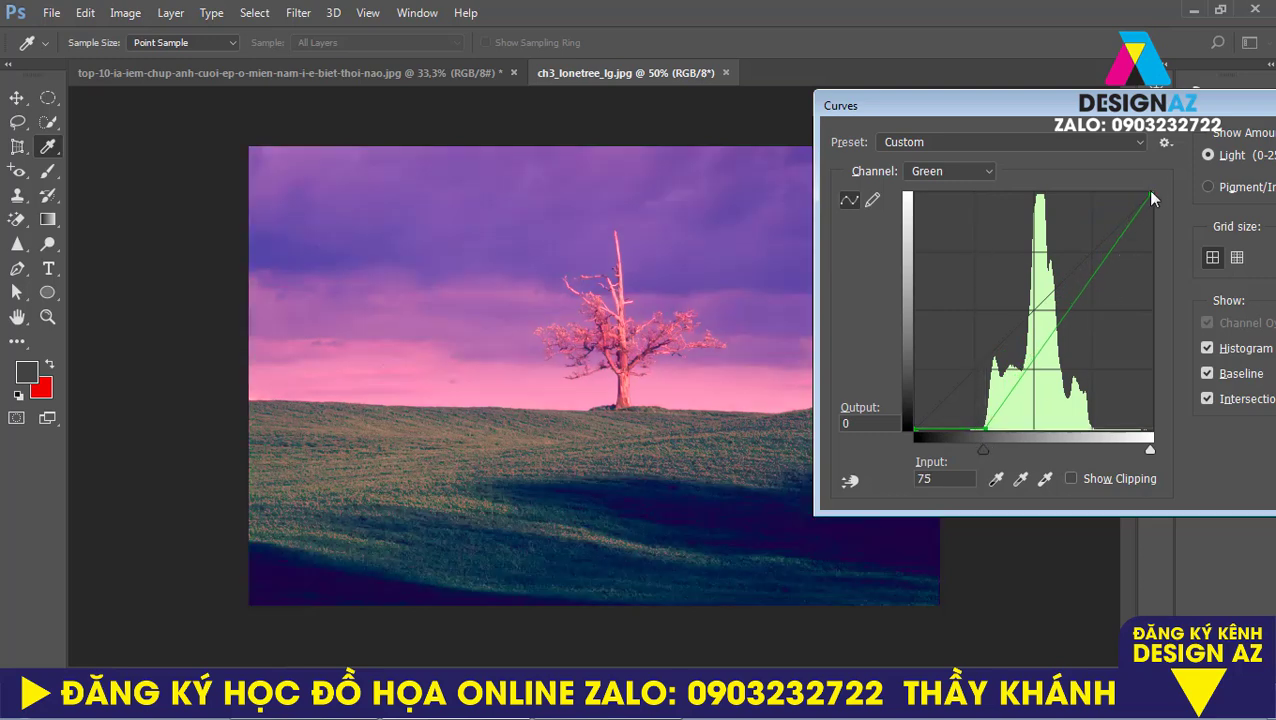
{"action": "left_click_drag", "start_coordinate": [1150, 190], "coordinate": [1089, 193]}
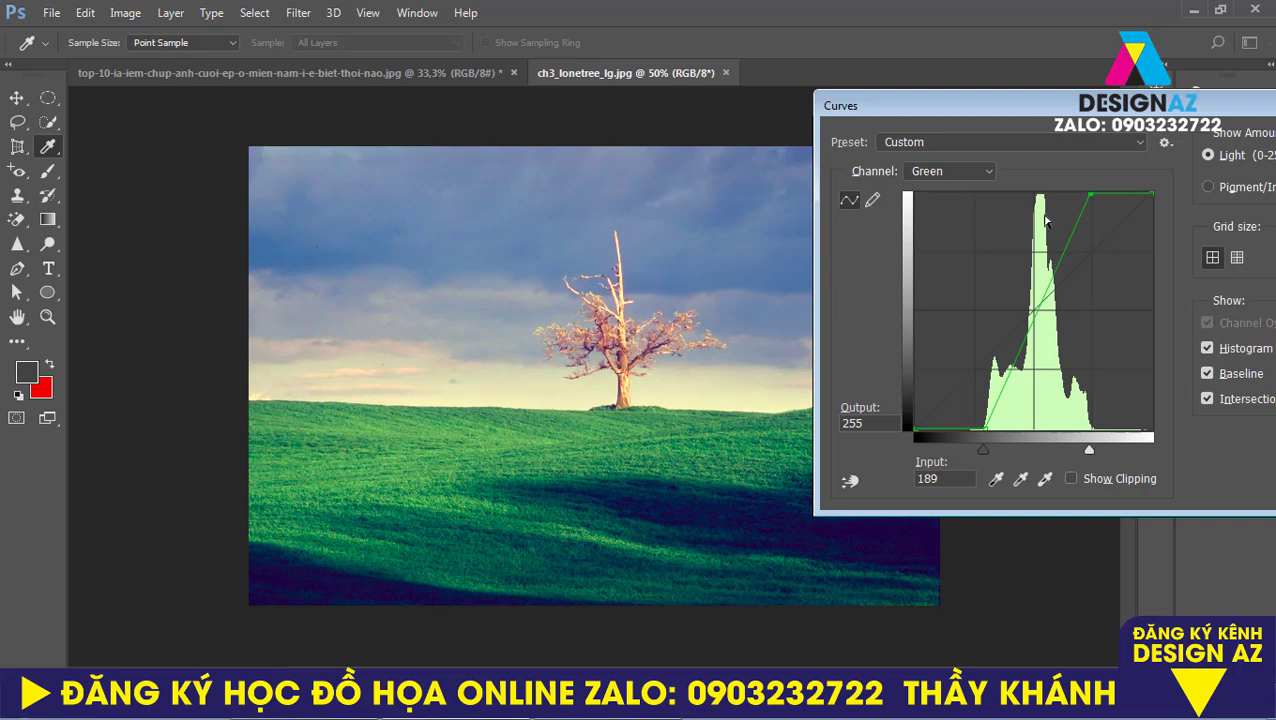
{"action": "left_click", "coordinate": [987, 174]}
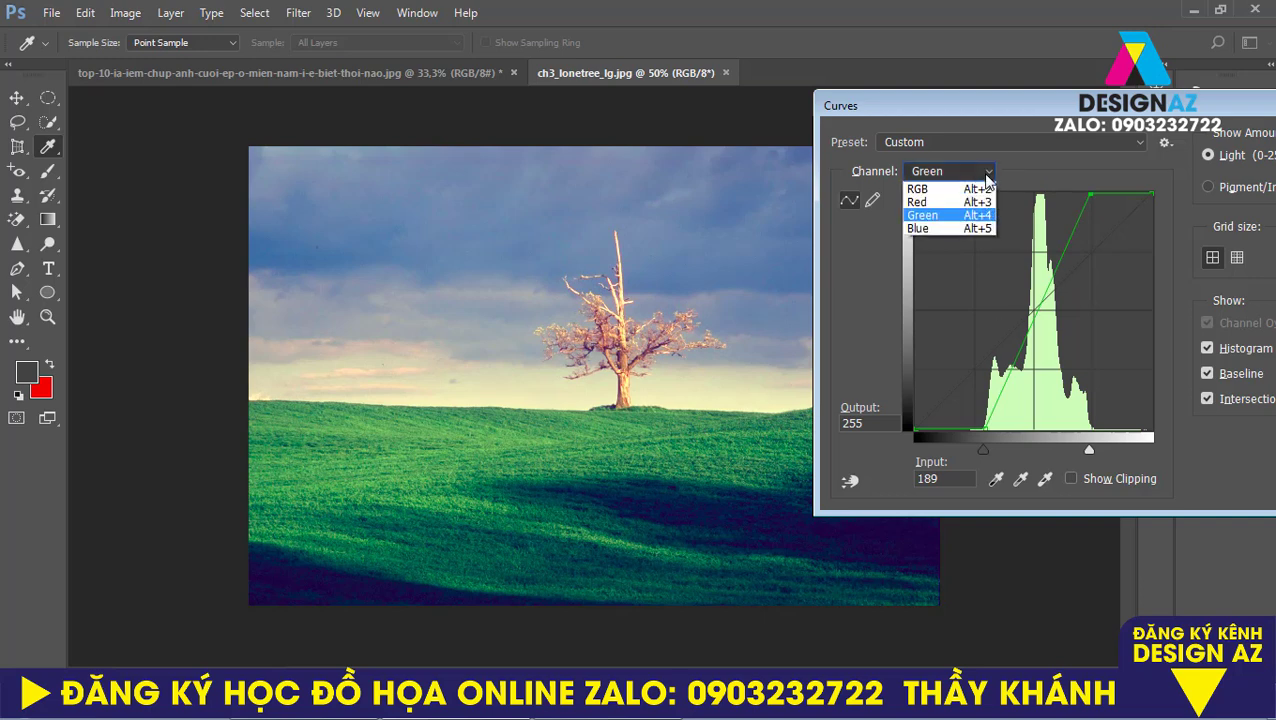
{"action": "left_click", "coordinate": [955, 228]}
{"action": "left_click_drag", "start_coordinate": [914, 430], "coordinate": [968, 431]}
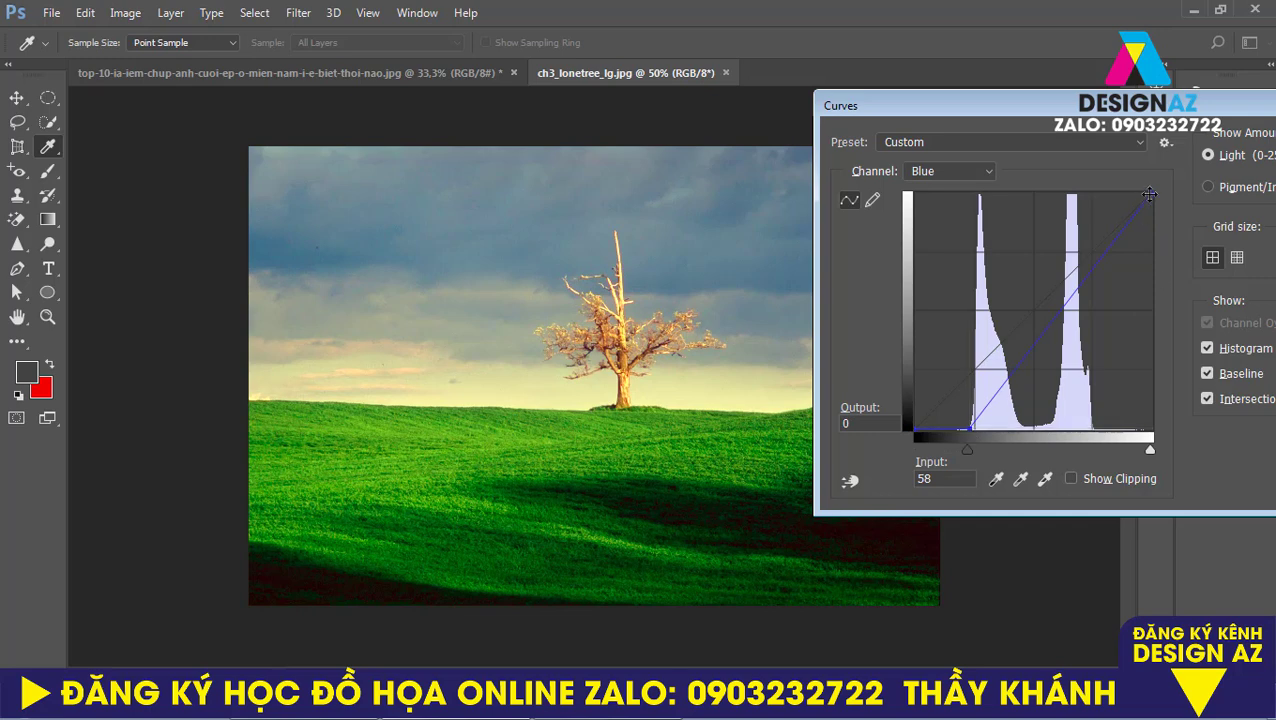
{"action": "left_click_drag", "start_coordinate": [1150, 196], "coordinate": [1089, 185]}
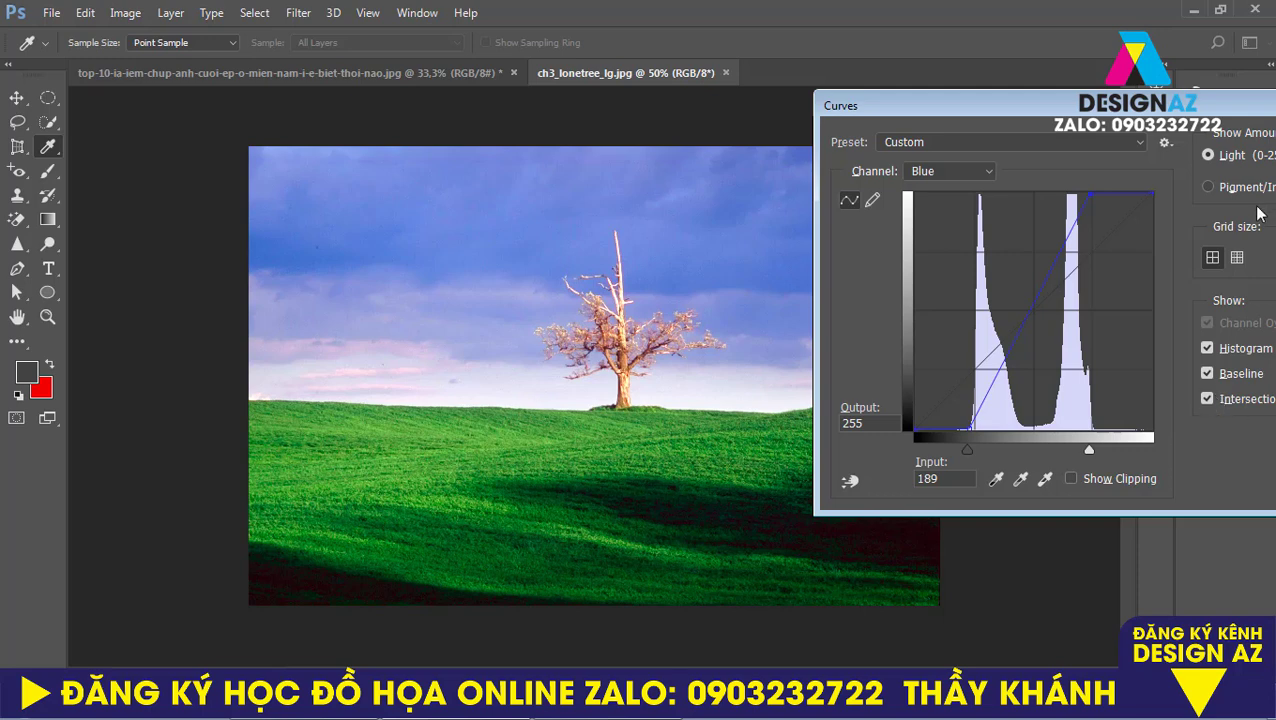
Alt-reset all channel curves back to the Default preset.
{"action": "left_click_drag", "start_coordinate": [1225, 108], "coordinate": [1027, 98]}
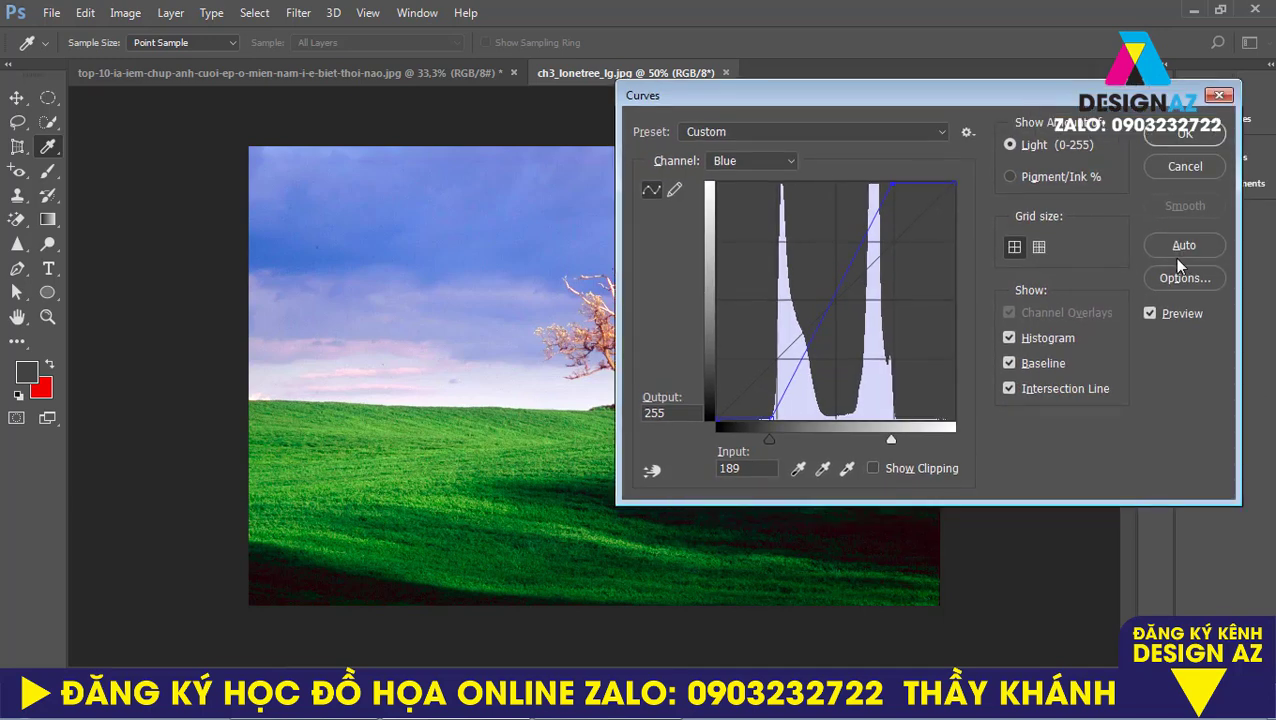
{"action": "key", "text": "alt"}
{"action": "left_click", "coordinate": [1185, 170], "text": "alt"}
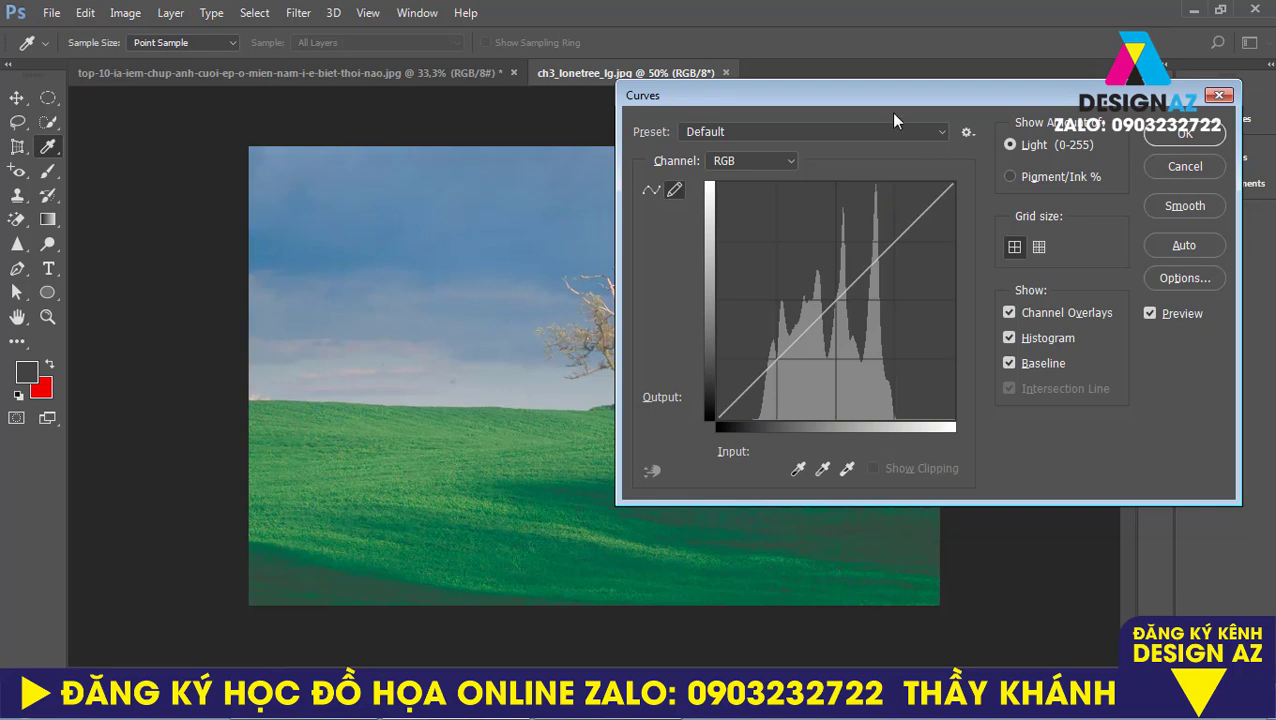
Apply an S-shaped RGB curve to the tree photo, then switch back to the wedding photo.
{"action": "left_click_drag", "start_coordinate": [866, 100], "coordinate": [786, 97]}
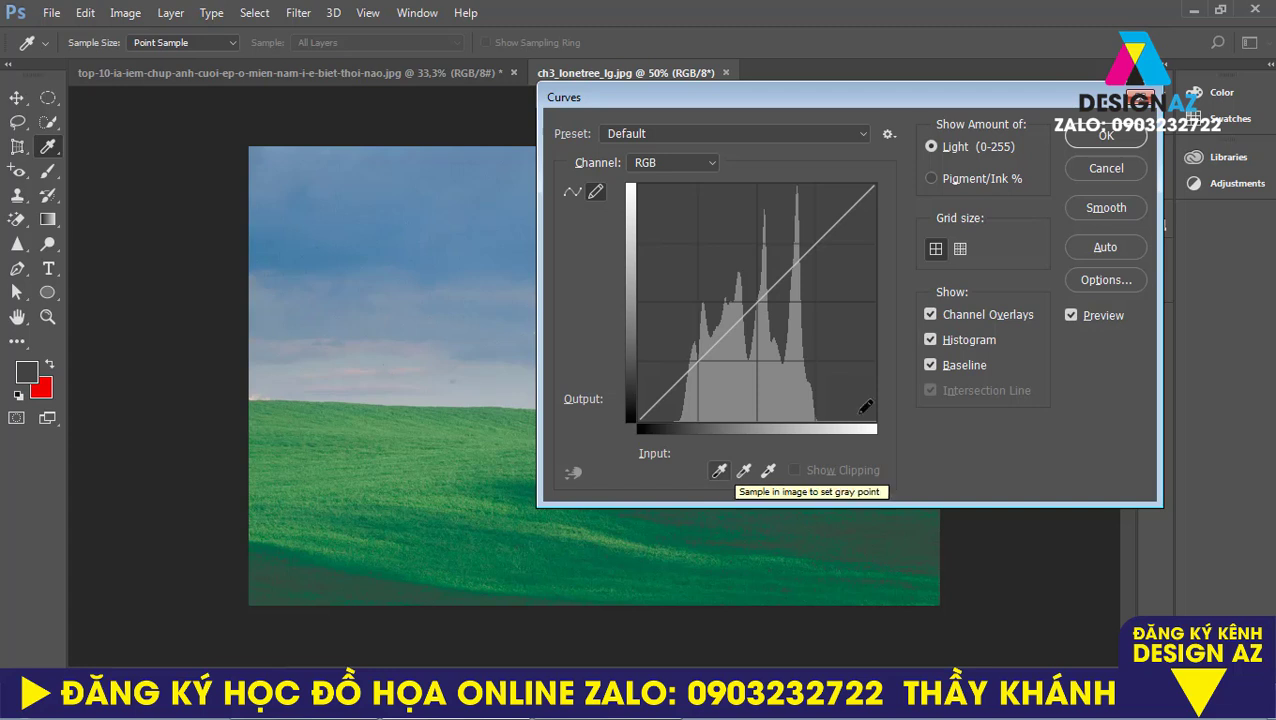
{"action": "left_click_drag", "start_coordinate": [878, 104], "coordinate": [970, 103]}
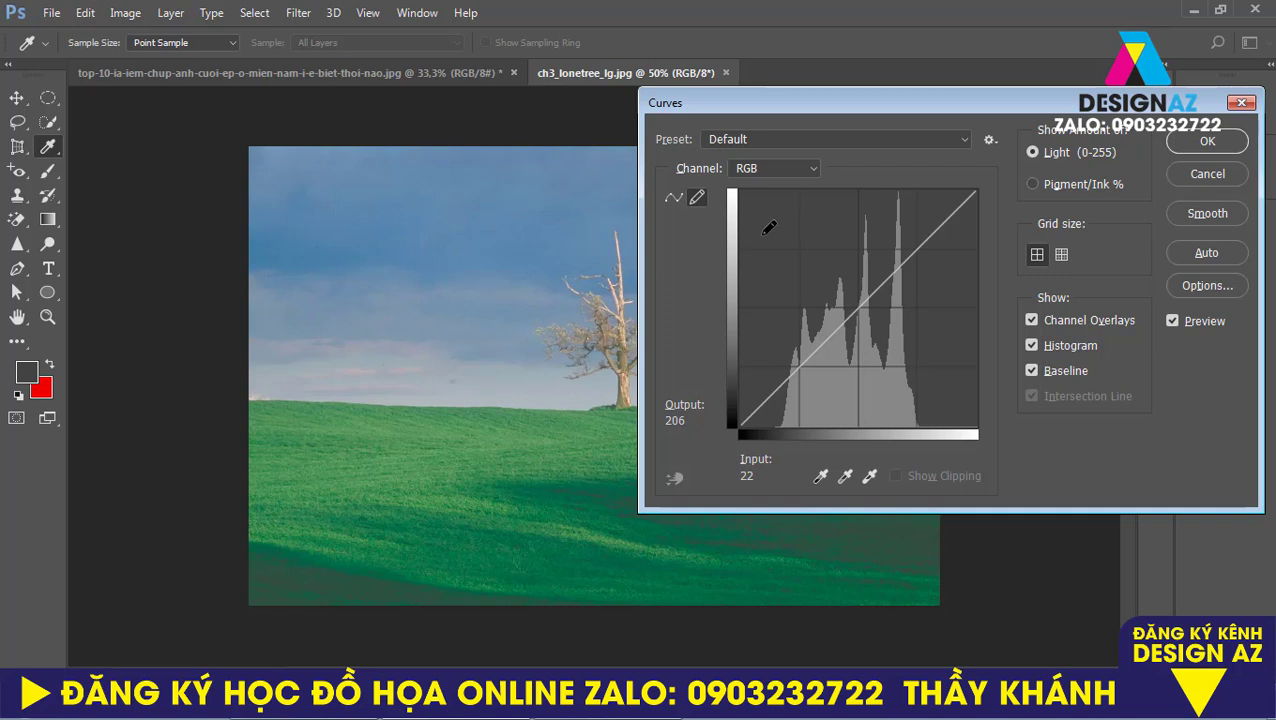
{"action": "left_click", "coordinate": [674, 198]}
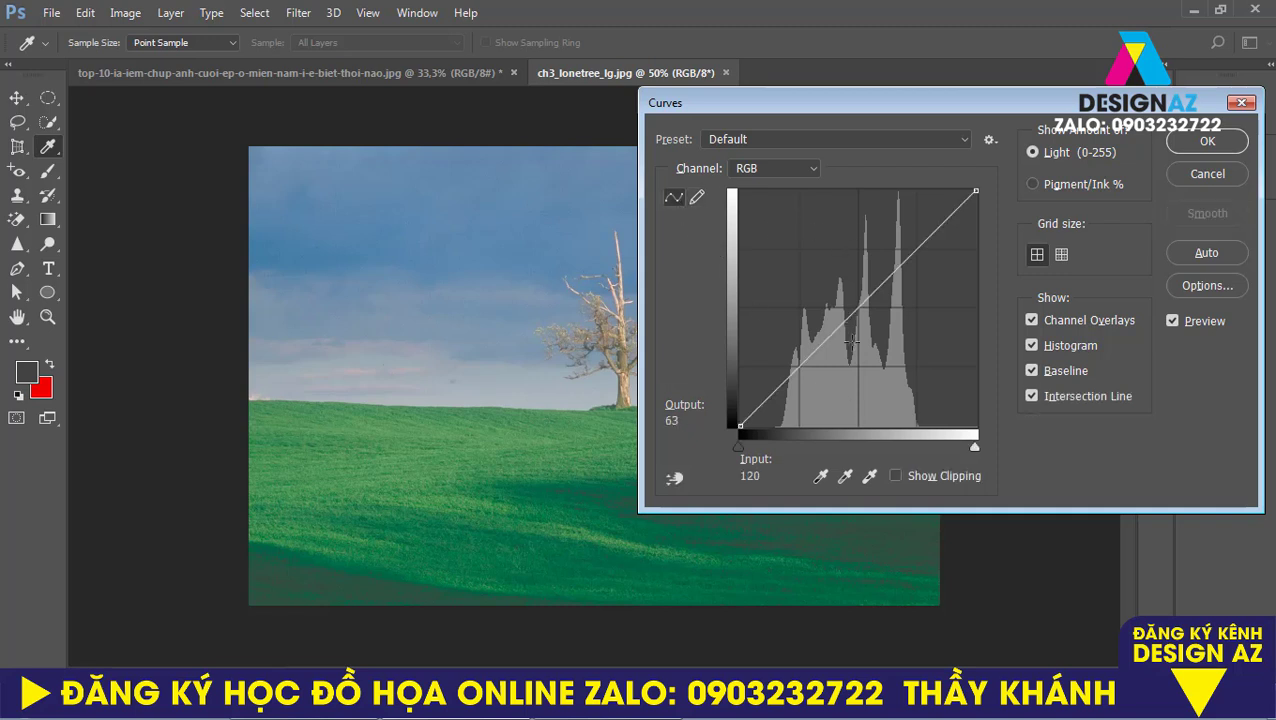
{"action": "left_click", "coordinate": [859, 309]}
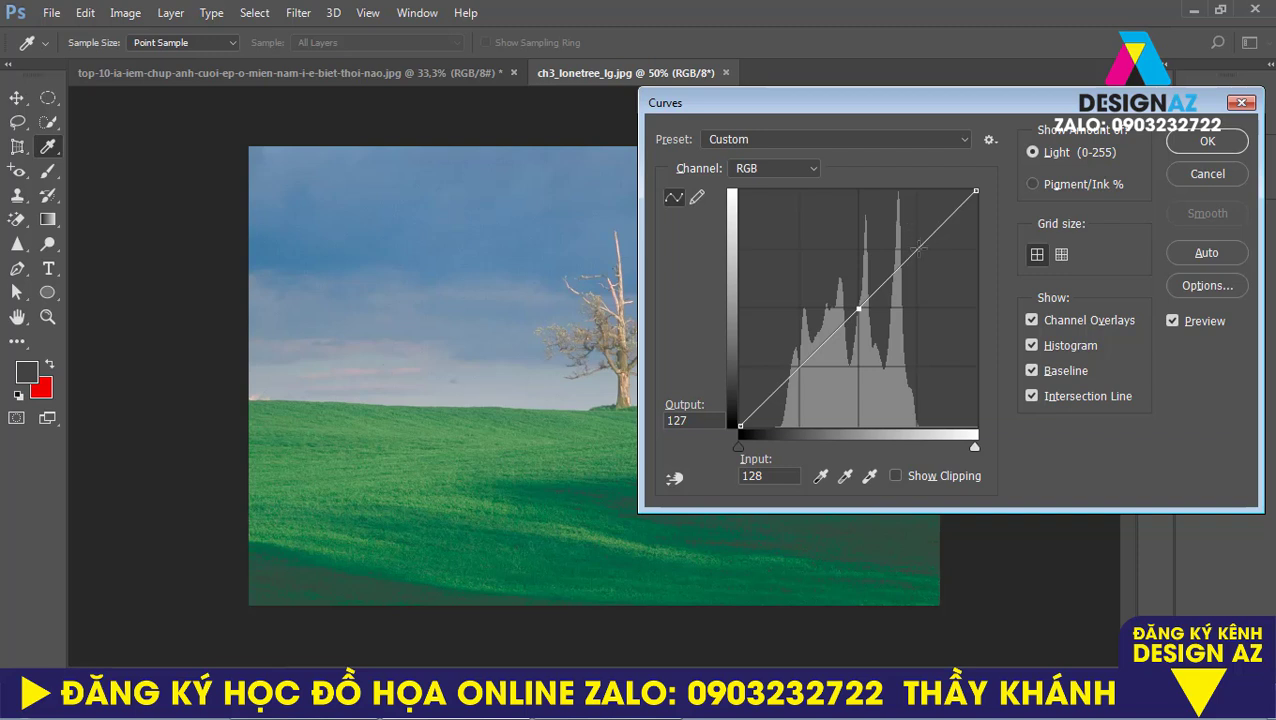
{"action": "left_click_drag", "start_coordinate": [919, 246], "coordinate": [907, 239]}
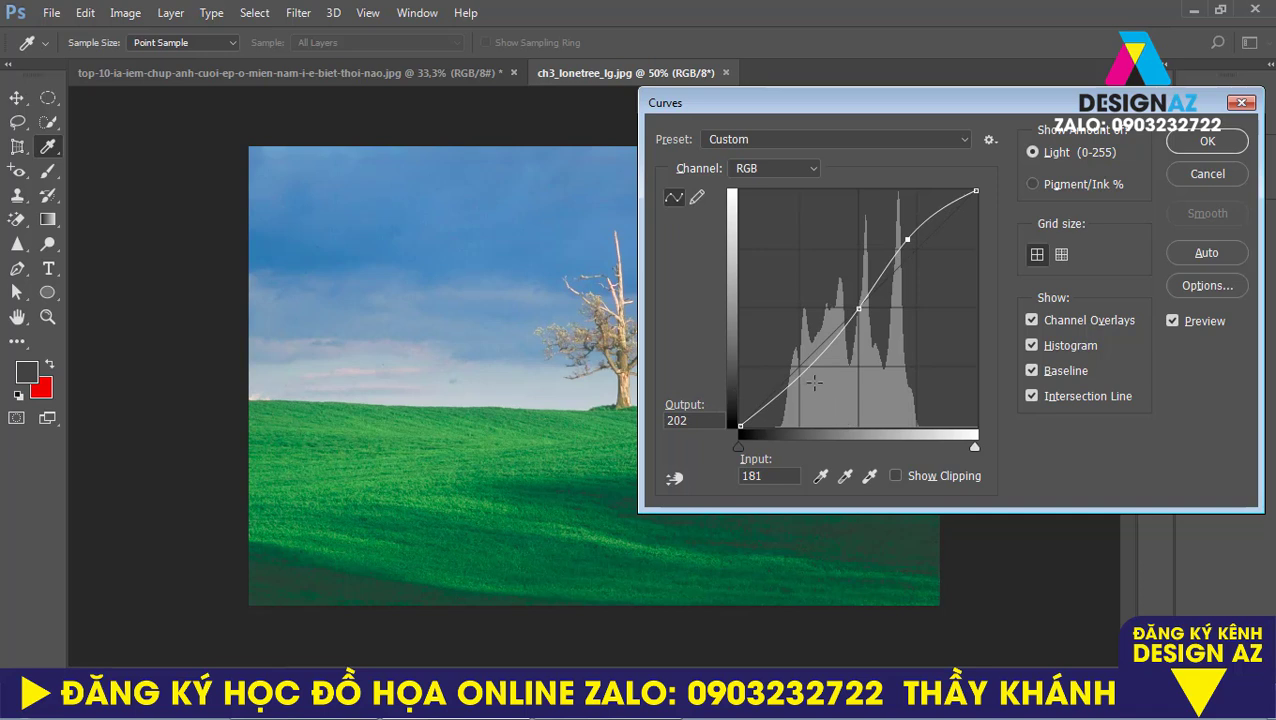
{"action": "left_click_drag", "start_coordinate": [806, 378], "coordinate": [808, 382]}
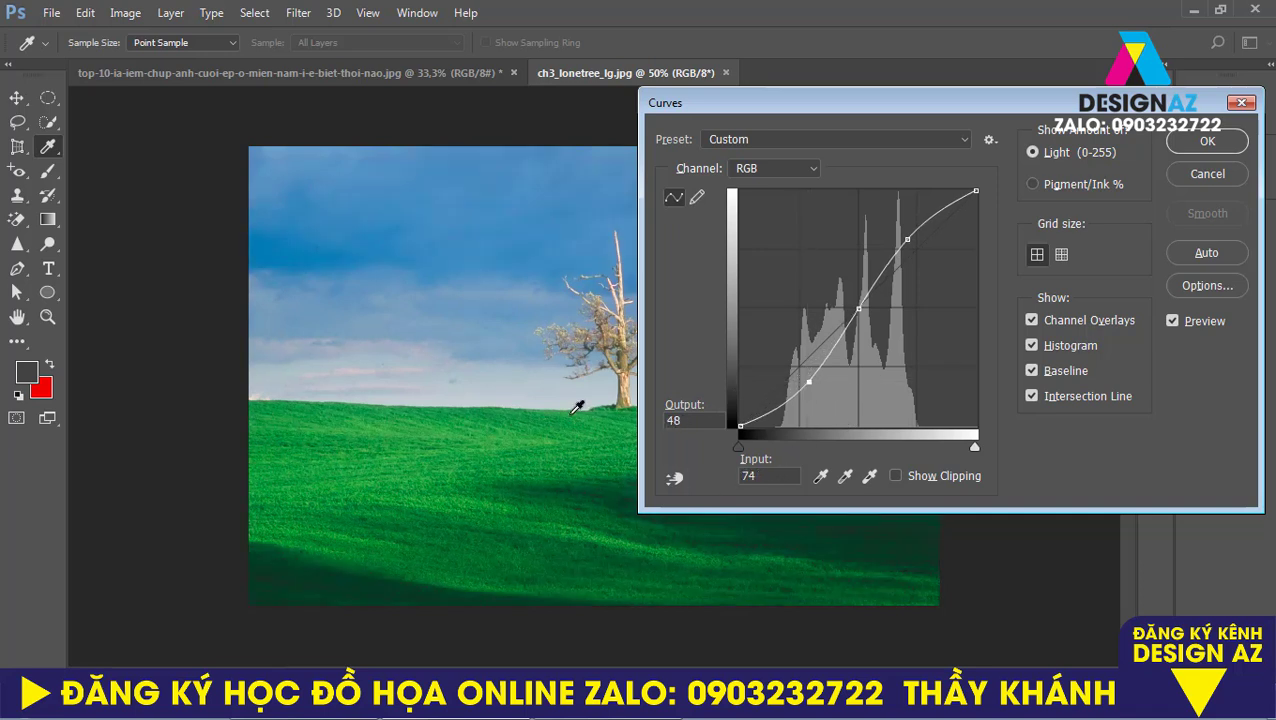
{"action": "left_click_drag", "start_coordinate": [849, 102], "coordinate": [664, 110]}
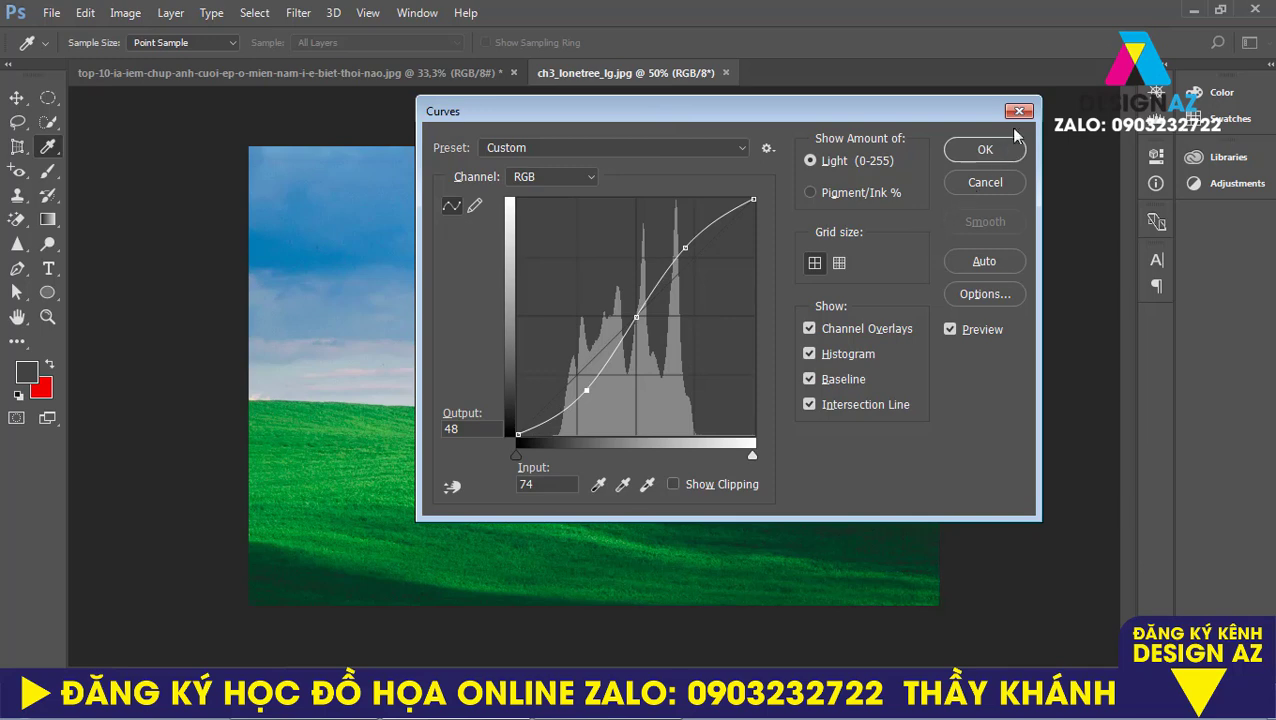
{"action": "left_click", "coordinate": [984, 148]}
{"action": "left_click", "coordinate": [415, 72]}
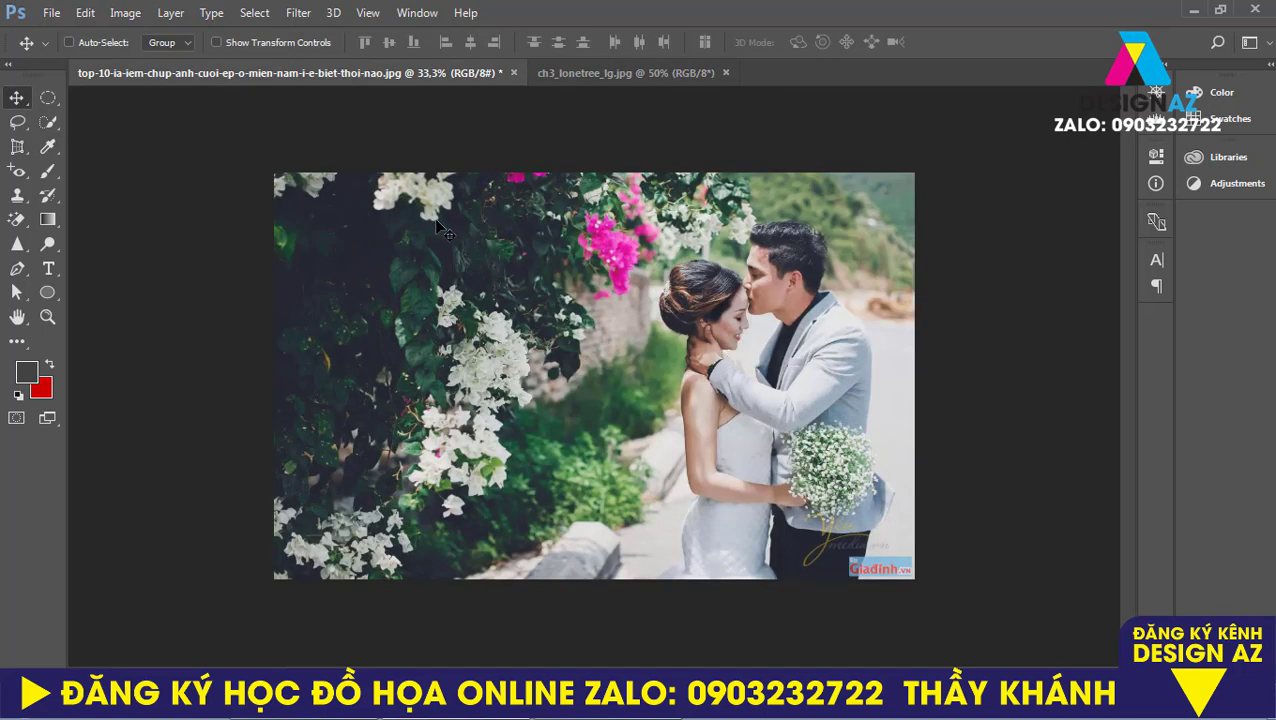
{"action": "left_click", "coordinate": [126, 13]}
Open Levels on the wedding photo and set the Red channel input levels to 21 and 233.
{"action": "mouse_move", "coordinate": [150, 60]}
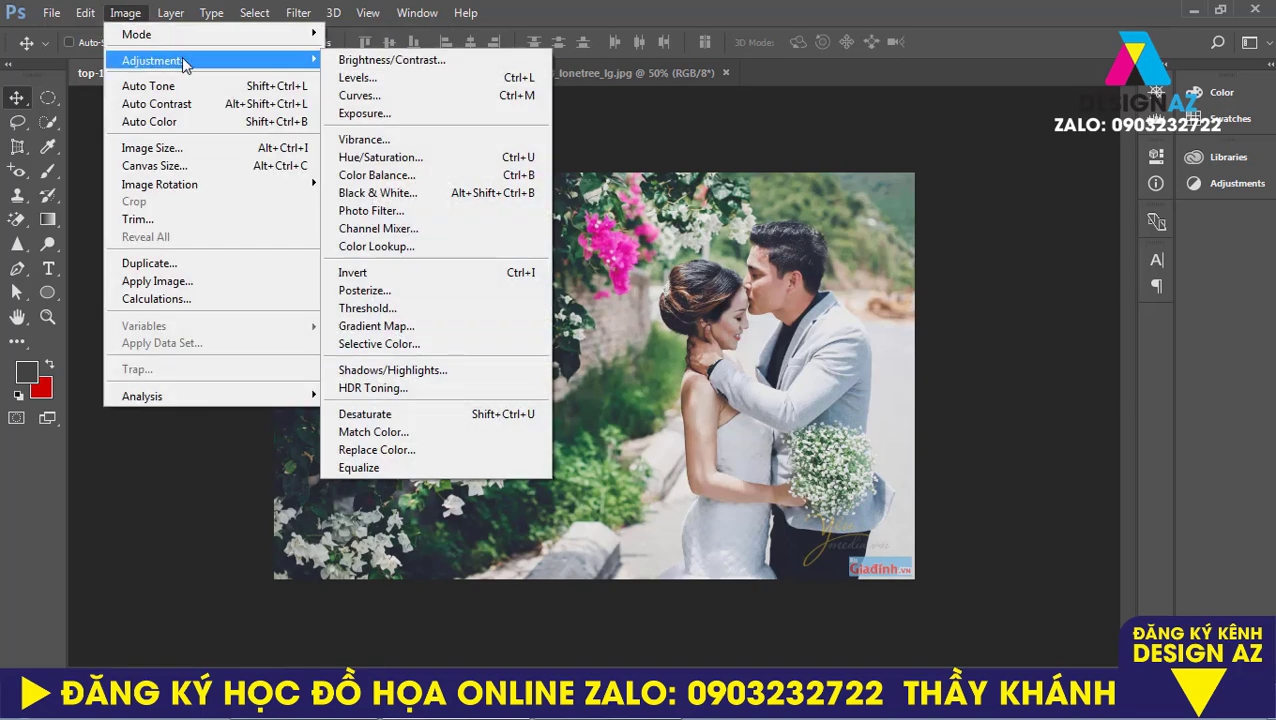
{"action": "left_click", "coordinate": [410, 78]}
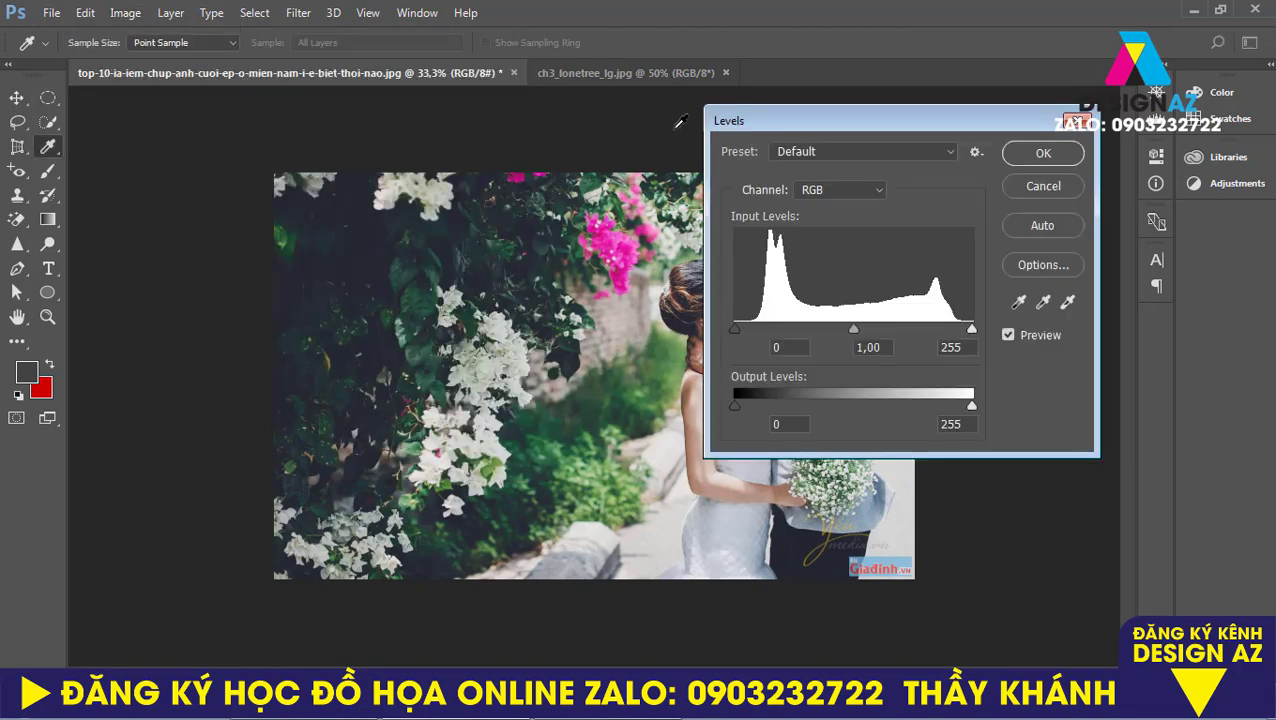
{"action": "left_click", "coordinate": [868, 192]}
{"action": "left_click", "coordinate": [806, 220]}
{"action": "left_click_drag", "start_coordinate": [734, 328], "coordinate": [753, 329]}
{"action": "left_click_drag", "start_coordinate": [970, 331], "coordinate": [952, 331]}
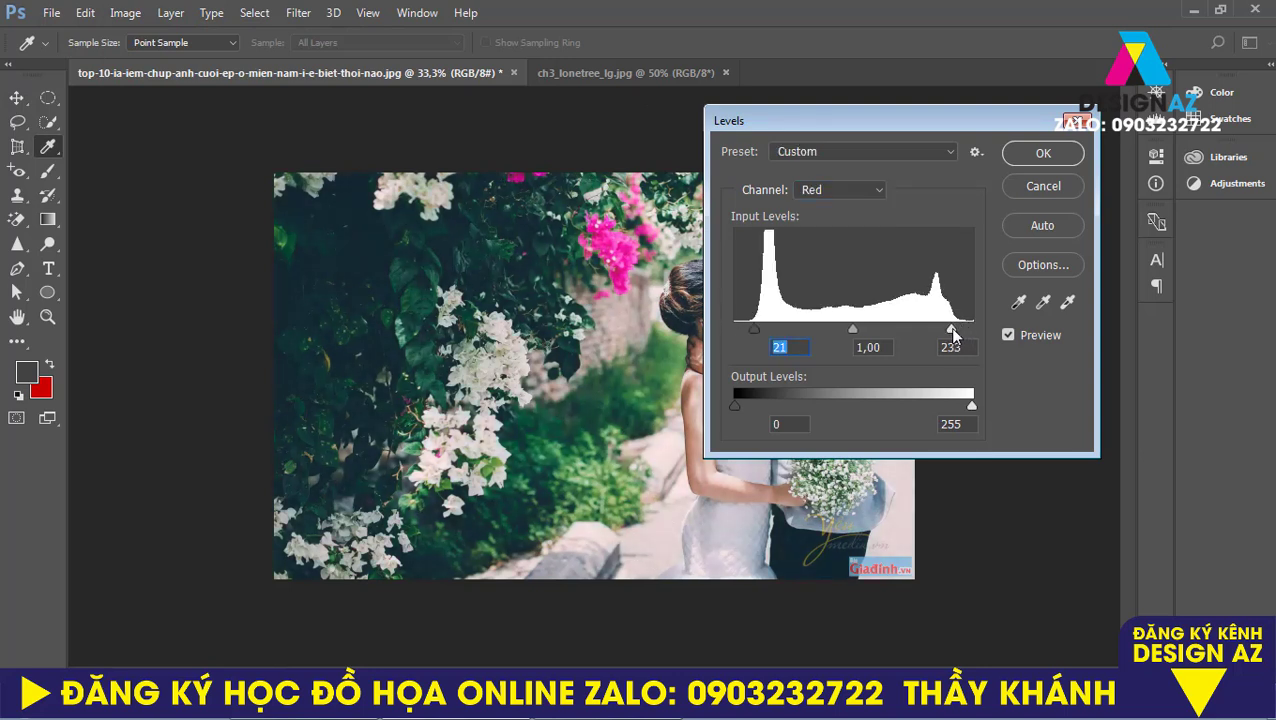
Set Green input levels to 31/236 and Blue to 35/237, then apply.
{"action": "left_click", "coordinate": [848, 185]}
{"action": "left_click", "coordinate": [833, 233]}
{"action": "left_click_drag", "start_coordinate": [740, 329], "coordinate": [763, 329]}
{"action": "left_click_drag", "start_coordinate": [969, 331], "coordinate": [954, 331]}
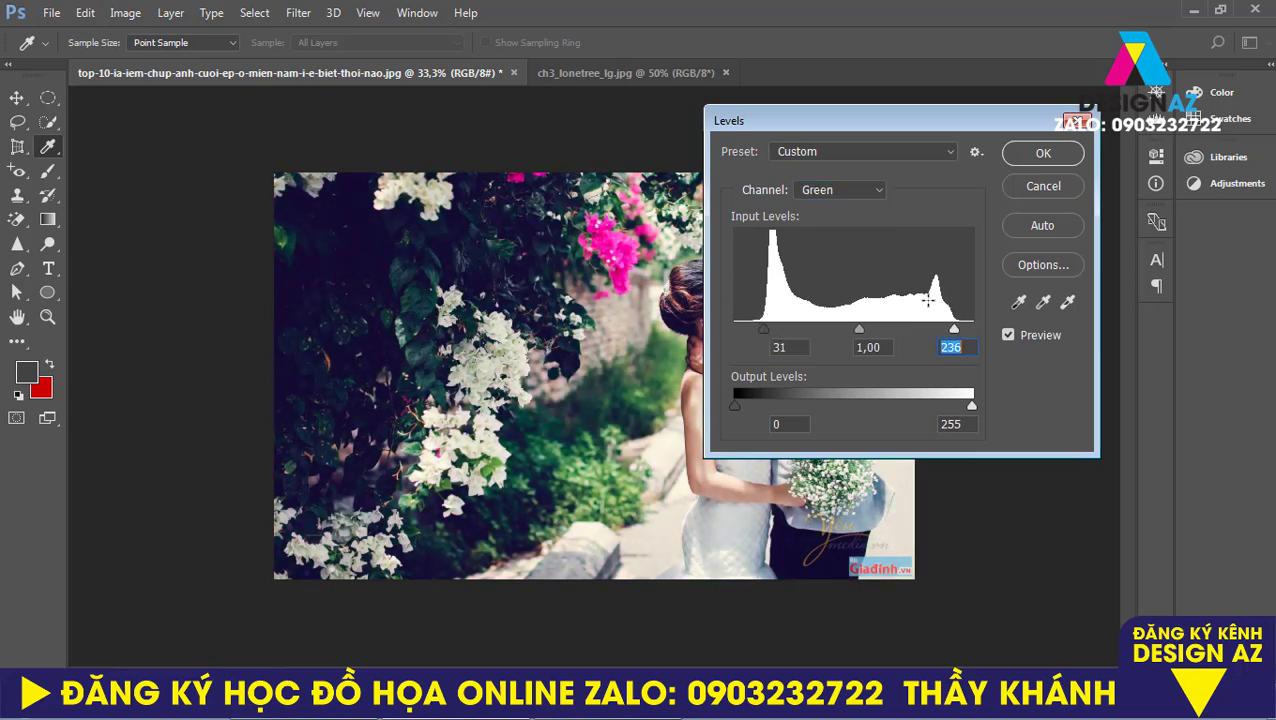
{"action": "left_click", "coordinate": [824, 190]}
{"action": "left_click", "coordinate": [826, 247]}
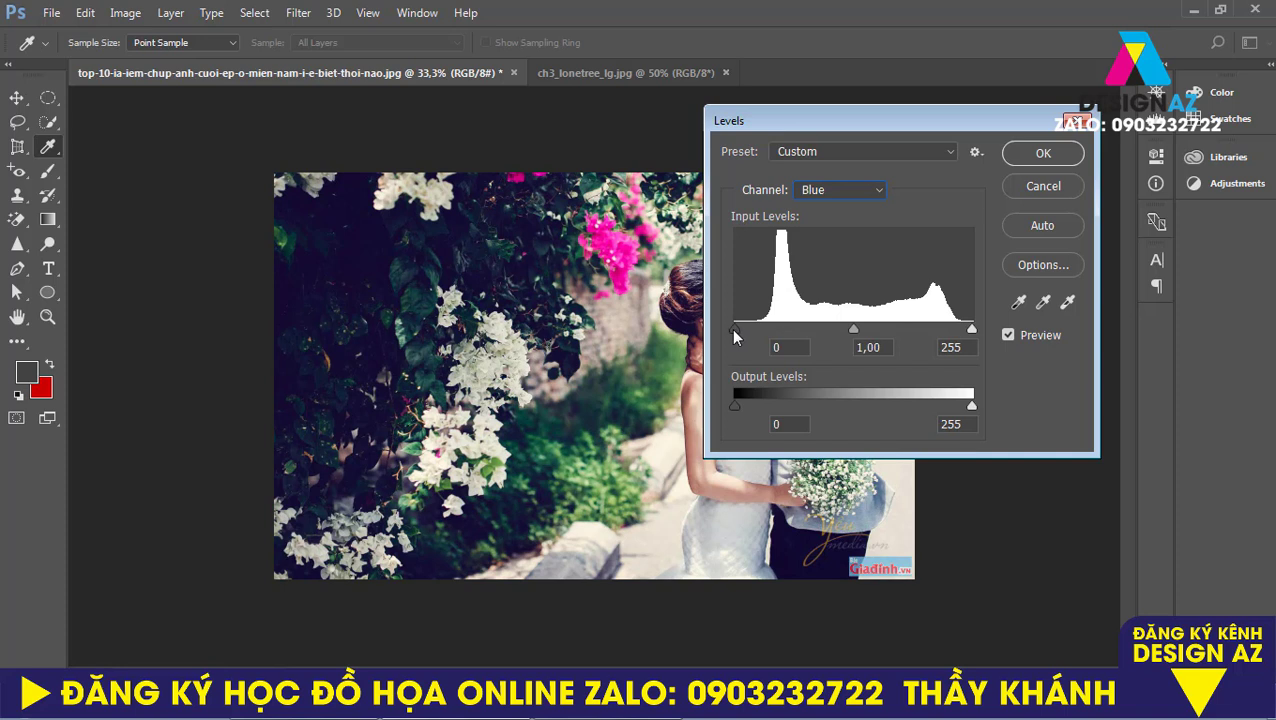
{"action": "left_click_drag", "start_coordinate": [735, 329], "coordinate": [767, 329]}
{"action": "left_click_drag", "start_coordinate": [971, 329], "coordinate": [955, 329]}
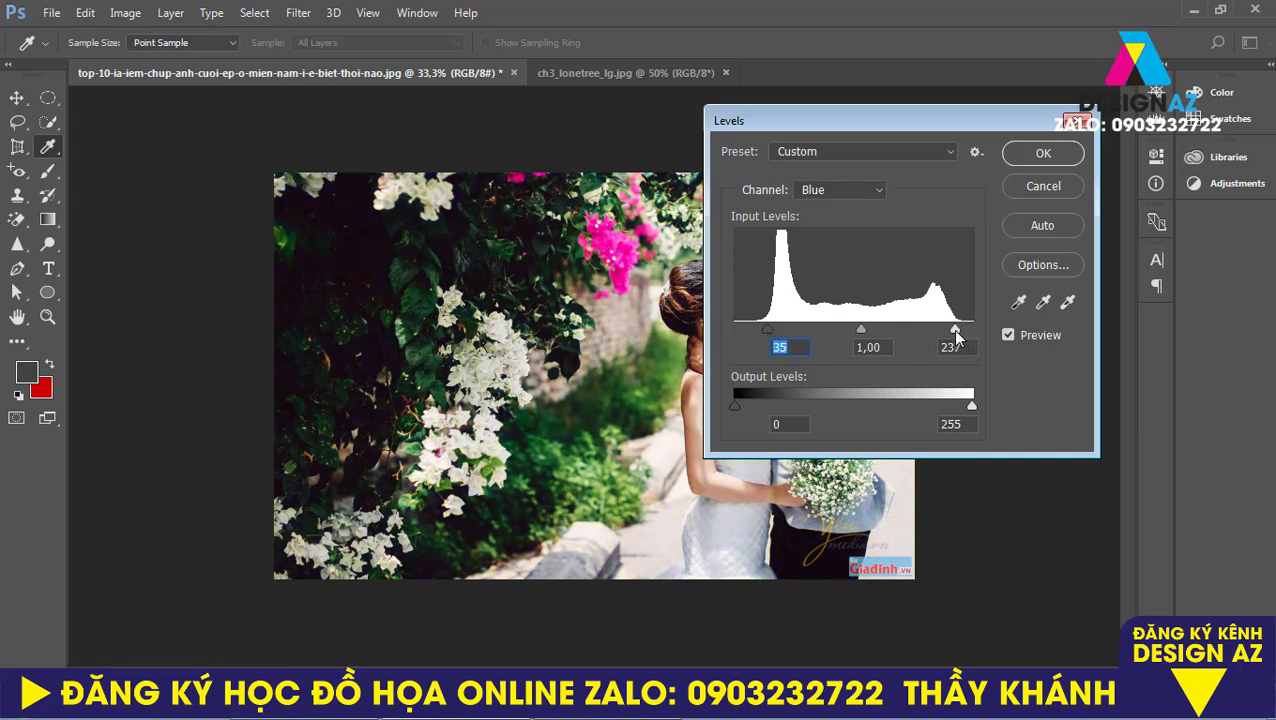
{"action": "left_click", "coordinate": [1022, 188]}
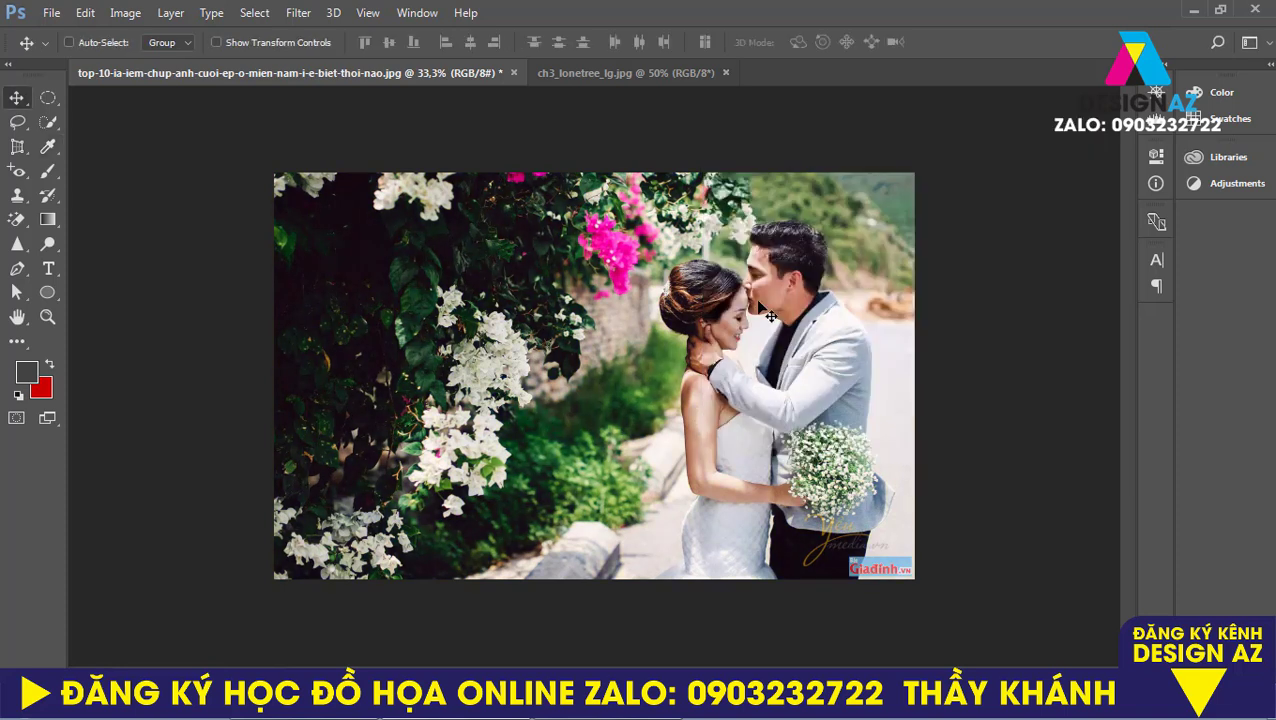
{"action": "left_click", "coordinate": [125, 12]}
{"action": "mouse_move", "coordinate": [140, 64]}
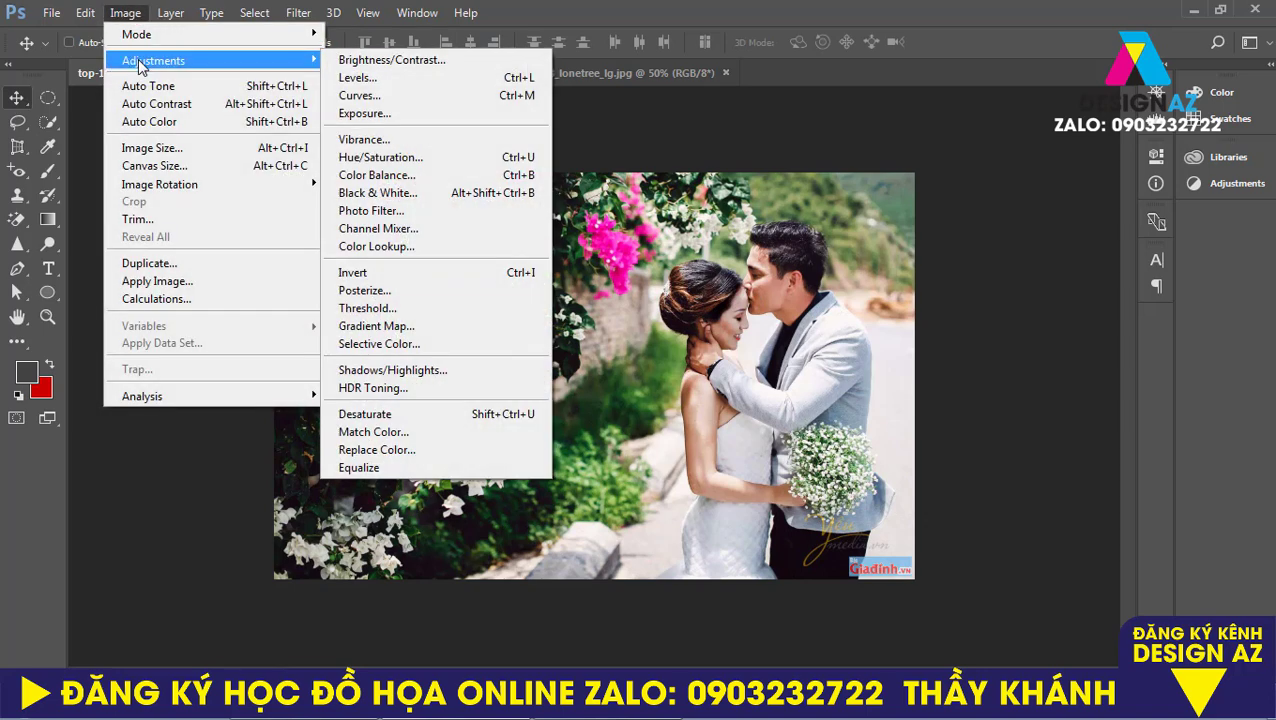
{"action": "left_click", "coordinate": [419, 96]}
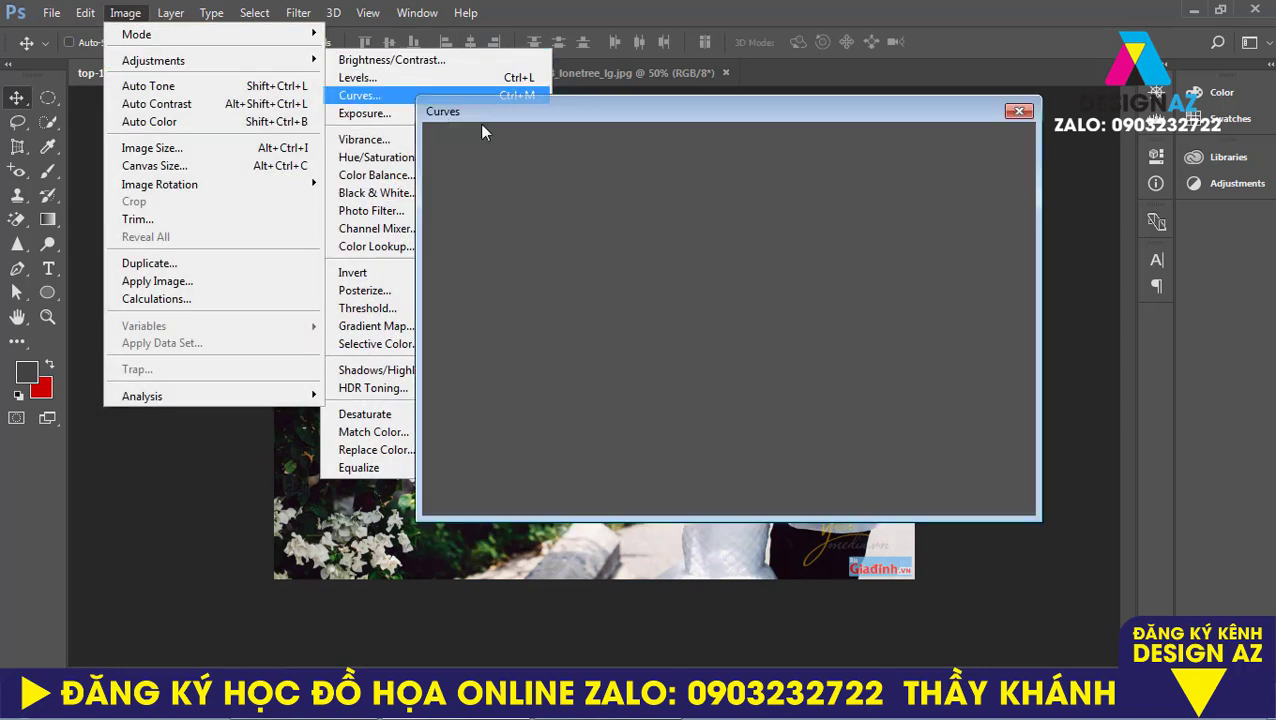
{"action": "left_click_drag", "start_coordinate": [747, 110], "coordinate": [1011, 92]}
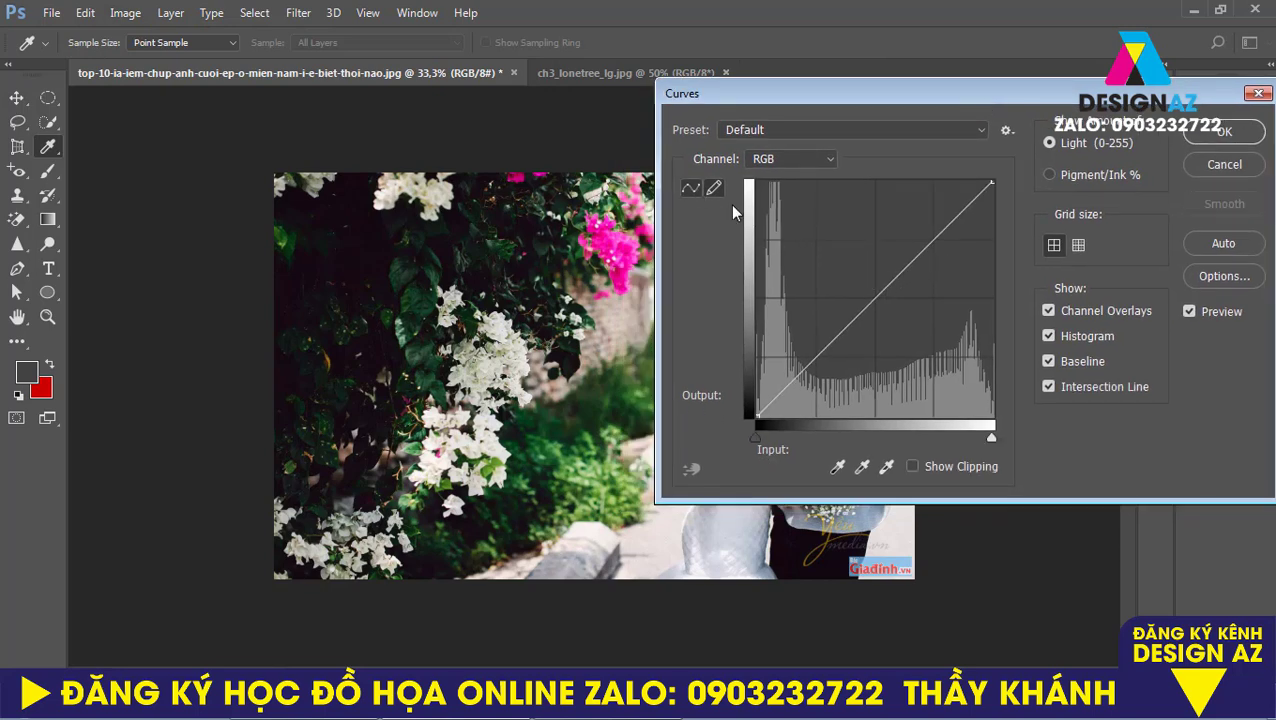
{"action": "left_click", "coordinate": [876, 300]}
{"action": "left_click_drag", "start_coordinate": [917, 100], "coordinate": [368, 88]}
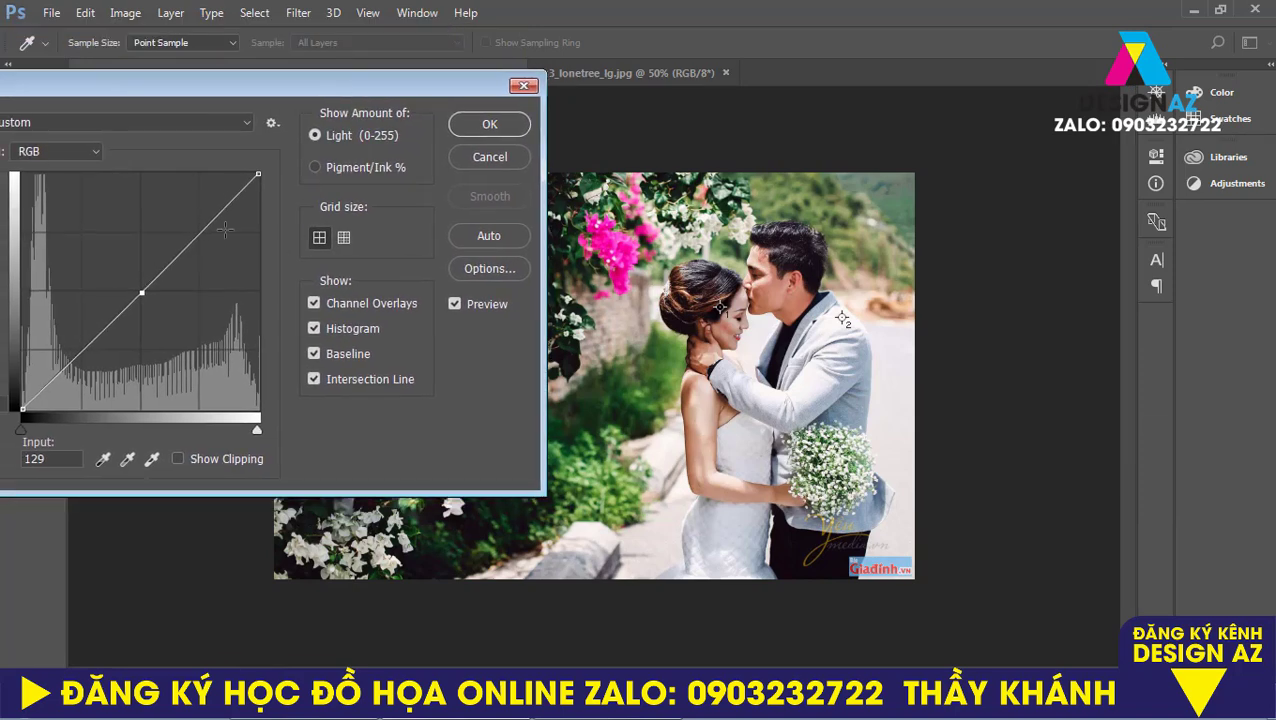
{"action": "left_click_drag", "start_coordinate": [198, 234], "coordinate": [198, 225]}
{"action": "left_click_drag", "start_coordinate": [82, 361], "coordinate": [82, 366]}
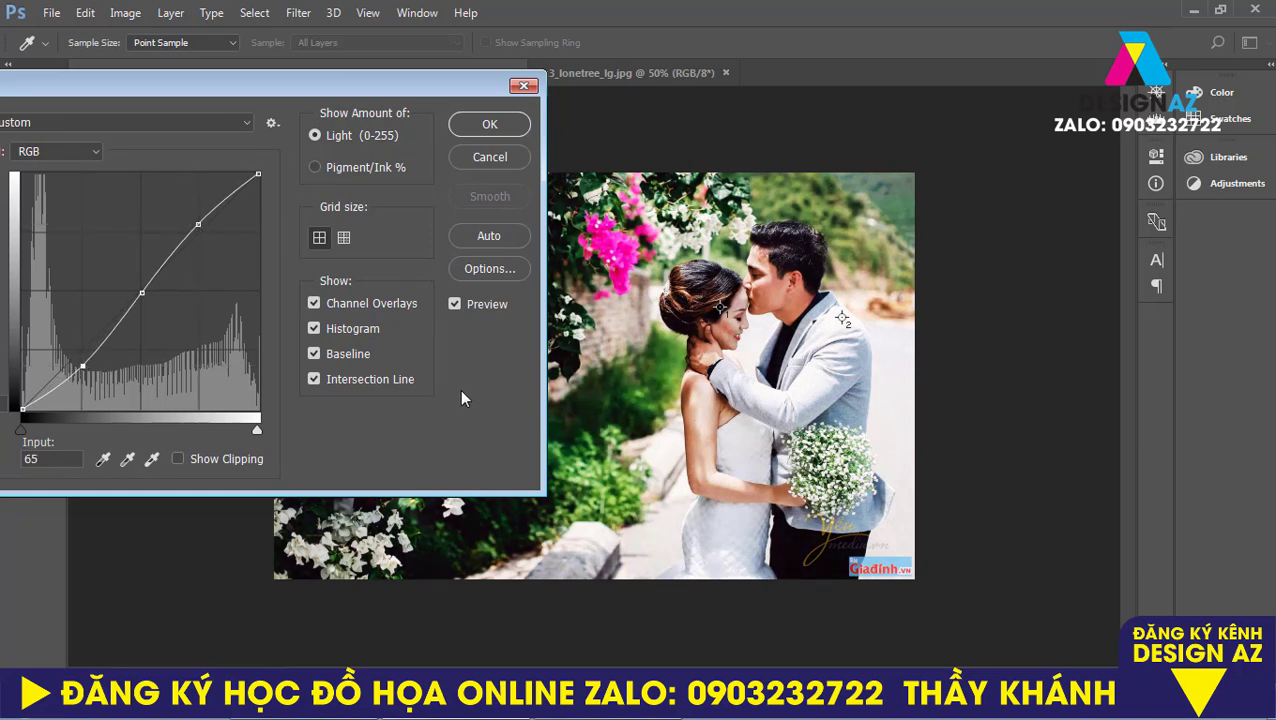
{"action": "left_click", "coordinate": [455, 305]}
{"action": "left_click", "coordinate": [455, 305]}
{"action": "left_click", "coordinate": [455, 305]}
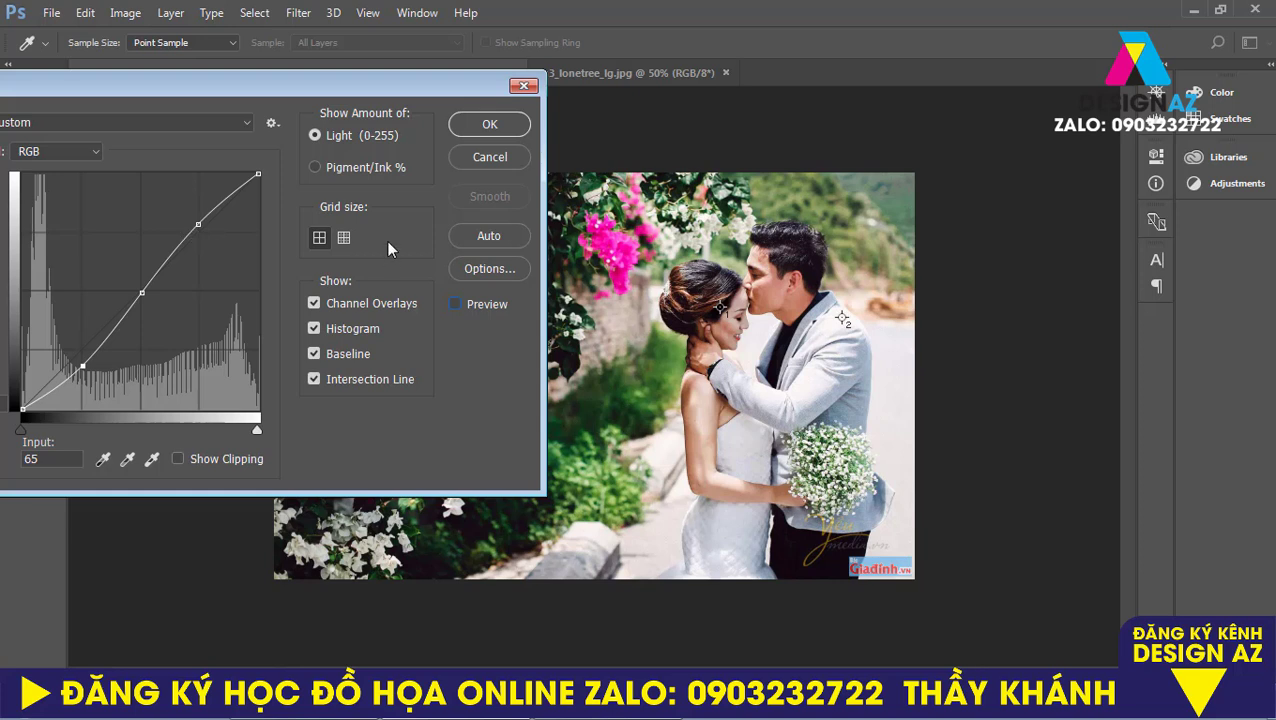
{"action": "left_click", "coordinate": [505, 158]}
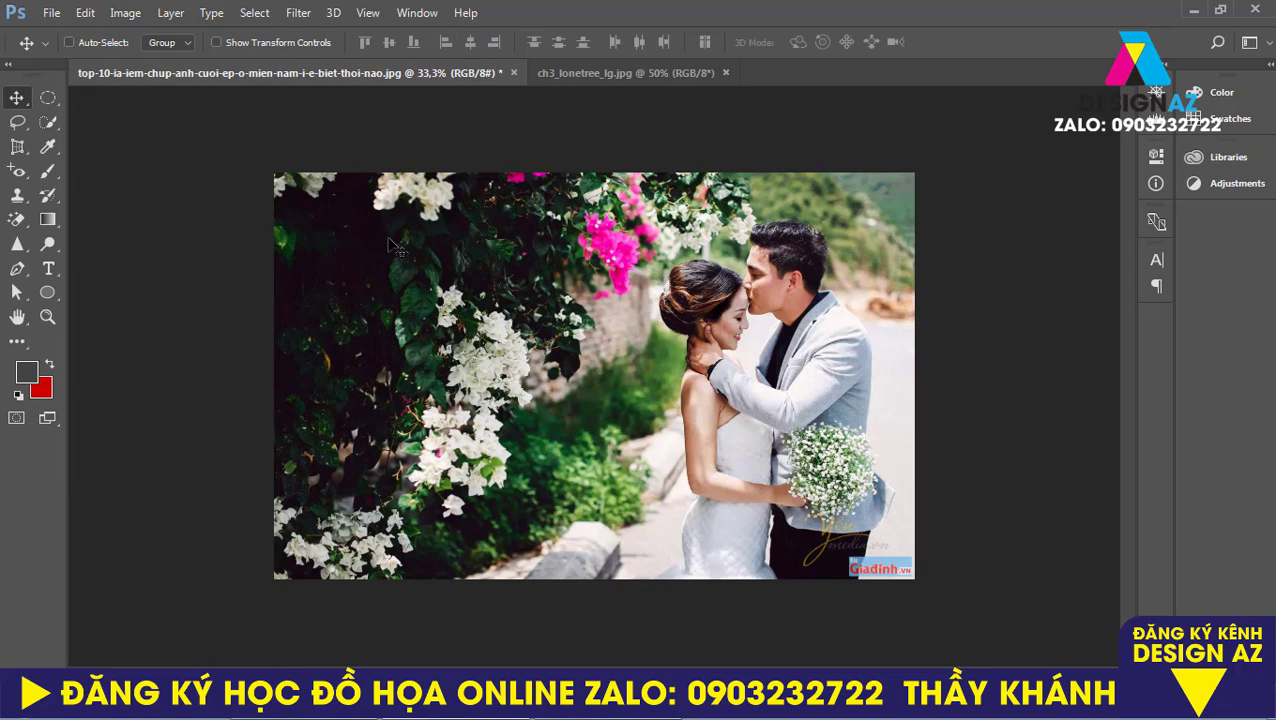
Open the RGB colour diagram image from the deckstop folder on drive D:.
{"action": "key", "text": "ctrl+o"}
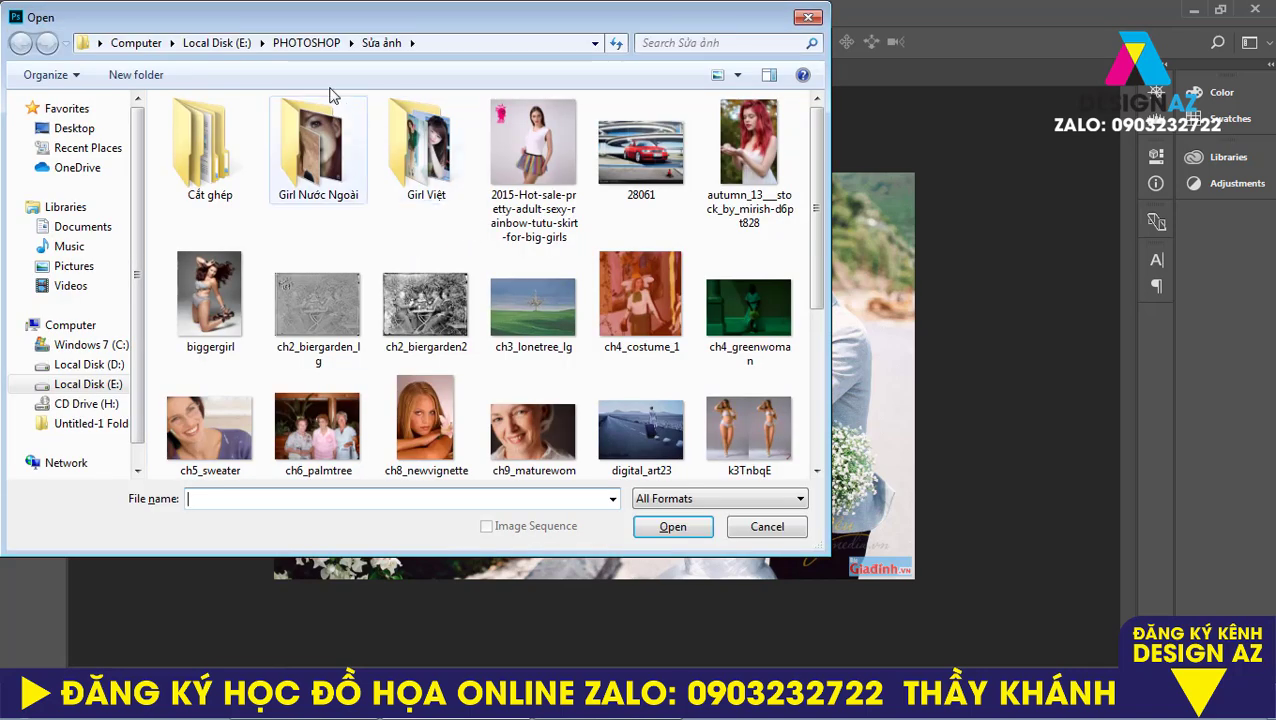
{"action": "left_click", "coordinate": [113, 366]}
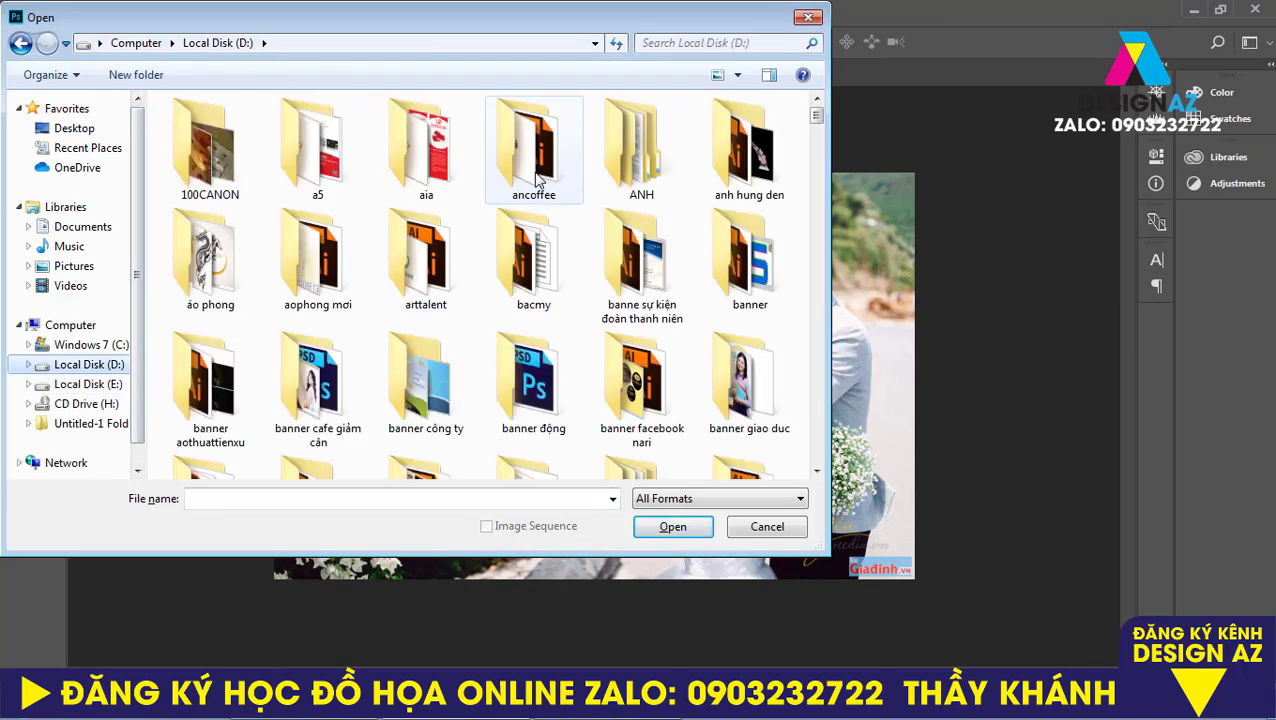
{"action": "scroll", "coordinate": [533, 173], "scroll_direction": "down", "scroll_amount": 5}
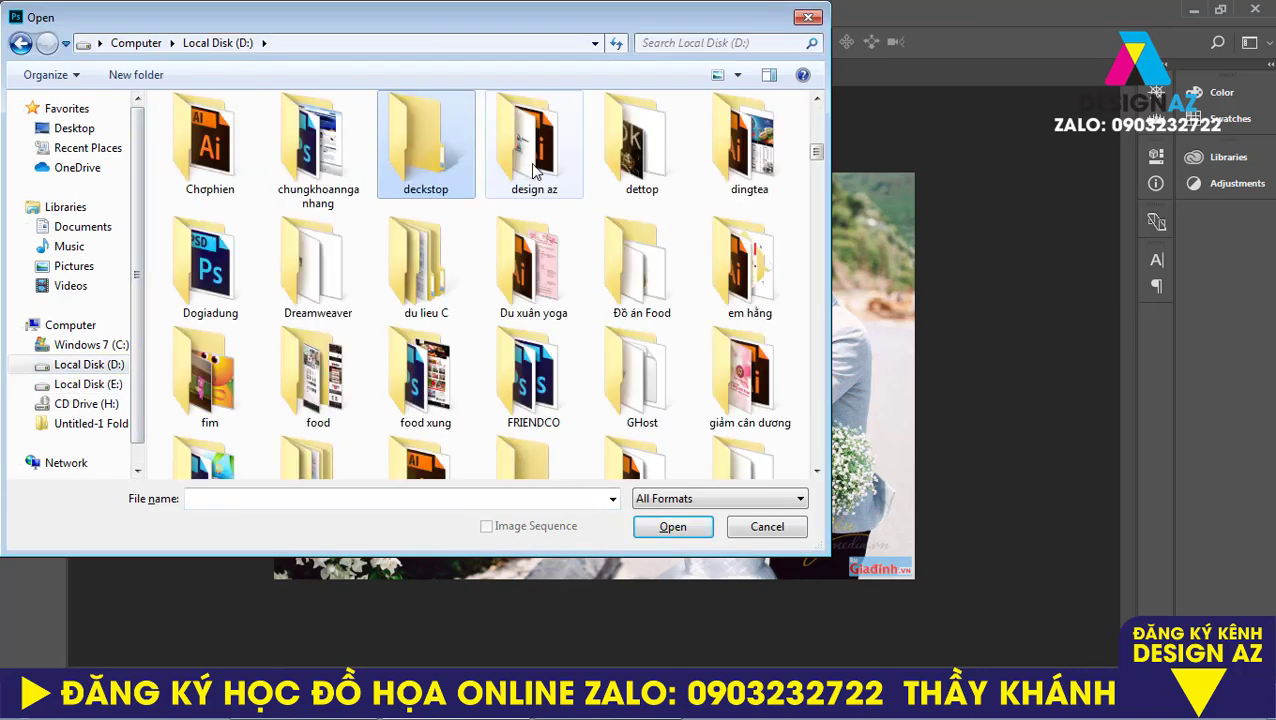
{"action": "double_click", "coordinate": [440, 172]}
{"action": "left_click", "coordinate": [210, 292]}
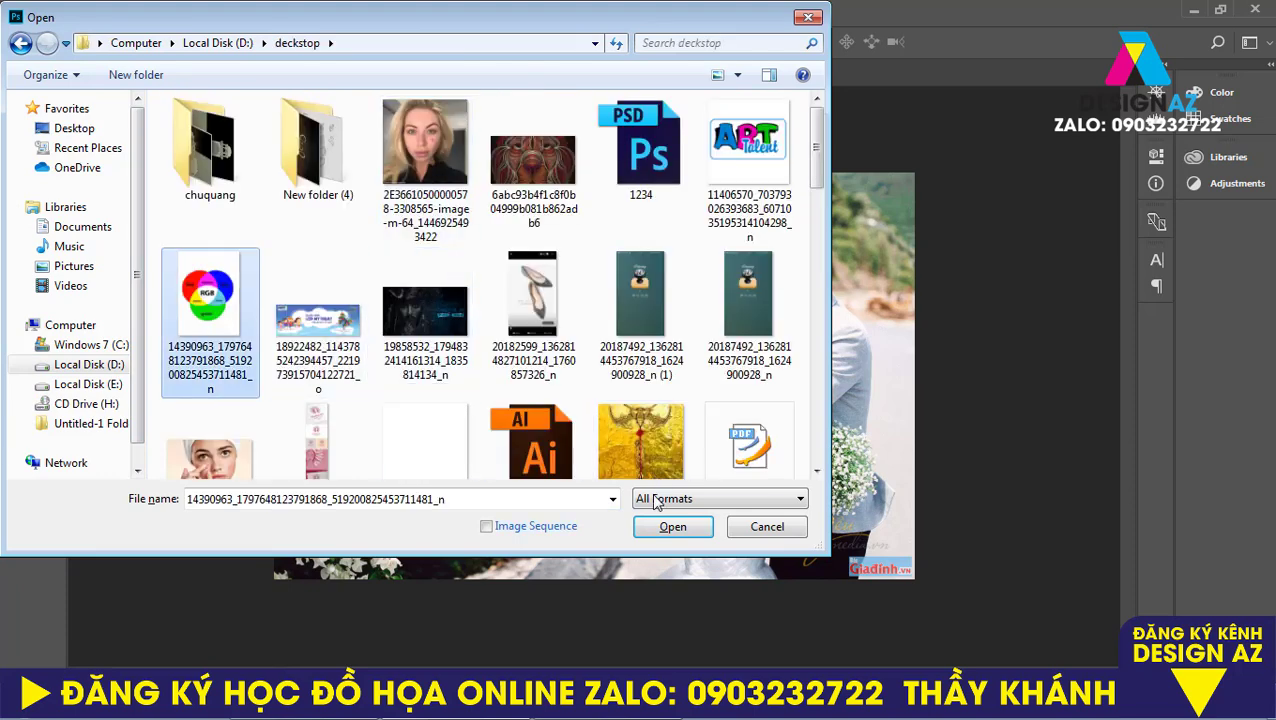
{"action": "left_click", "coordinate": [673, 526]}
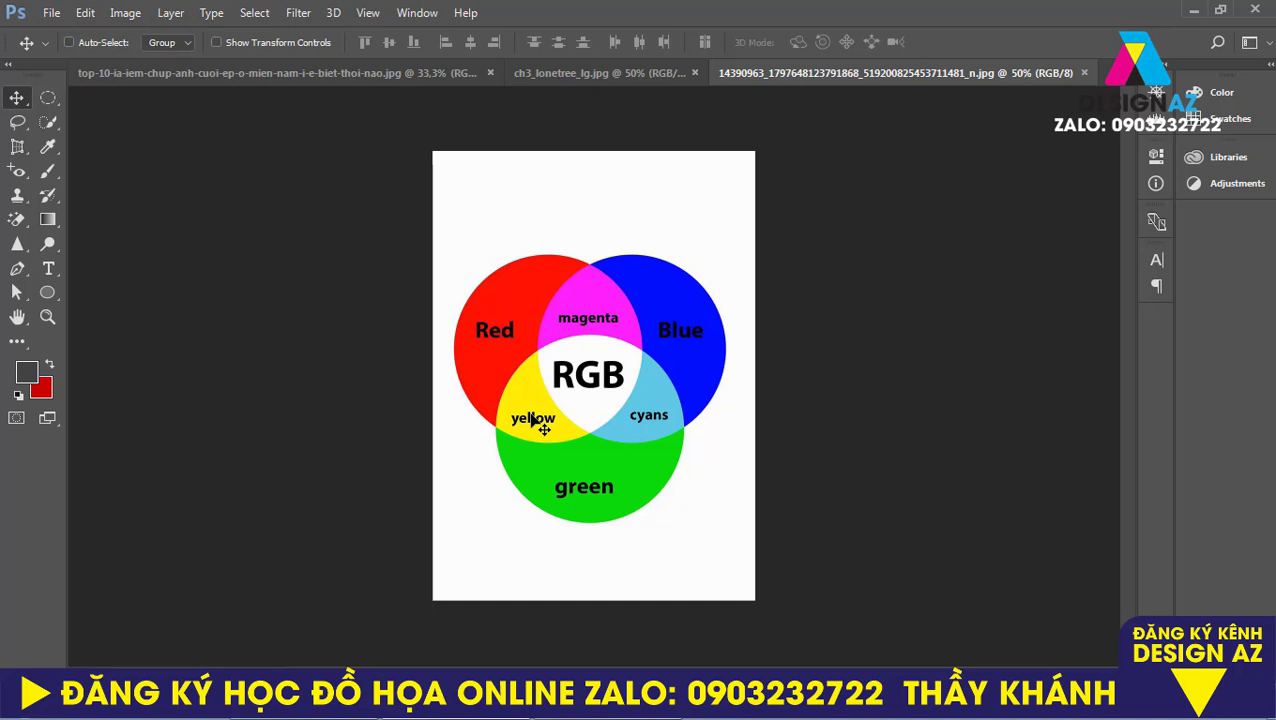
Close the ch3_lonetree_lg landscape and return to the wedding photo.
{"action": "left_click", "coordinate": [590, 76]}
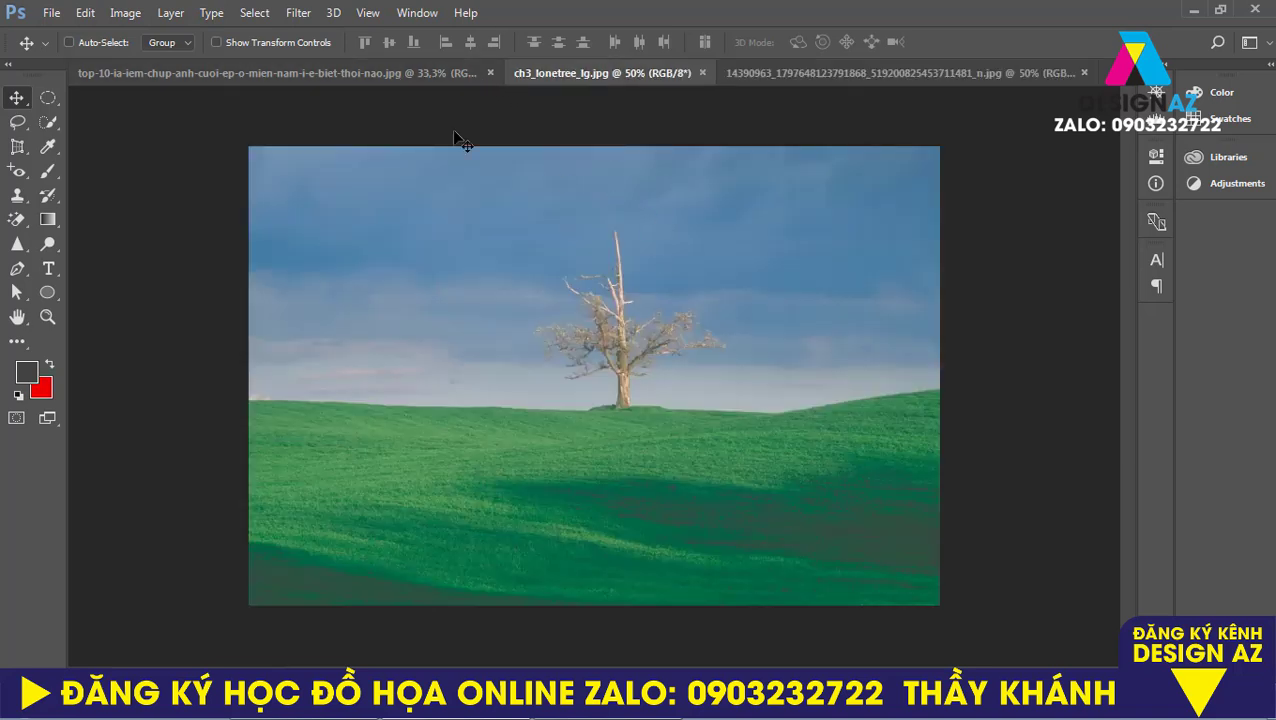
{"action": "left_click", "coordinate": [702, 73]}
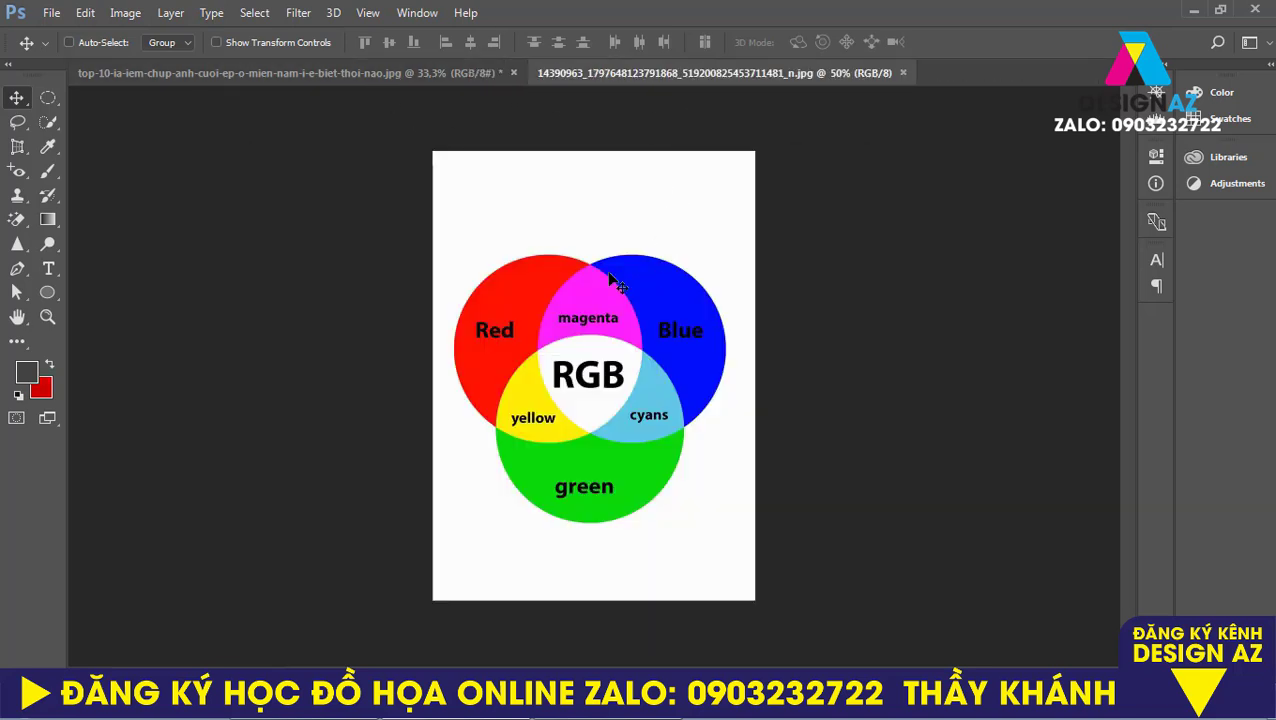
{"action": "left_click", "coordinate": [399, 79]}
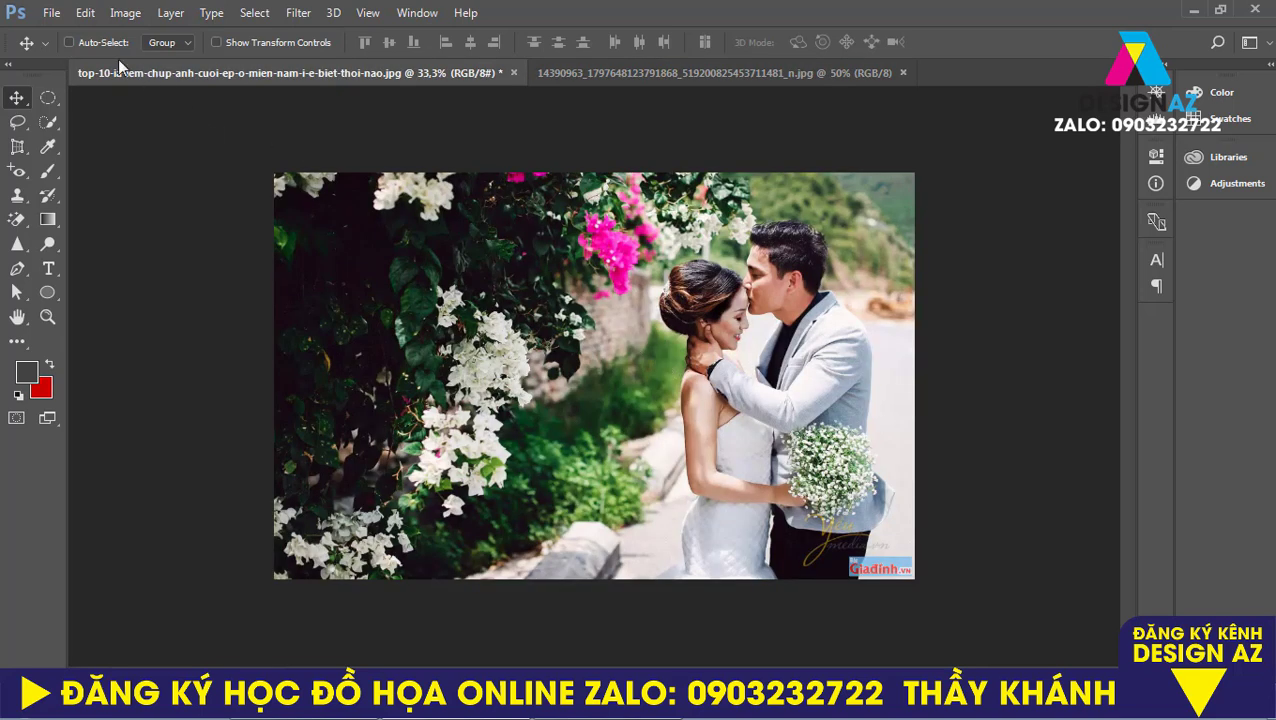
{"action": "left_click", "coordinate": [124, 13]}
Show the Layers panel and duplicate the Background layer as Layer 1.
{"action": "left_click", "coordinate": [766, 283]}
{"action": "key", "text": "F7"}
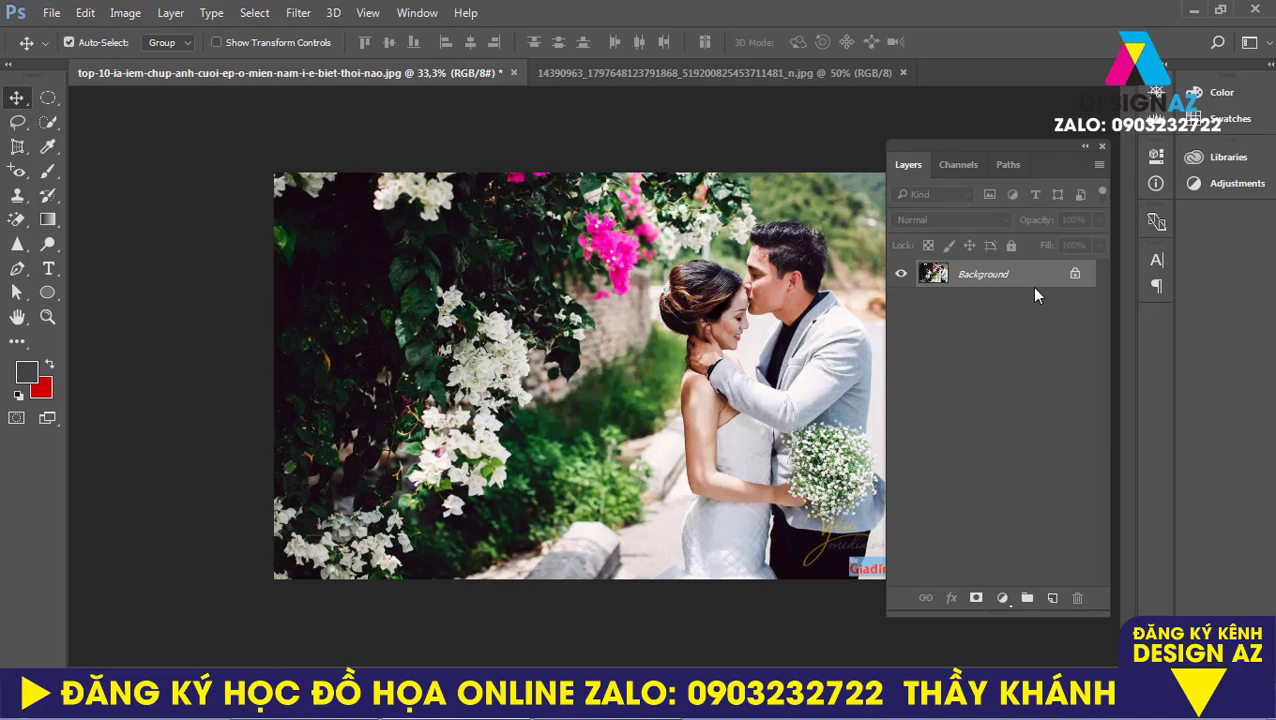
{"action": "key", "text": "ctrl+j"}
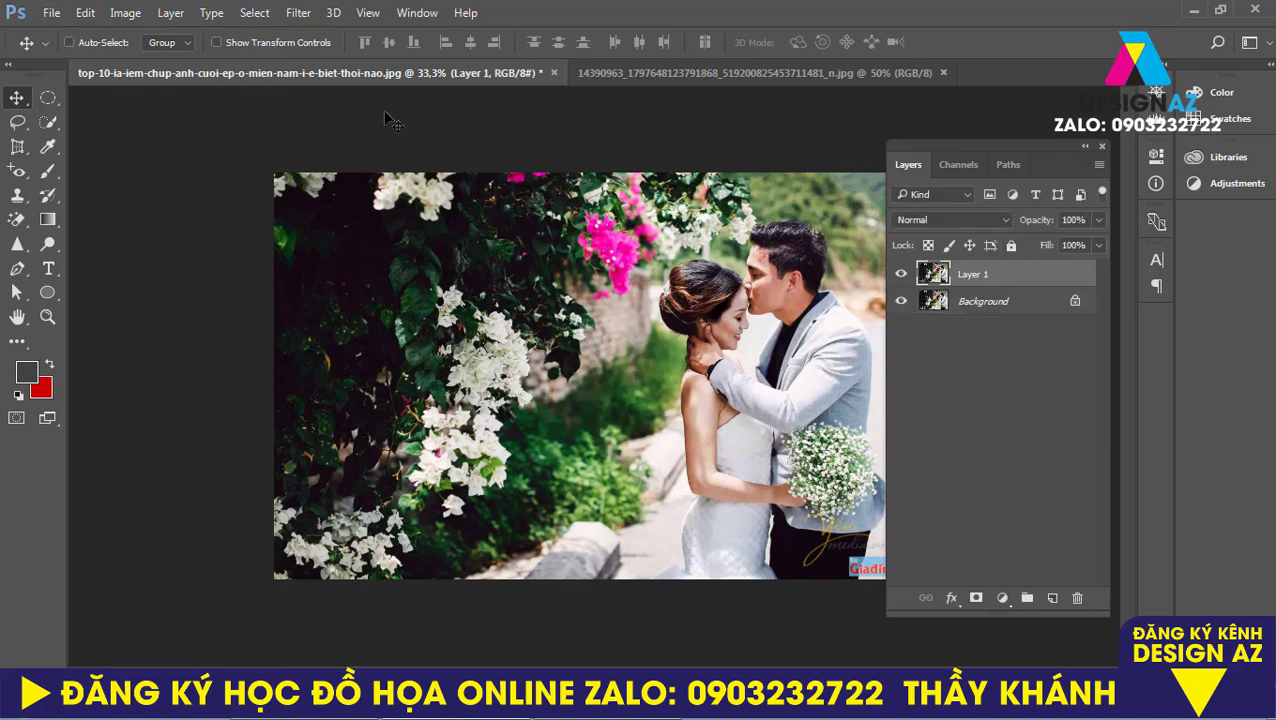
Apply a Curves adjustment with a flat Blue channel line at about output 129.
{"action": "left_click", "coordinate": [124, 13]}
{"action": "mouse_move", "coordinate": [160, 66]}
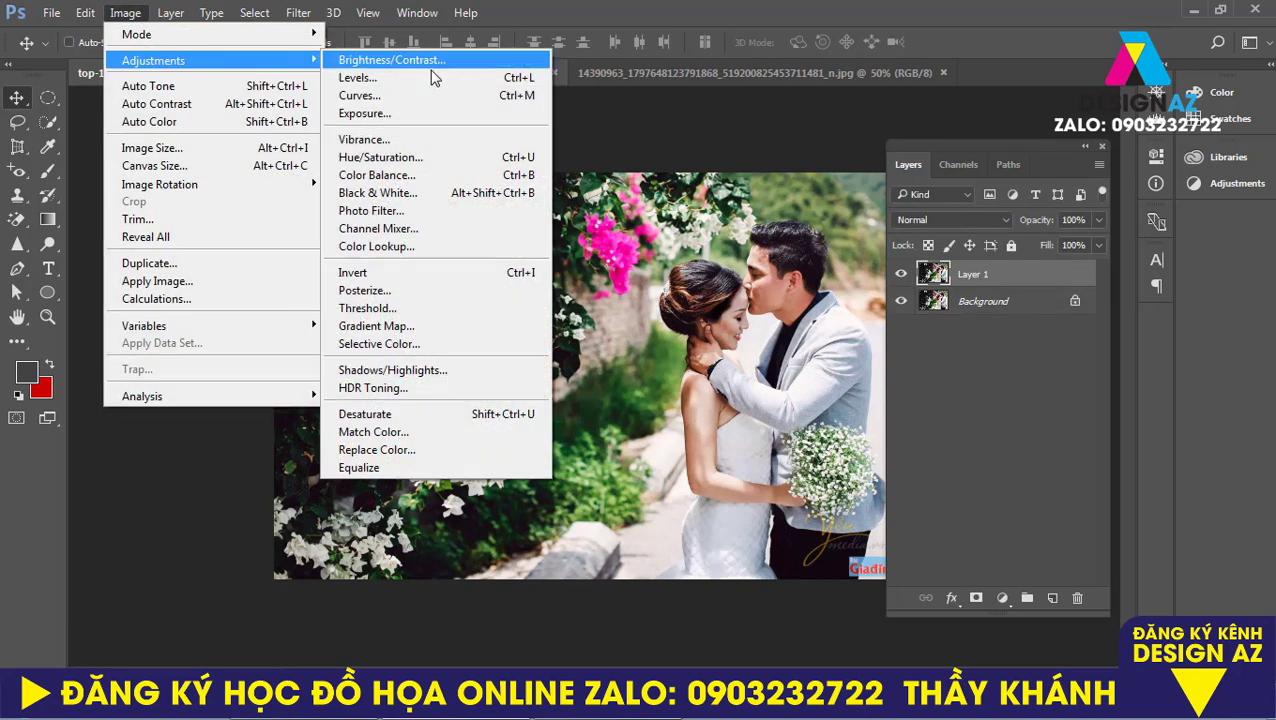
{"action": "left_click", "coordinate": [362, 95]}
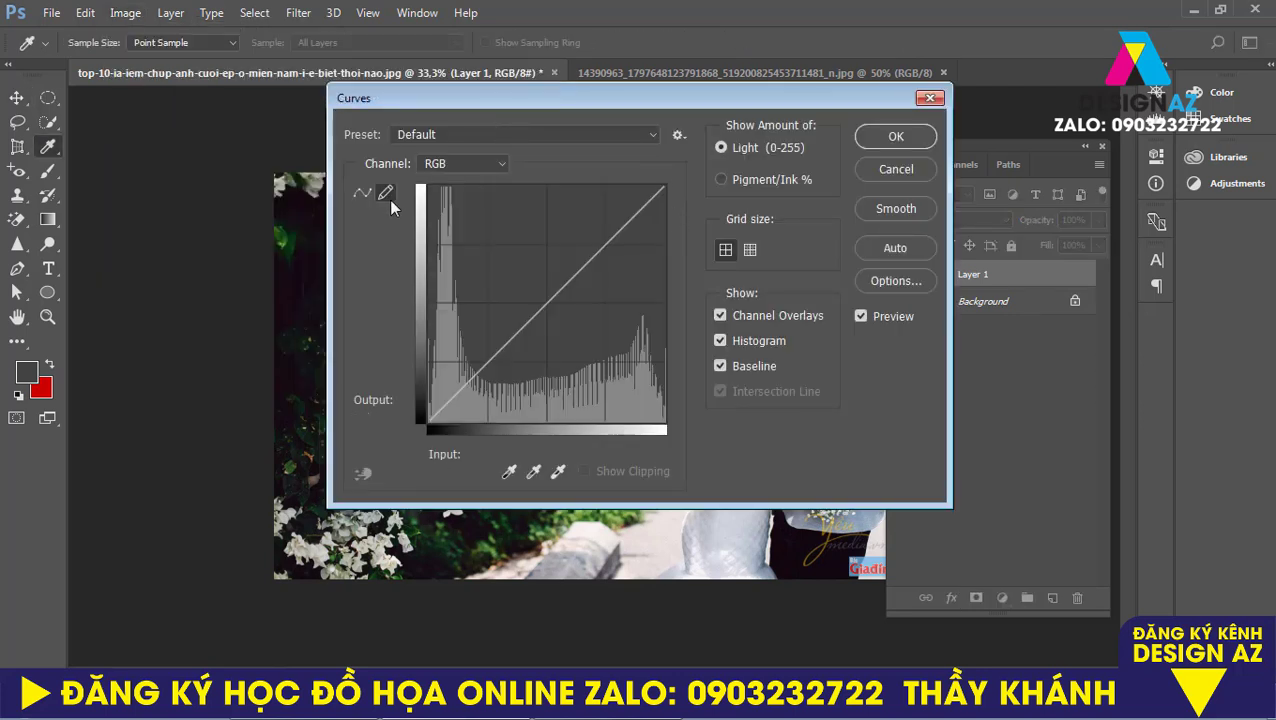
{"action": "left_click", "coordinate": [500, 163]}
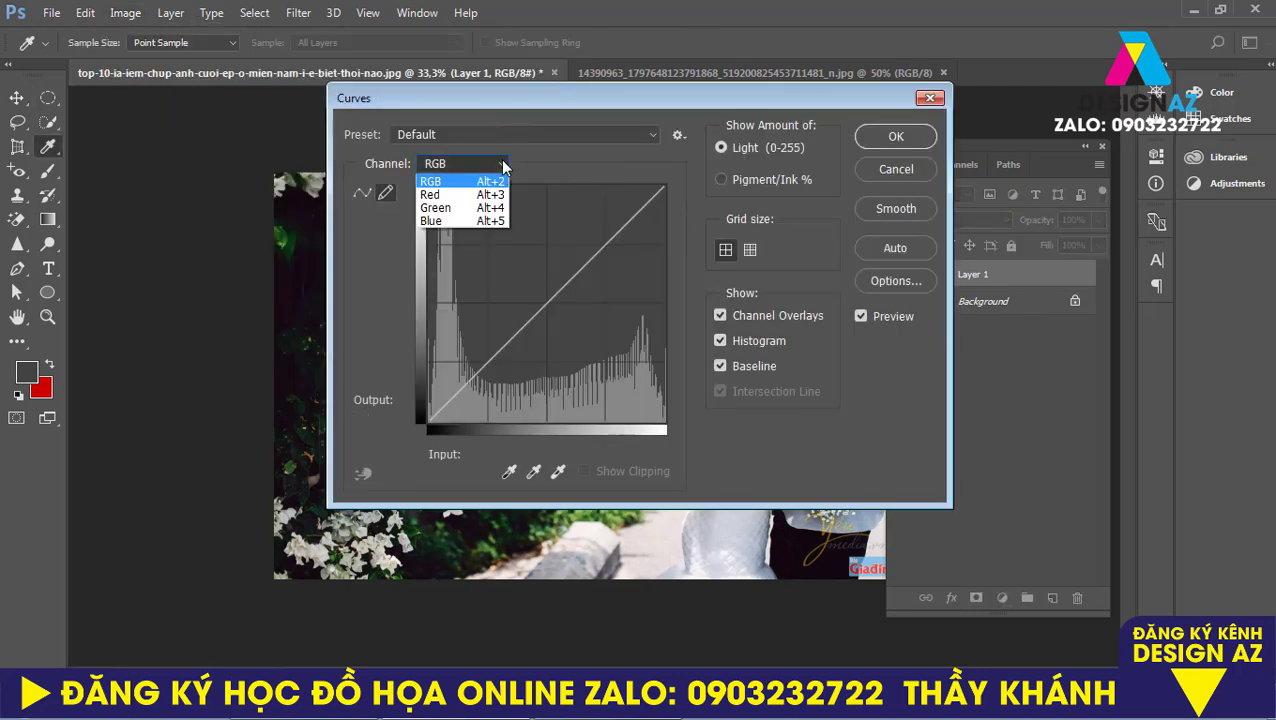
{"action": "left_click", "coordinate": [448, 221]}
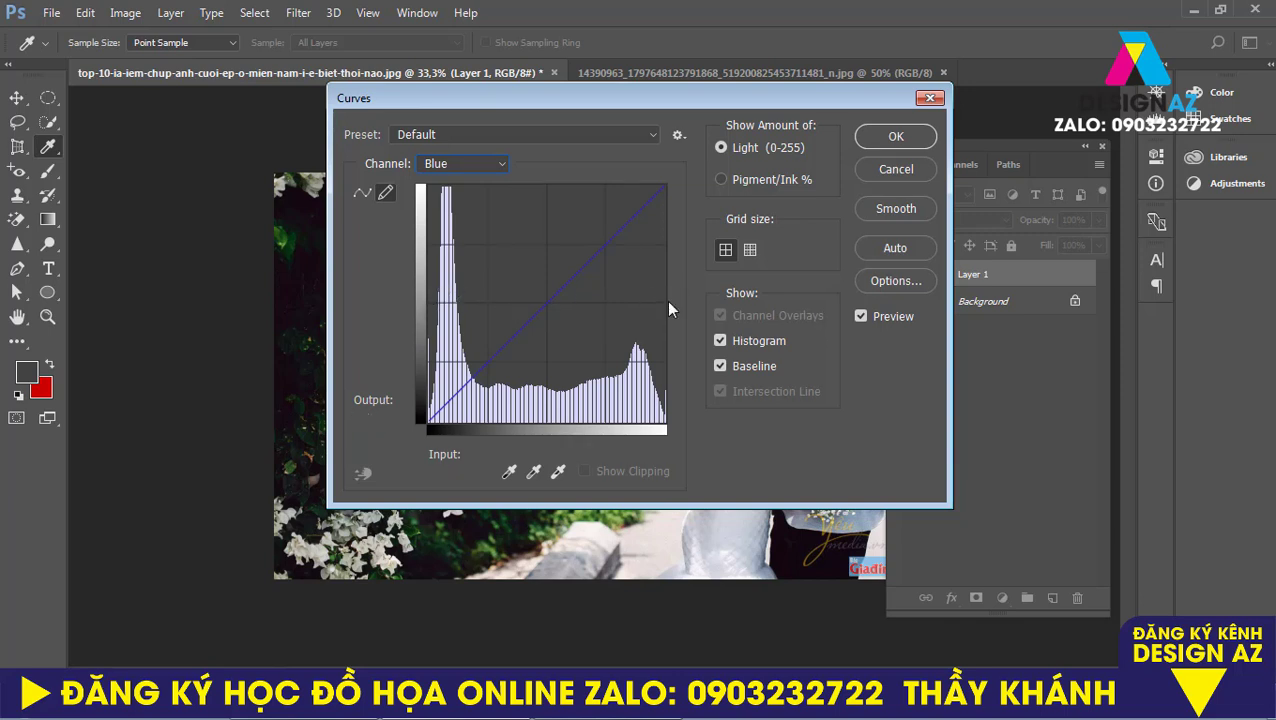
{"action": "left_click_drag", "start_coordinate": [667, 301], "coordinate": [385, 301]}
{"action": "mouse_move", "coordinate": [689, 101]}
{"action": "left_mouse_down"}
{"action": "mouse_move", "coordinate": [699, 148]}
{"action": "mouse_move", "coordinate": [1126, 282]}
{"action": "mouse_move", "coordinate": [576, 458]}
{"action": "mouse_move", "coordinate": [333, 418]}
{"action": "mouse_move", "coordinate": [373, 218]}
{"action": "left_mouse_up"}
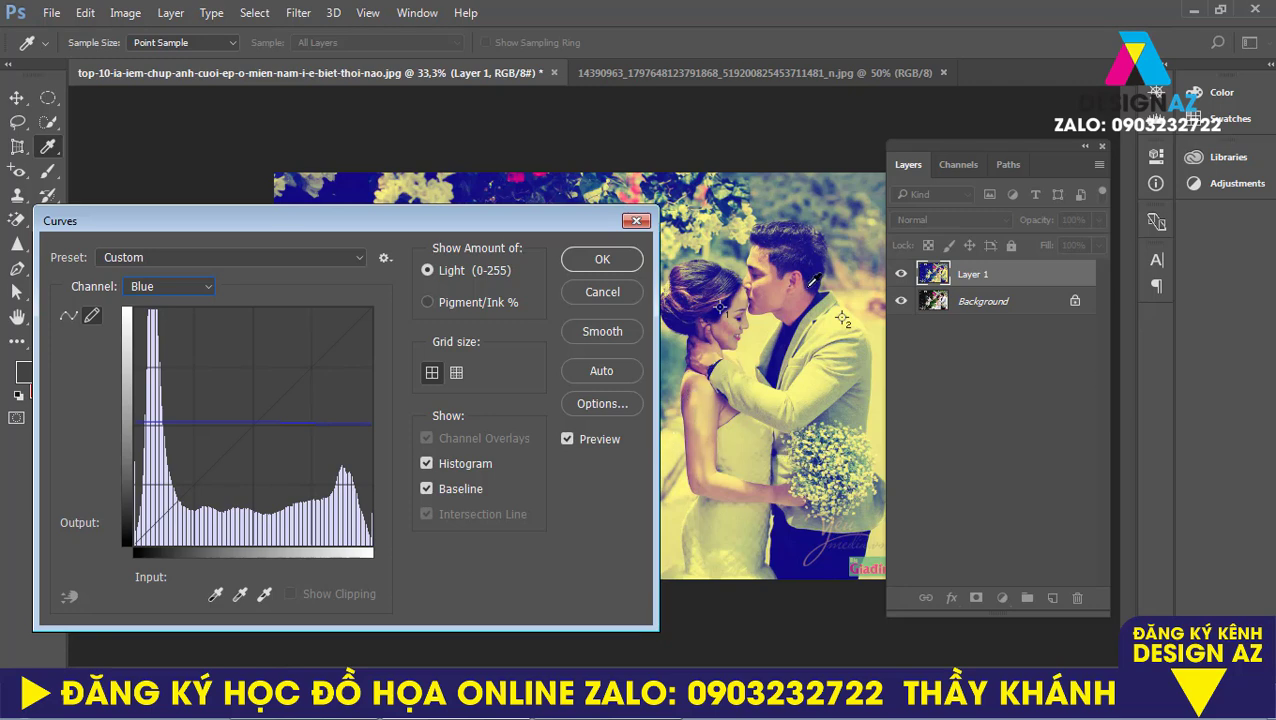
{"action": "left_click_drag", "start_coordinate": [563, 222], "coordinate": [446, 140]}
{"action": "left_click", "coordinate": [446, 181]}
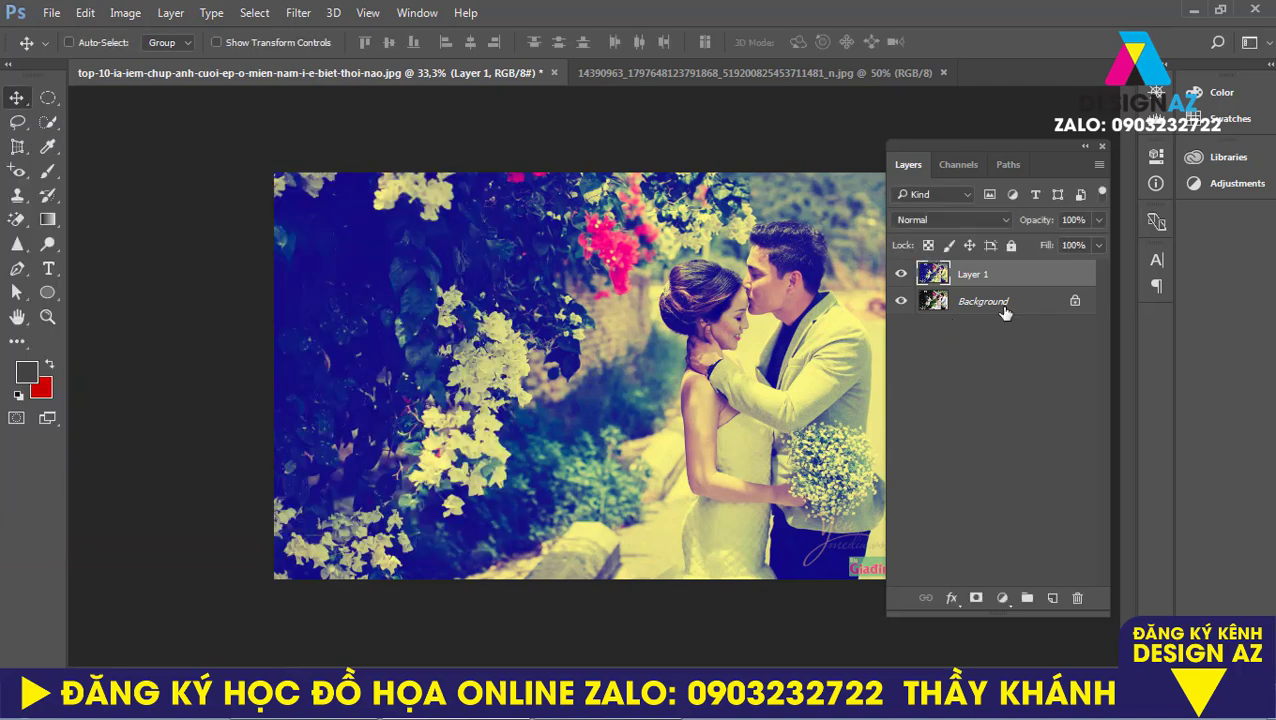
Lower Layer 1's fill to 93%.
{"action": "left_click", "coordinate": [1099, 246]}
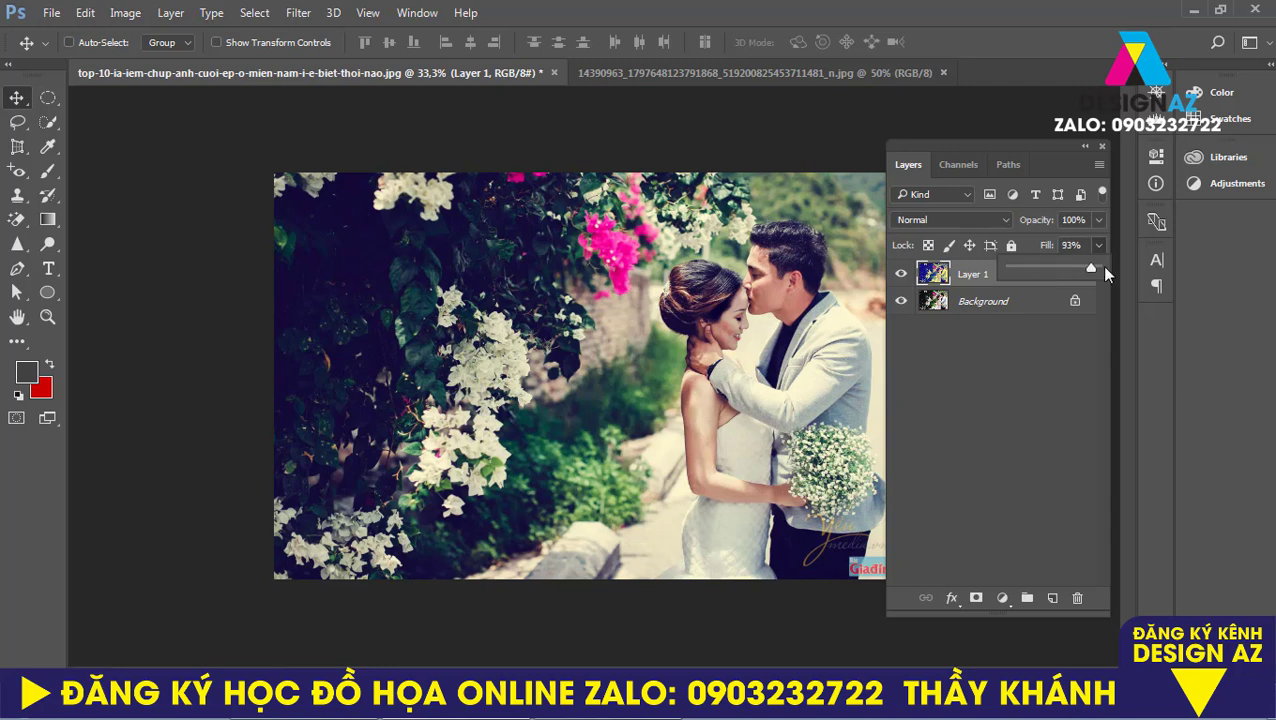
{"action": "left_click_drag", "start_coordinate": [1105, 273], "coordinate": [1101, 268]}
{"action": "left_click", "coordinate": [1059, 392]}
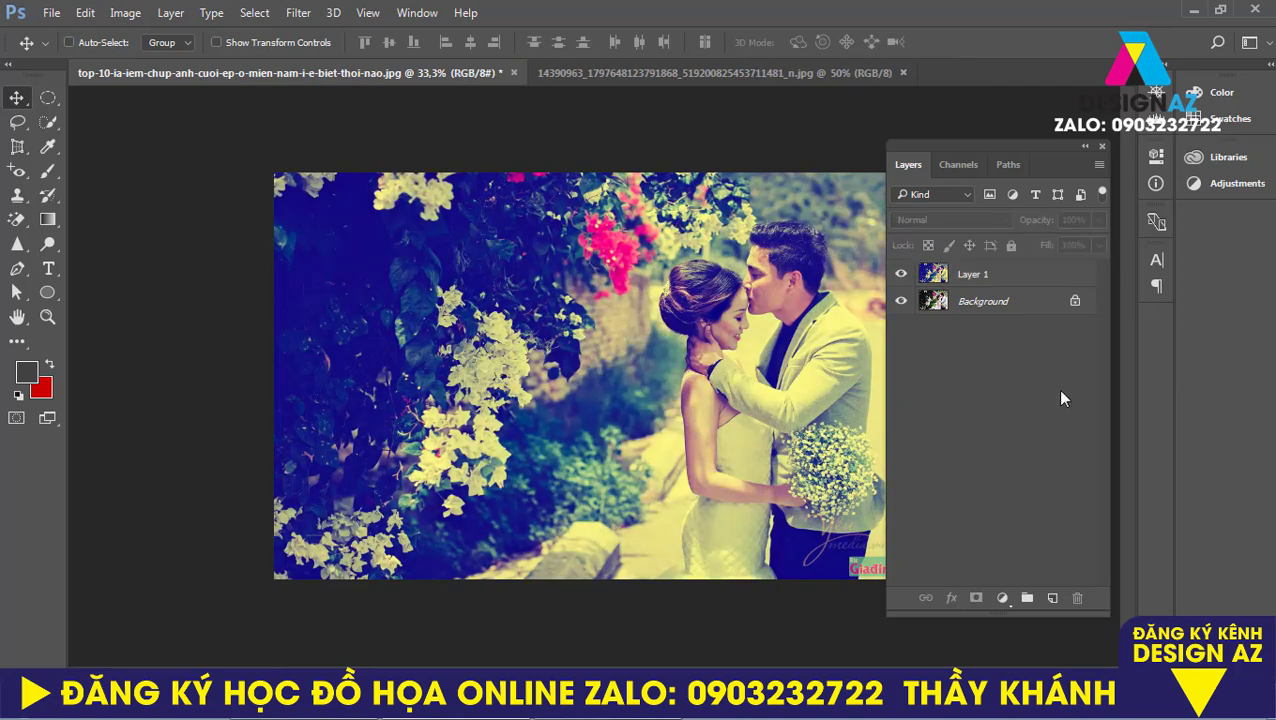
Set Layer 1 to Soft Light blend mode and toggle its visibility to compare.
{"action": "left_click", "coordinate": [1014, 273]}
{"action": "left_click", "coordinate": [975, 219]}
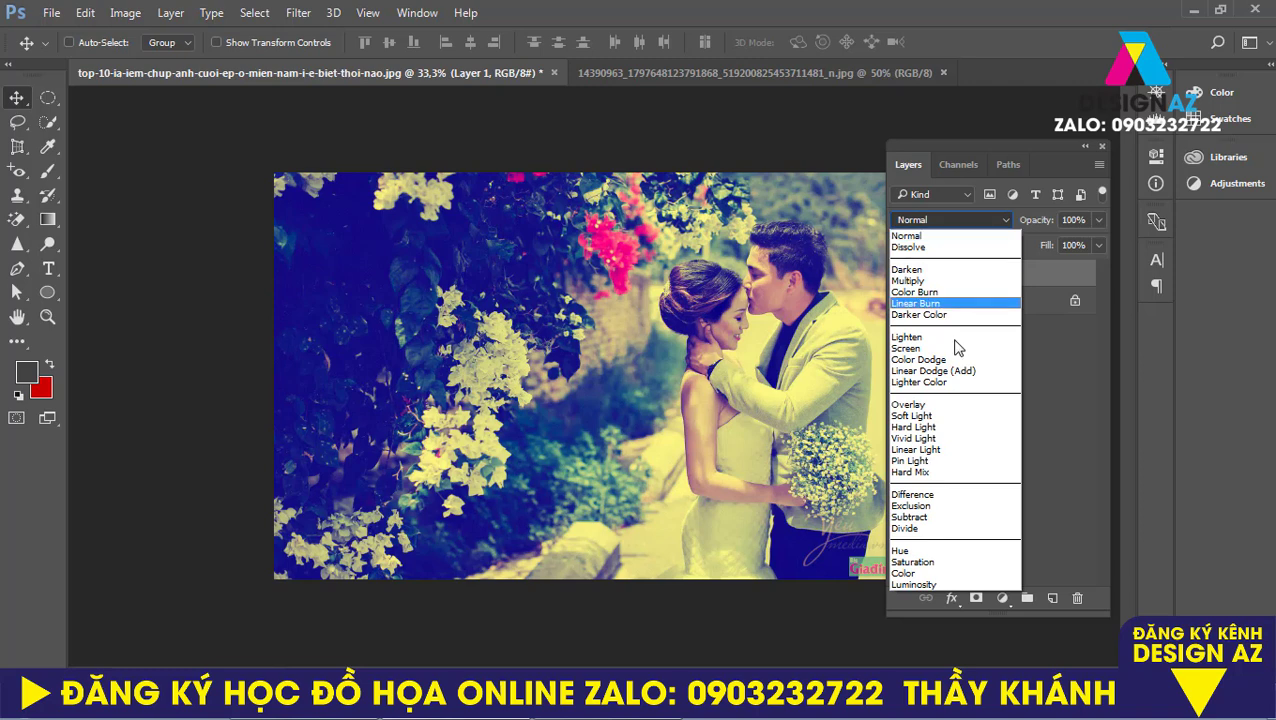
{"action": "left_click", "coordinate": [915, 415]}
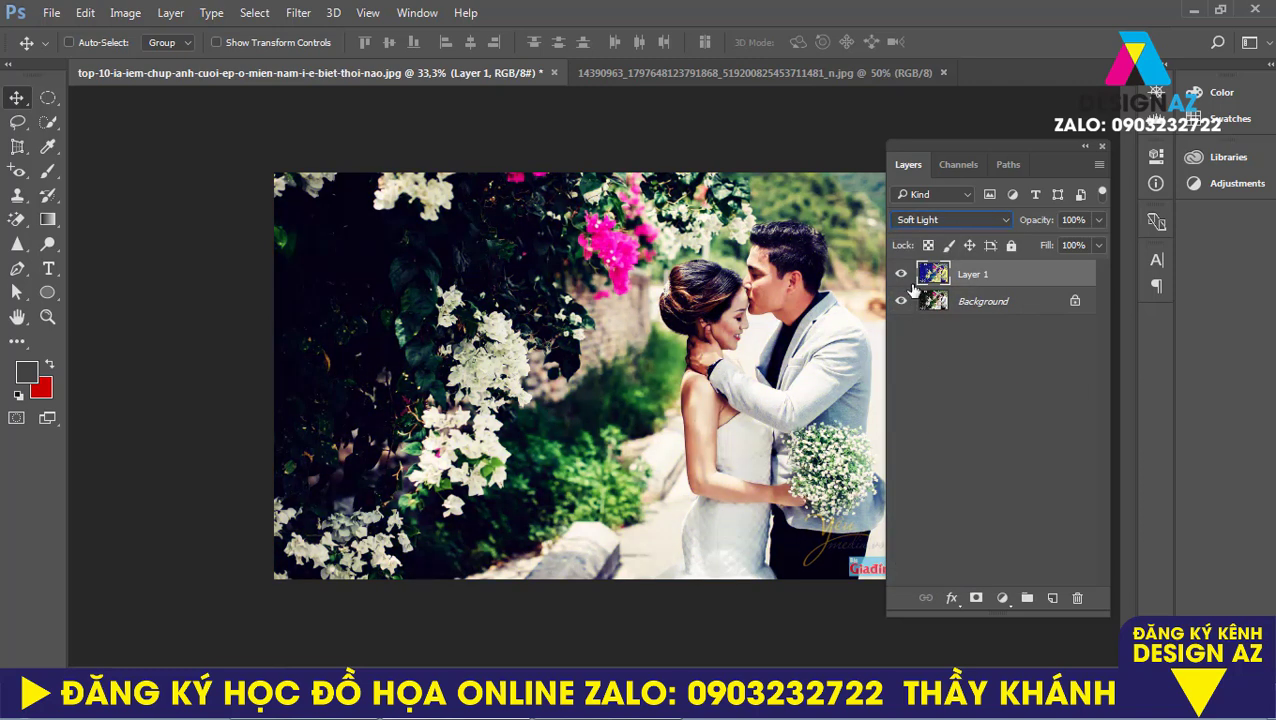
{"action": "left_click", "coordinate": [901, 274]}
{"action": "left_click", "coordinate": [901, 274]}
{"action": "left_click", "coordinate": [901, 274]}
{"action": "left_click", "coordinate": [901, 274]}
In Layer 1's Blending Options, split the This Layer black slider to 43/117 and compare.
{"action": "right_click", "coordinate": [1036, 284]}
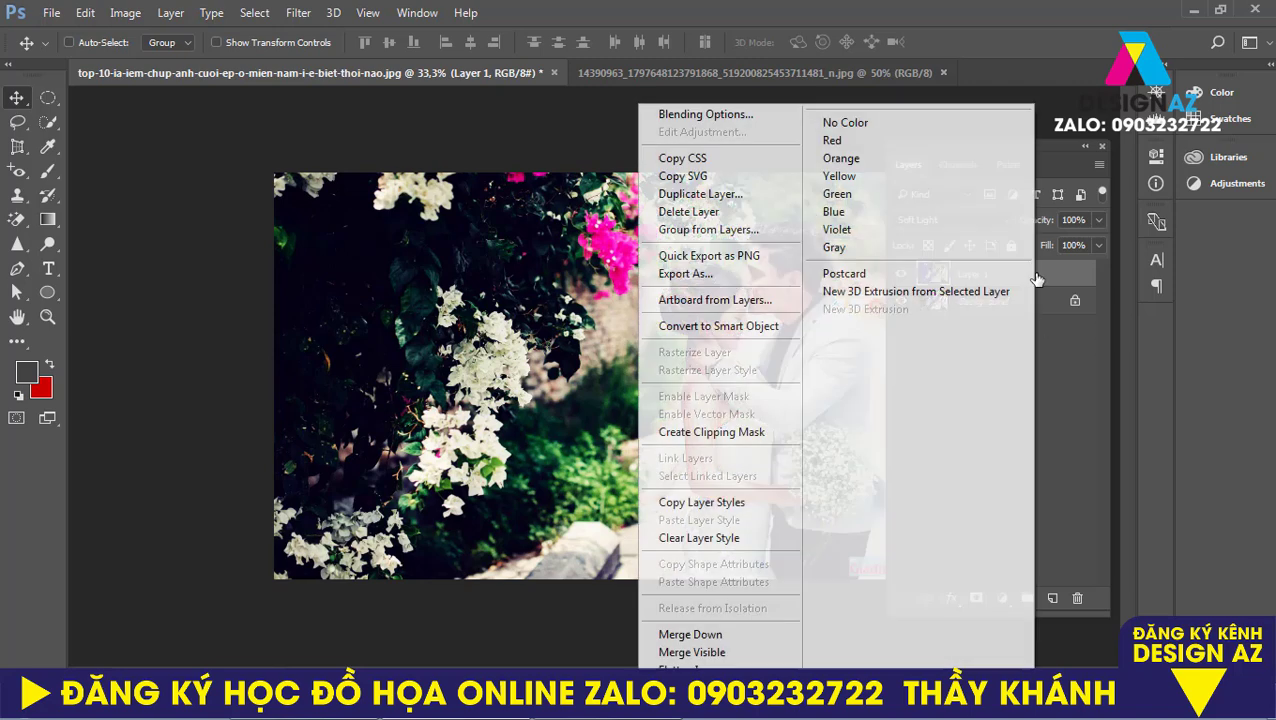
{"action": "left_click", "coordinate": [757, 120]}
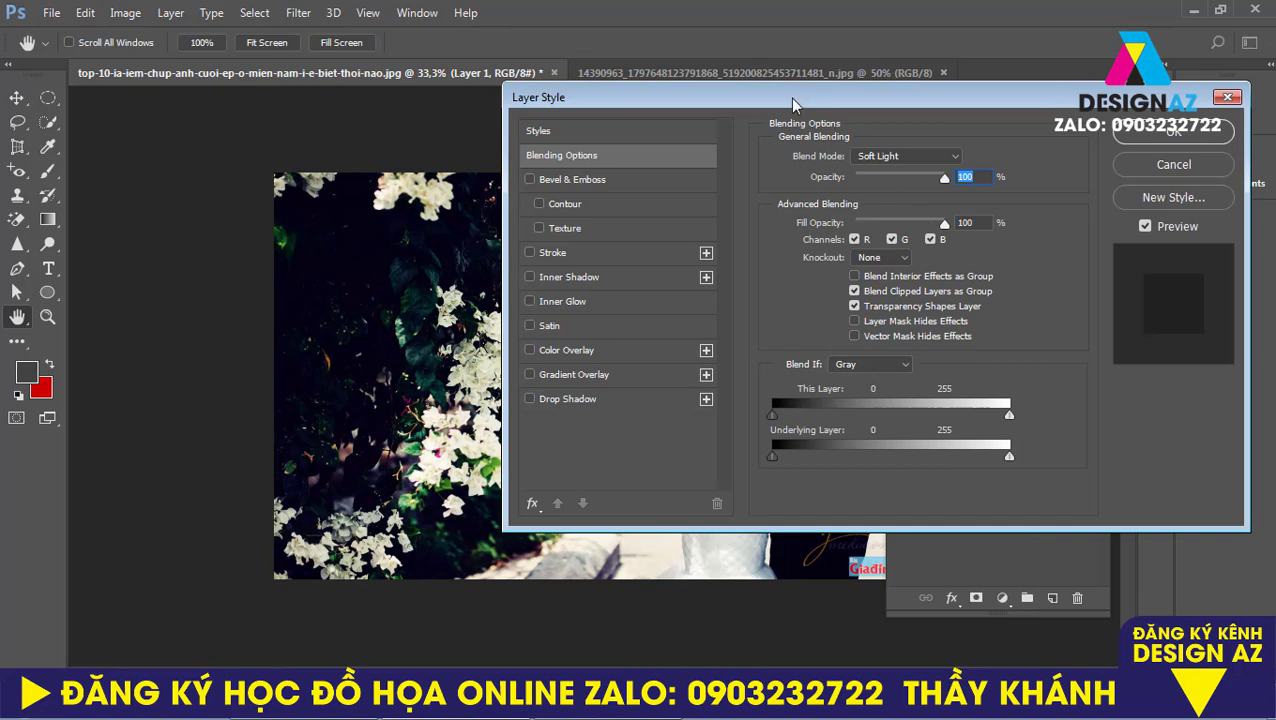
{"action": "left_click_drag", "start_coordinate": [789, 97], "coordinate": [968, 84]}
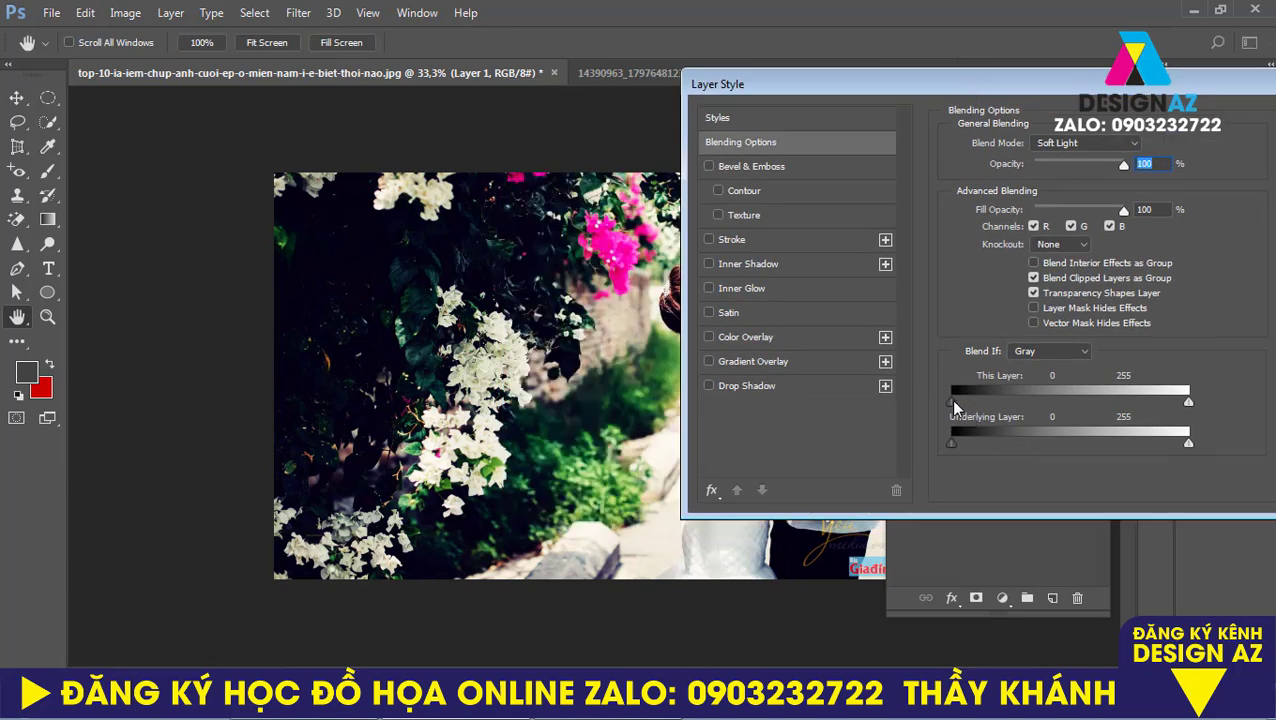
{"action": "left_click_drag", "start_coordinate": [954, 402], "coordinate": [912, 393]}
{"action": "left_click_drag", "start_coordinate": [951, 402], "coordinate": [1038, 400]}
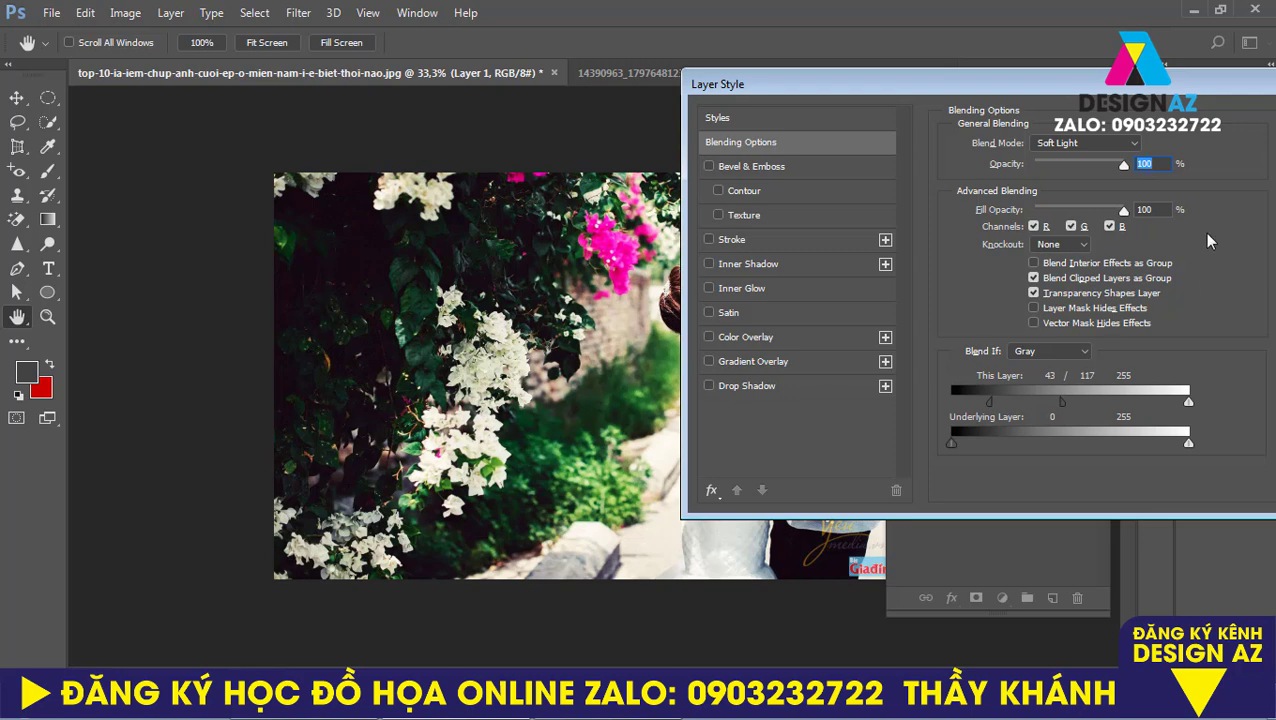
{"action": "left_click_drag", "start_coordinate": [1176, 90], "coordinate": [951, 103]}
{"action": "left_click", "coordinate": [1138, 138]}
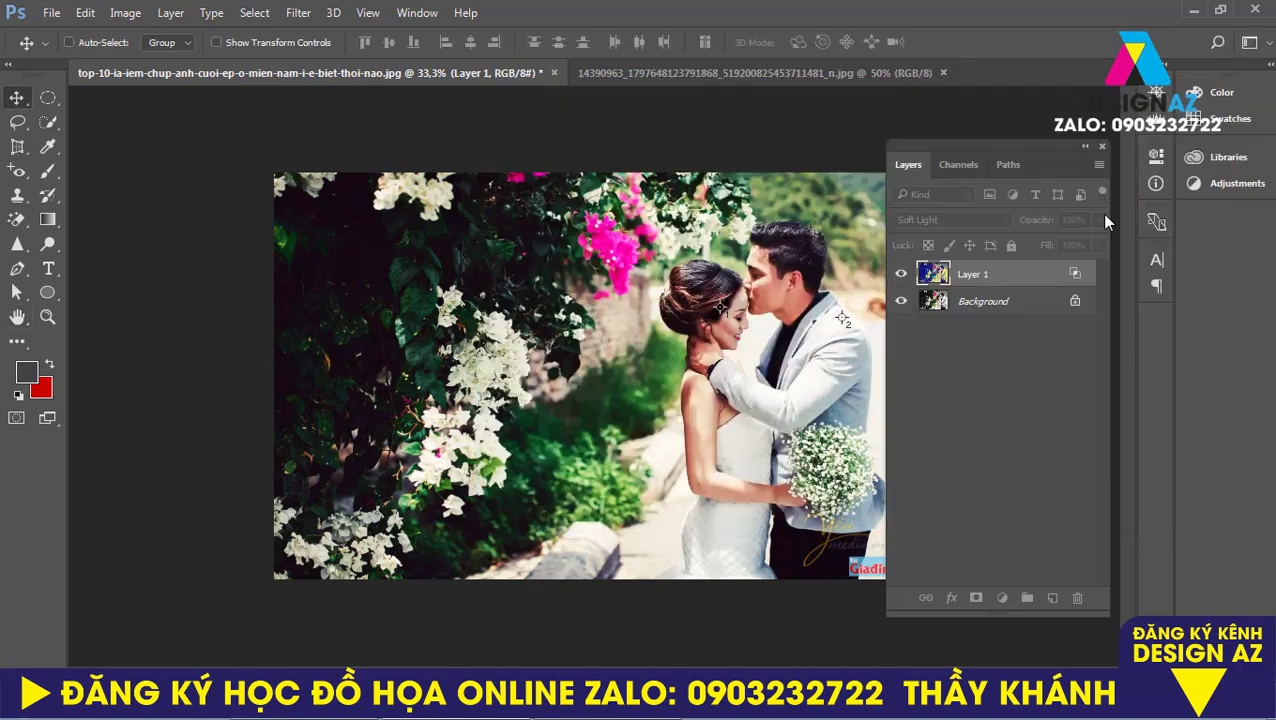
{"action": "left_click", "coordinate": [901, 275]}
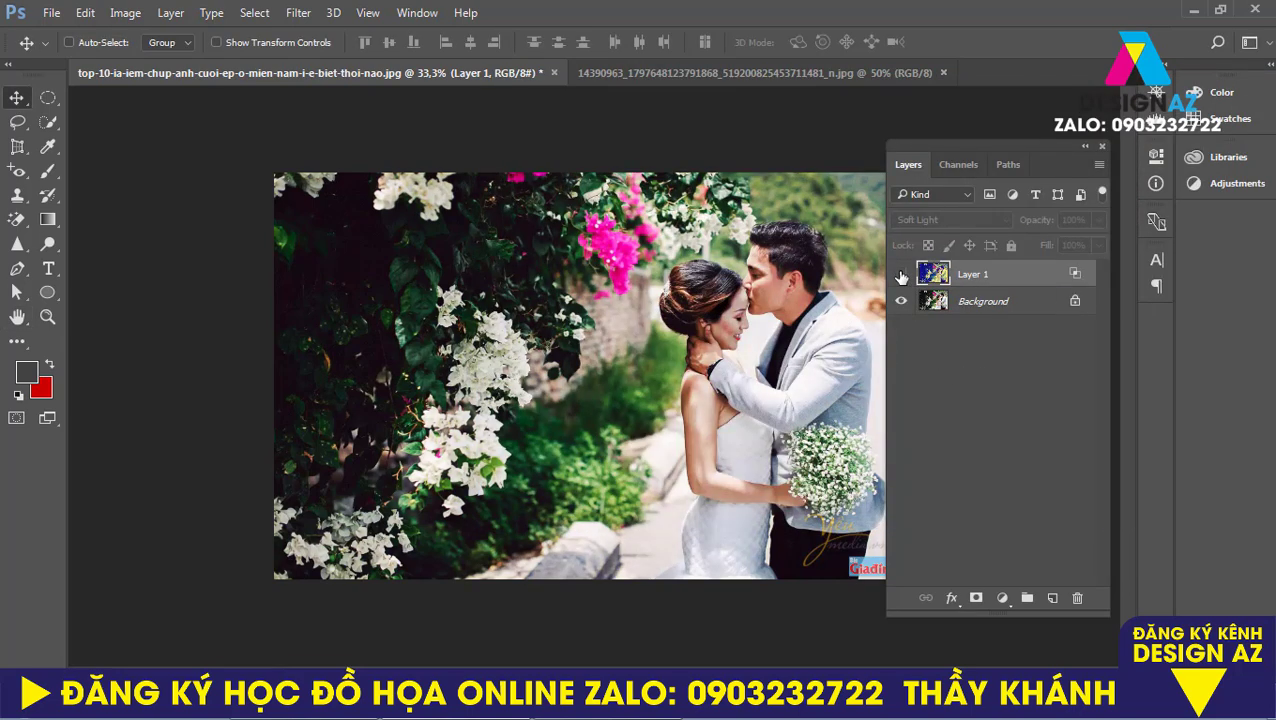
{"action": "left_click", "coordinate": [901, 275]}
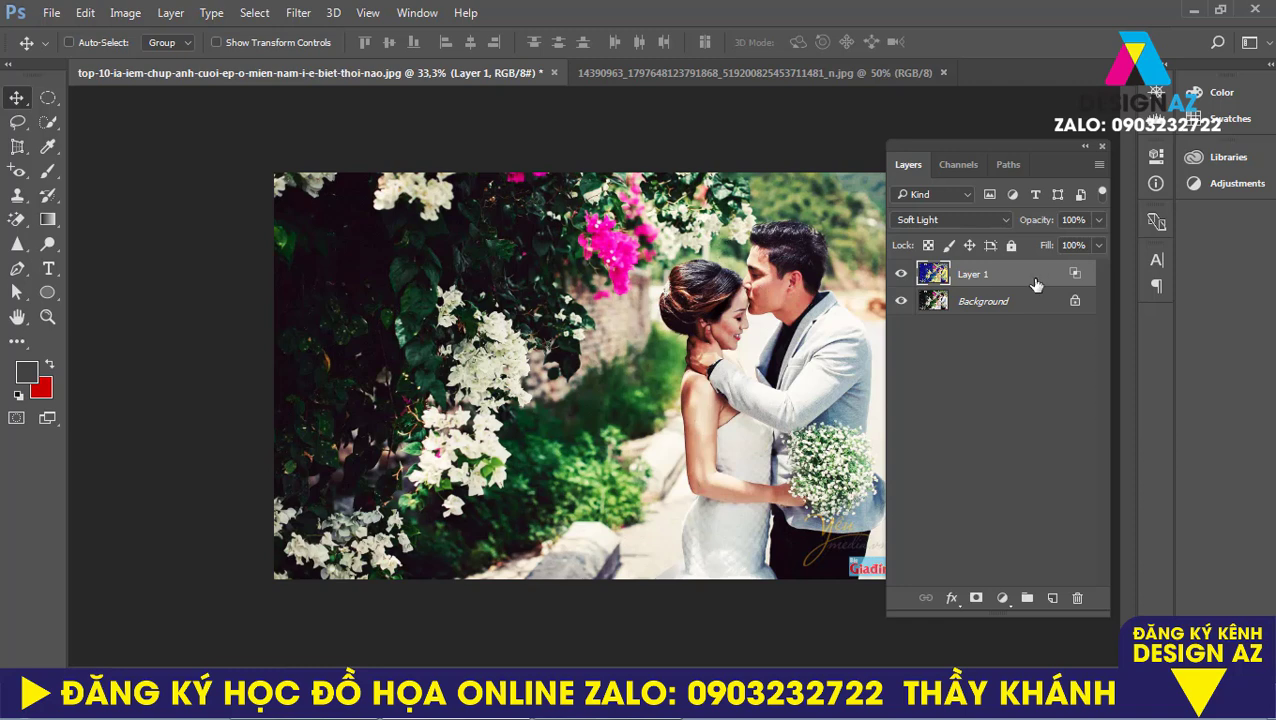
Delete Layer 1, leaving only the Background layer.
{"action": "left_click", "coordinate": [1077, 597]}
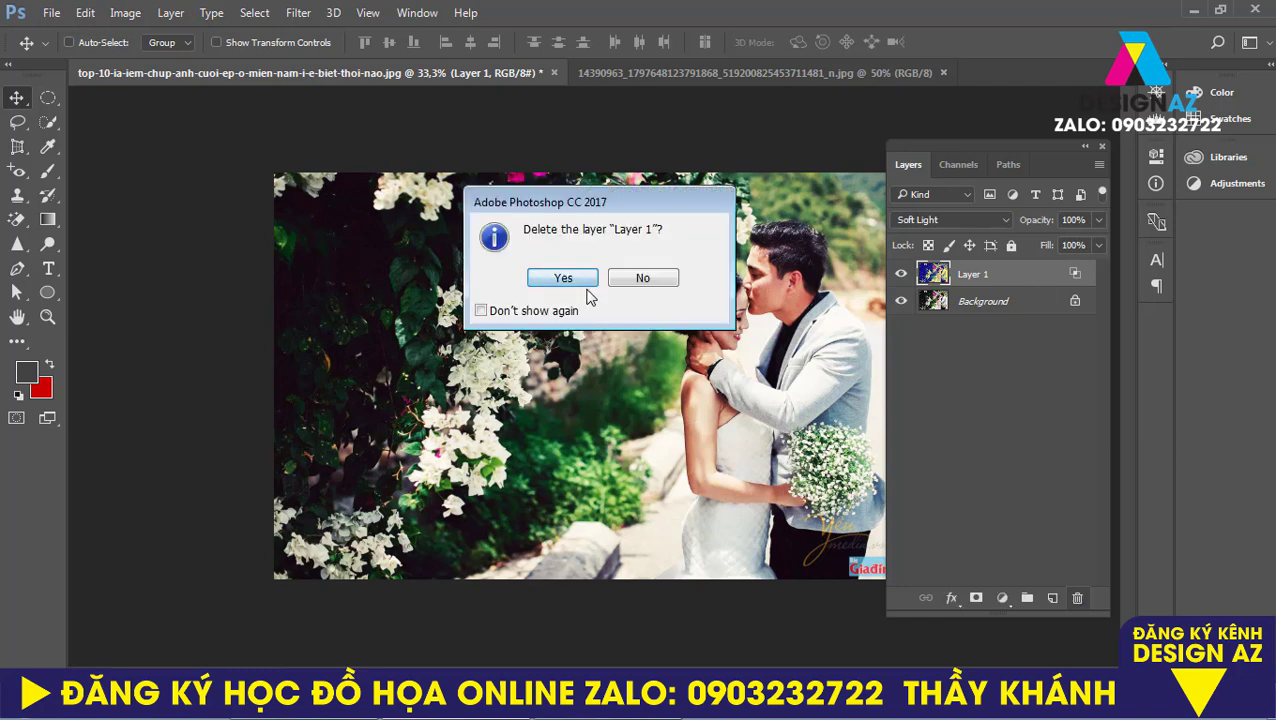
{"action": "left_click", "coordinate": [558, 277]}
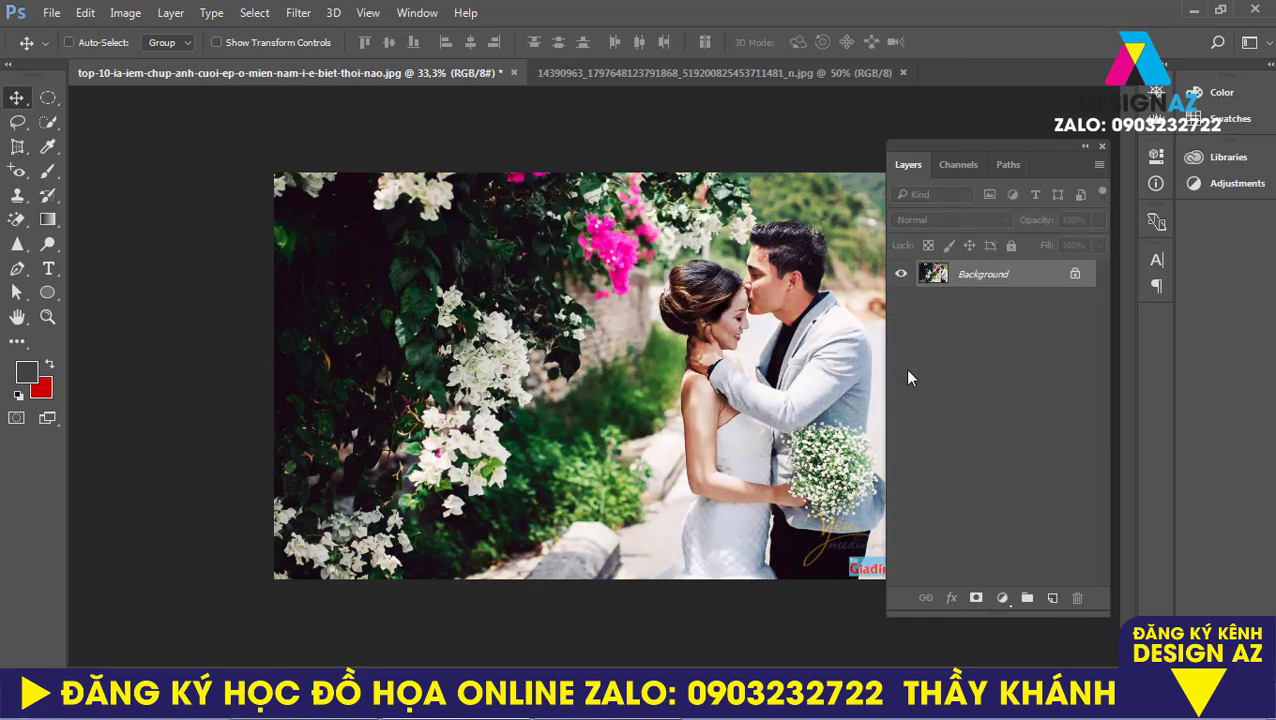
{"action": "left_click", "coordinate": [125, 12]}
Open Curves on the wedding photo and add a control point at 177 using the on-image tool.
{"action": "mouse_move", "coordinate": [148, 63]}
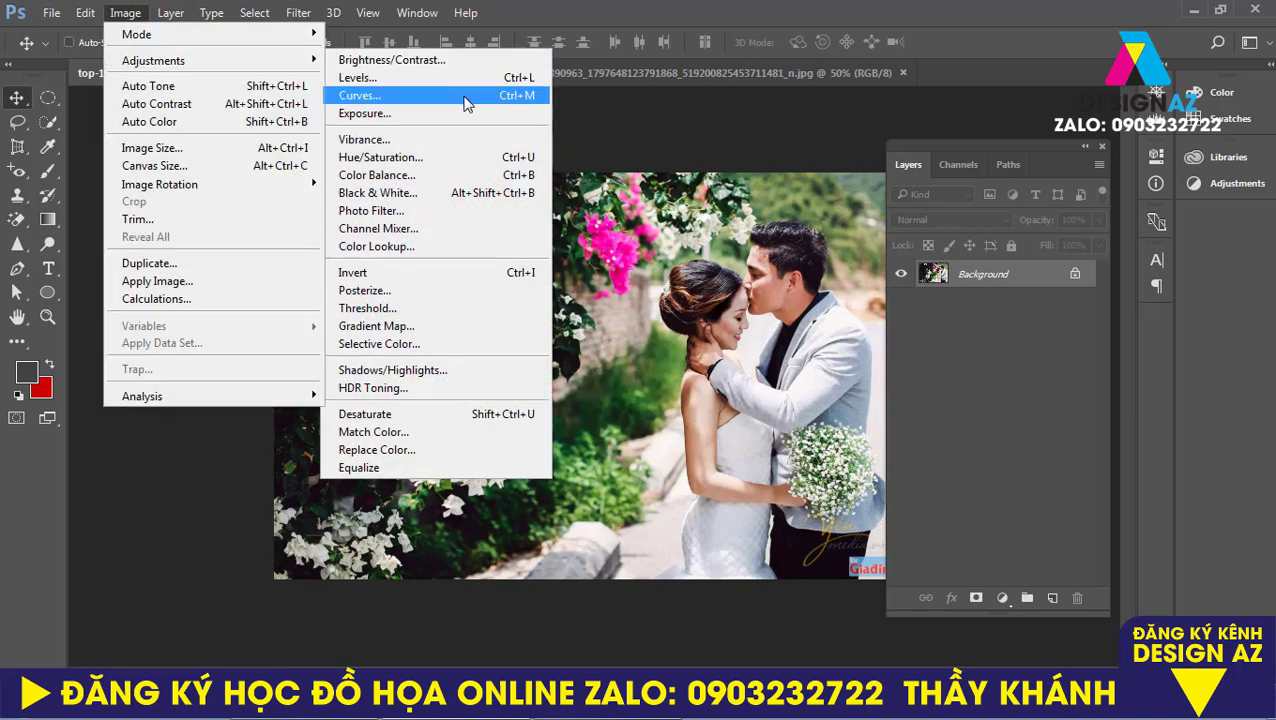
{"action": "left_click", "coordinate": [463, 98]}
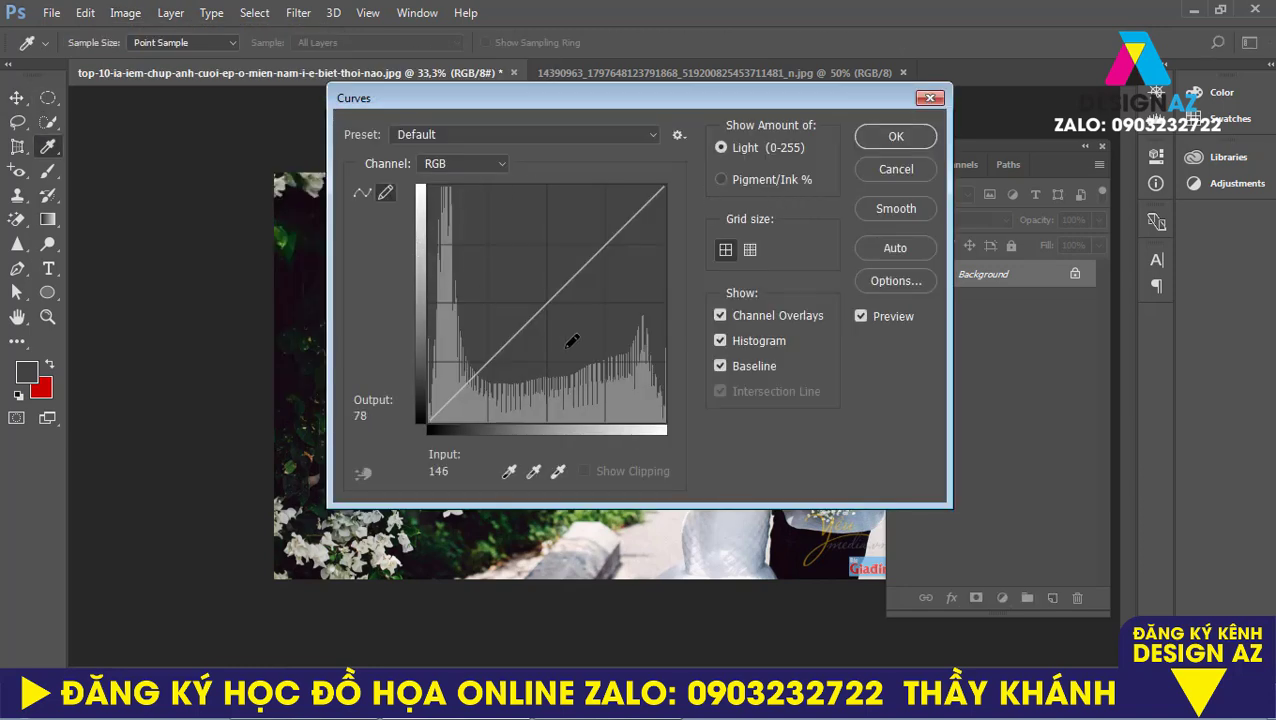
{"action": "left_click_drag", "start_coordinate": [682, 97], "coordinate": [356, 128]}
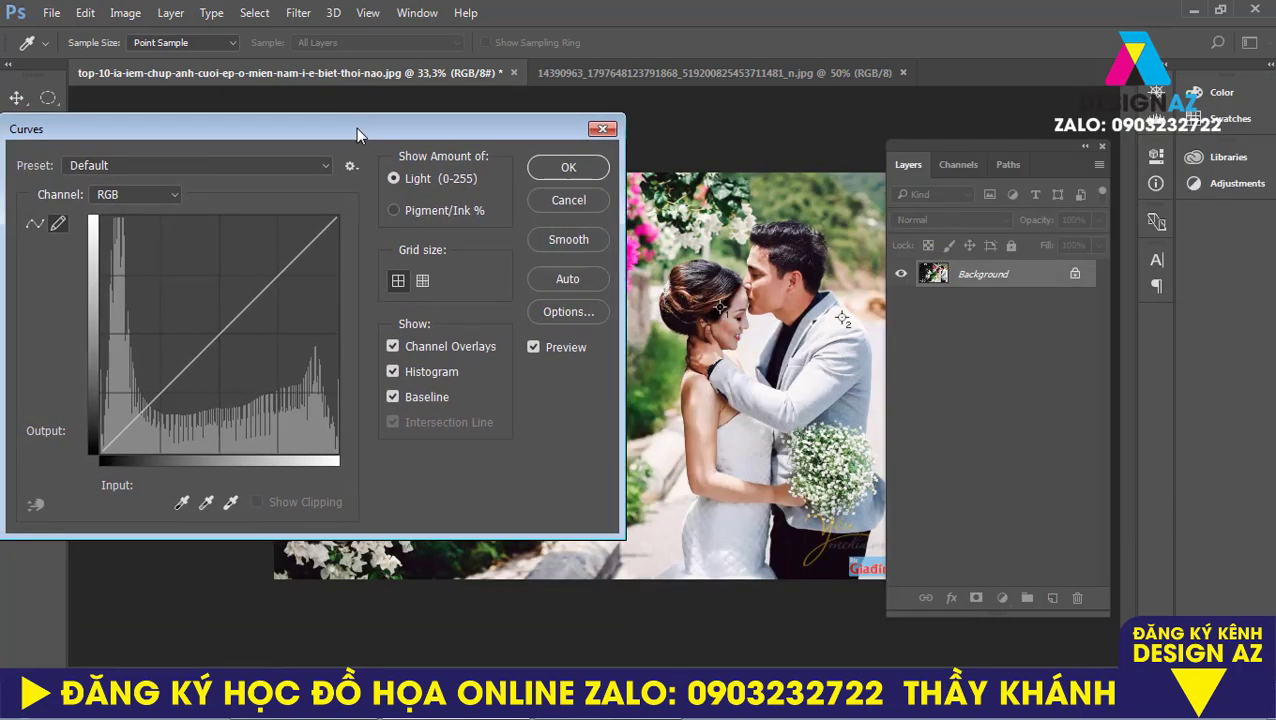
{"action": "left_click", "coordinate": [32, 227]}
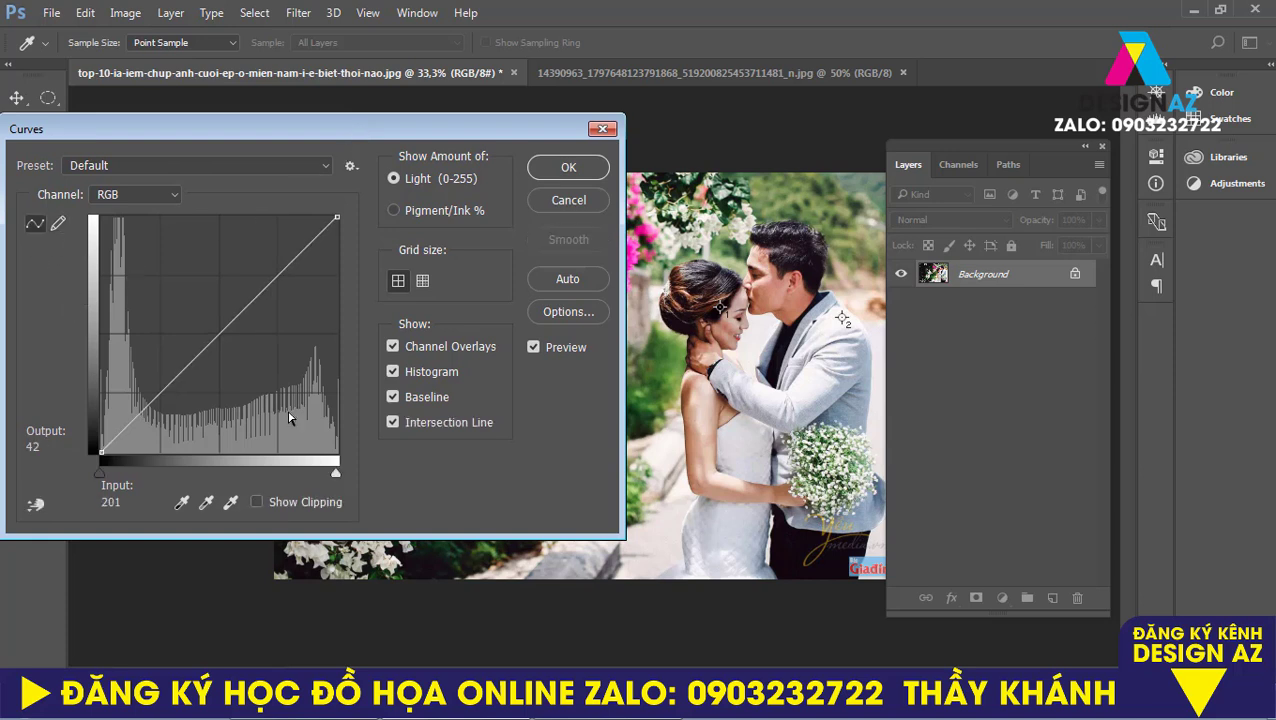
{"action": "left_click", "coordinate": [35, 510]}
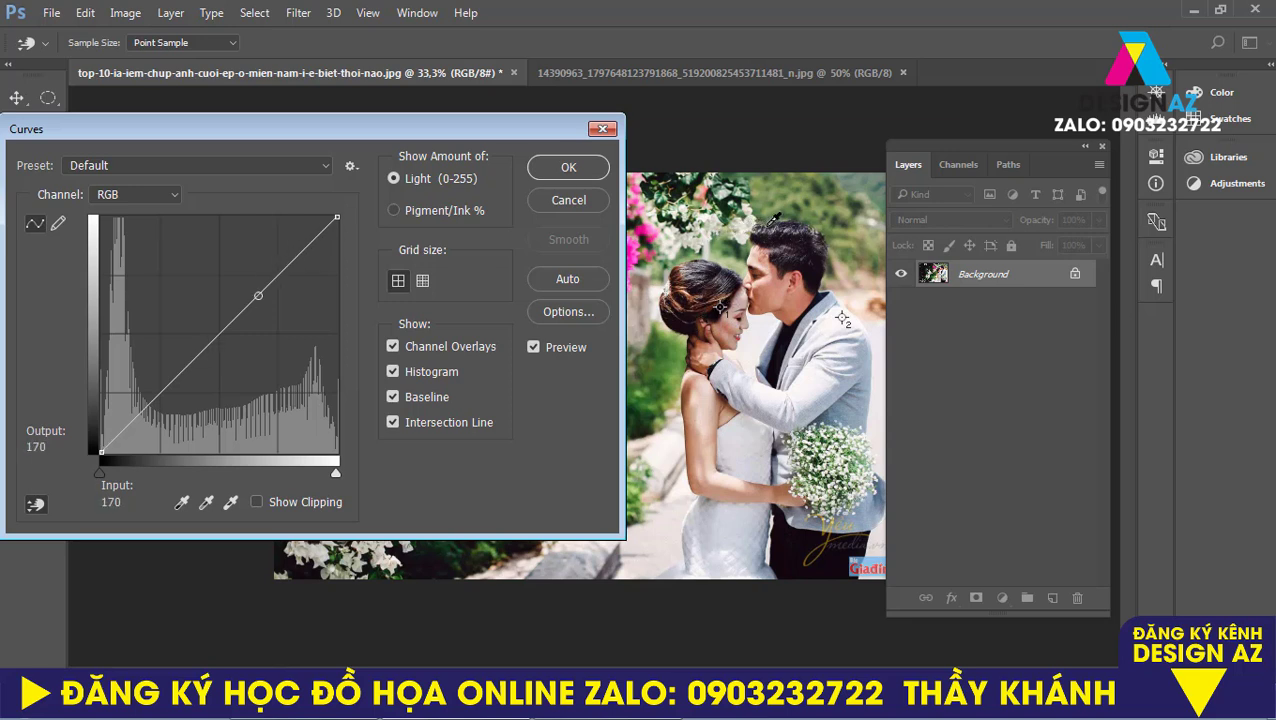
{"action": "left_click", "coordinate": [739, 319], "text": "ctrl"}
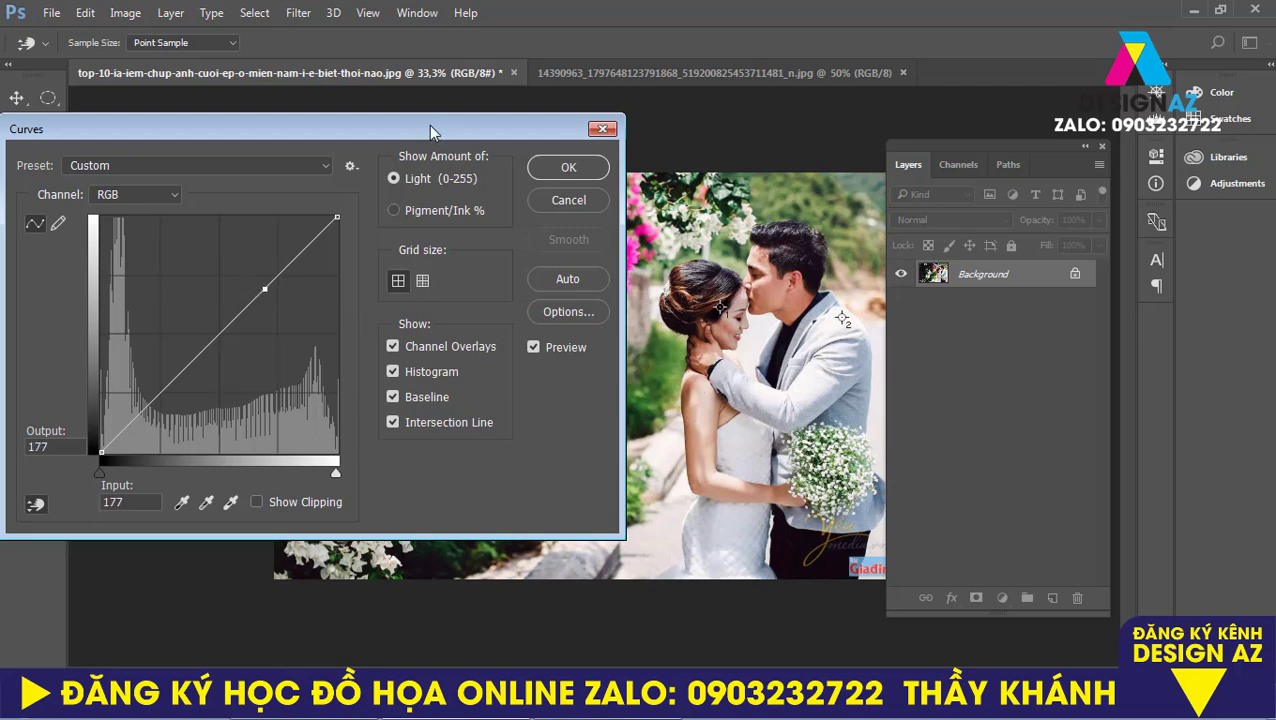
{"action": "left_click_drag", "start_coordinate": [430, 132], "coordinate": [1128, 141]}
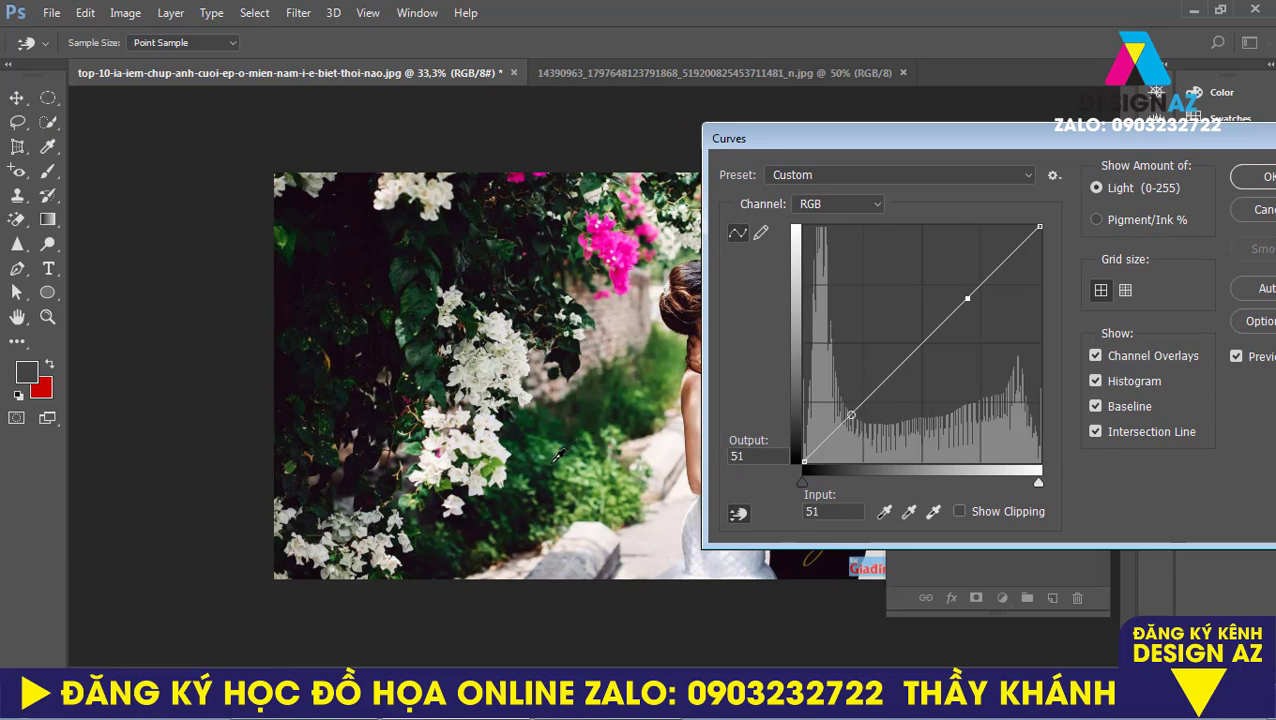
Add several points to the wedding photo's RGB curve, sampling dark foliage, and compare with Preview.
{"action": "left_click", "coordinate": [557, 457]}
{"action": "left_click", "coordinate": [876, 390]}
{"action": "left_click", "coordinate": [900, 369]}
{"action": "left_click", "coordinate": [951, 316]}
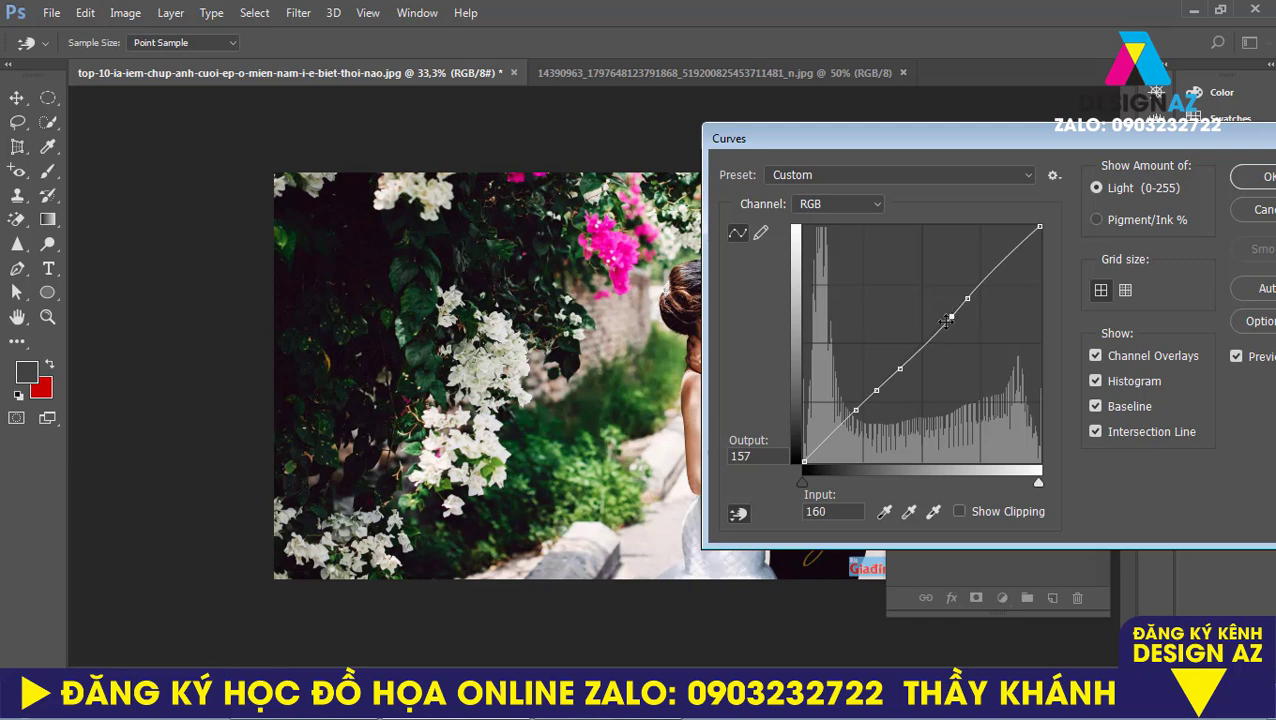
{"action": "left_click", "coordinate": [931, 338]}
{"action": "left_click", "coordinate": [857, 411]}
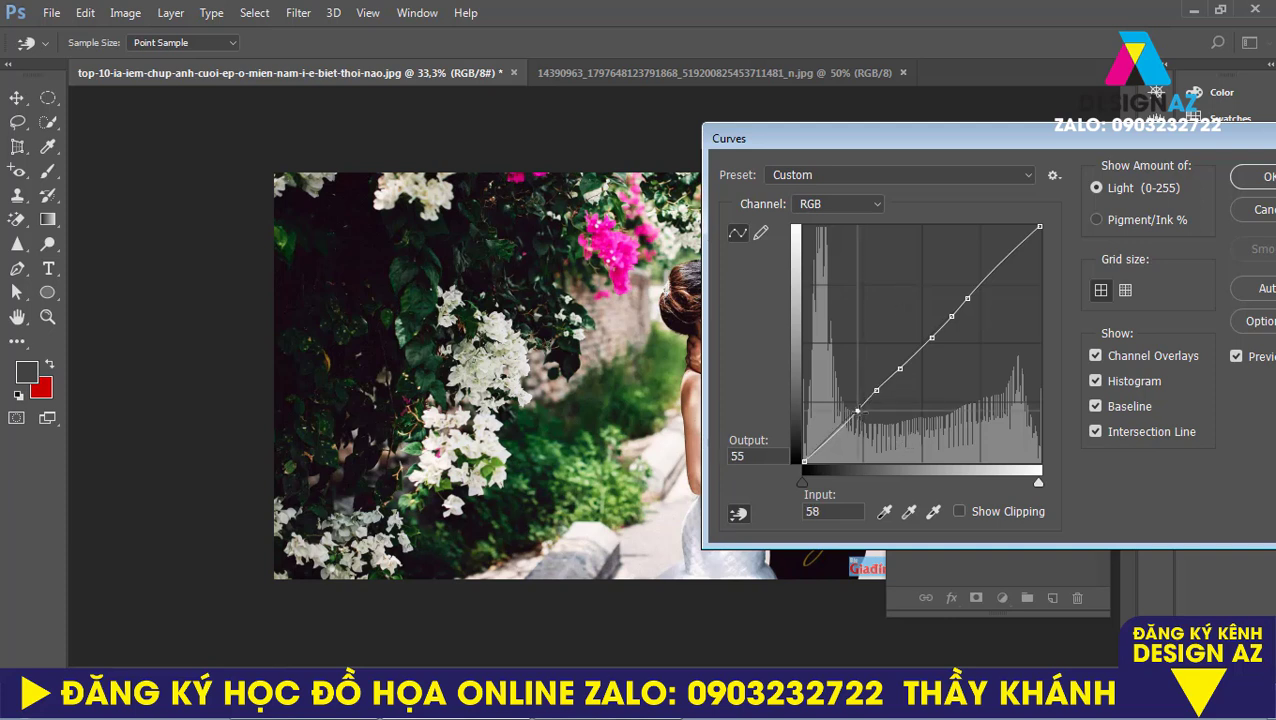
{"action": "left_click", "coordinate": [1236, 357]}
{"action": "left_click", "coordinate": [1236, 357]}
{"action": "left_click", "coordinate": [1236, 357]}
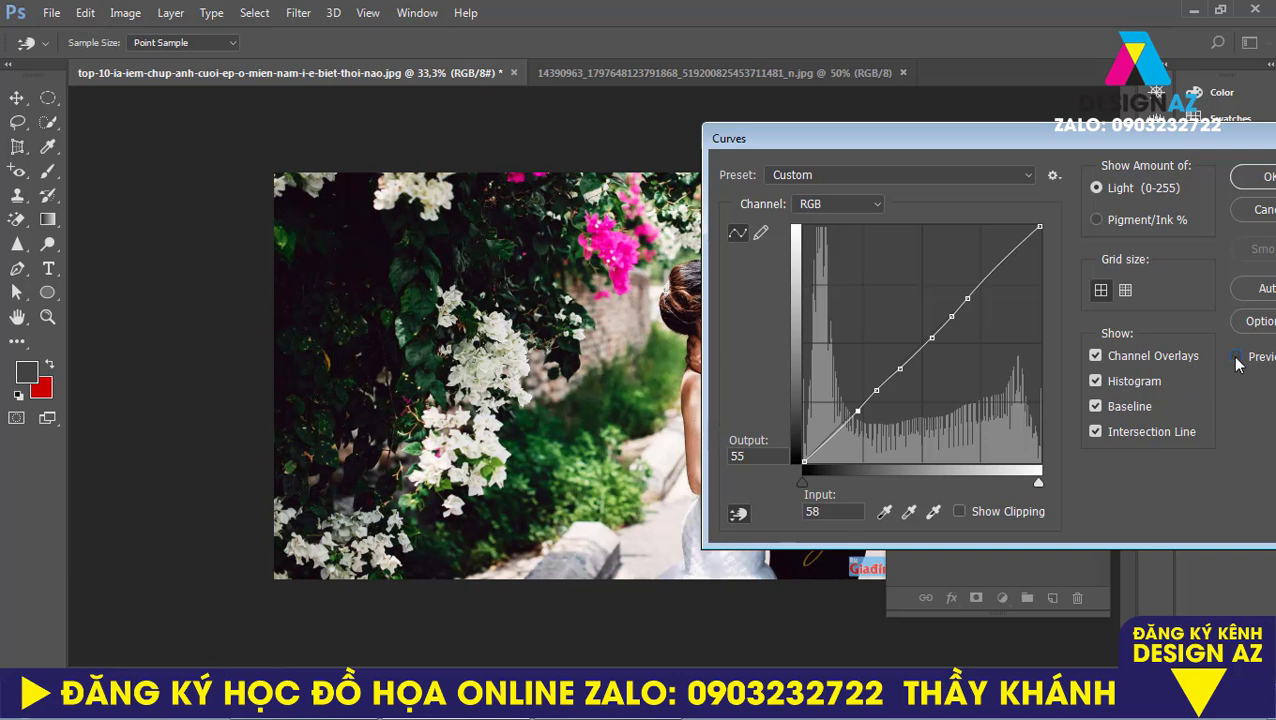
{"action": "left_click", "coordinate": [1236, 357]}
Lift the upper curve point so input 195 reads 203, compare before and after, and apply.
{"action": "left_click_drag", "start_coordinate": [840, 146], "coordinate": [113, 150]}
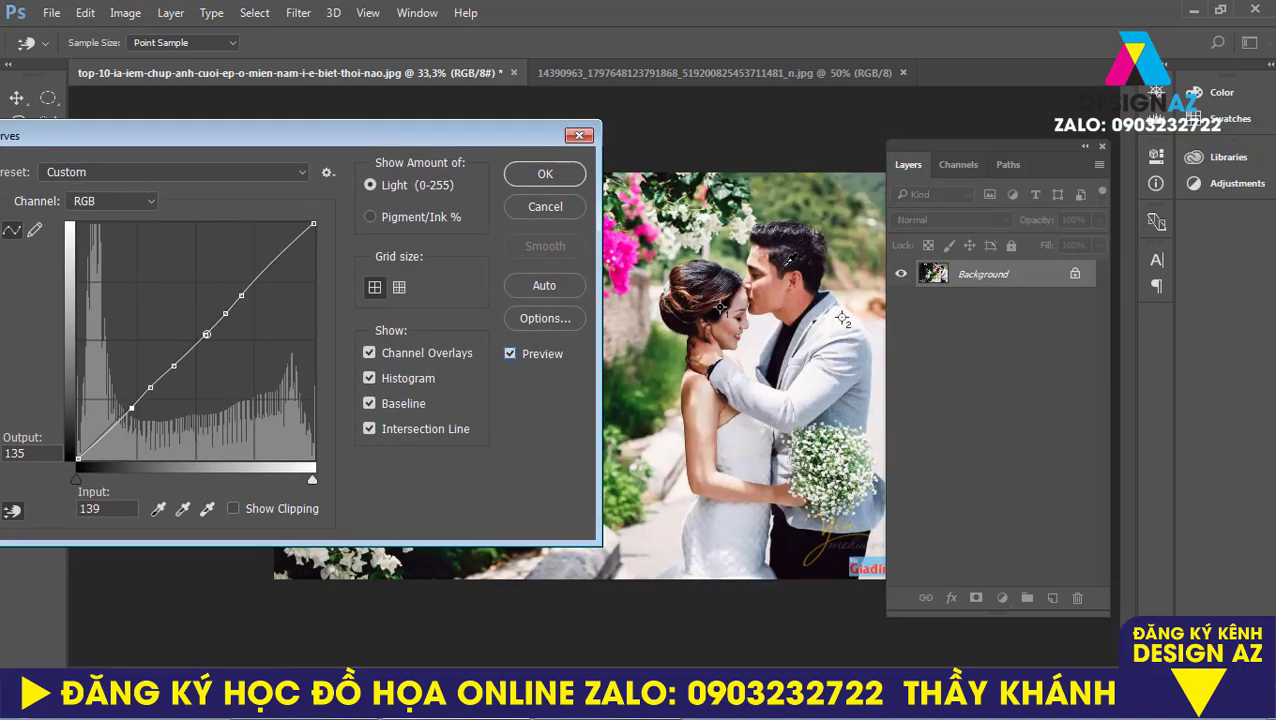
{"action": "left_click", "coordinate": [237, 296]}
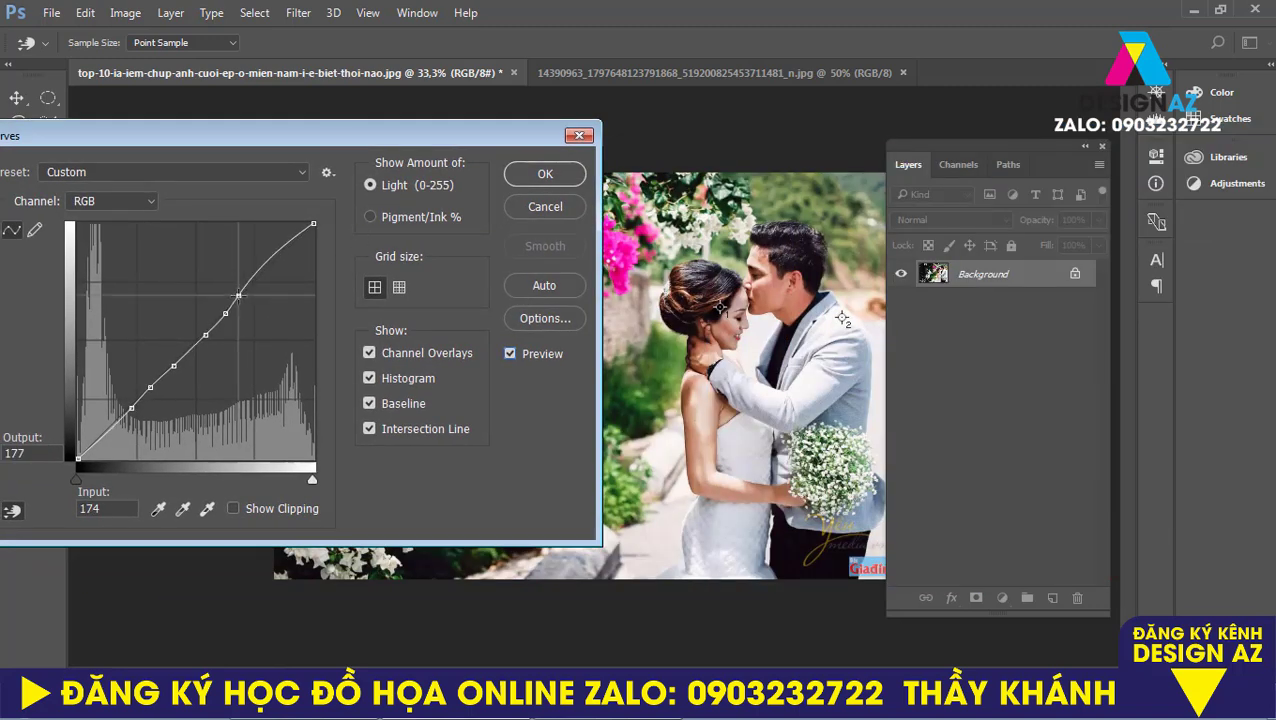
{"action": "left_click_drag", "start_coordinate": [237, 296], "coordinate": [233, 293]}
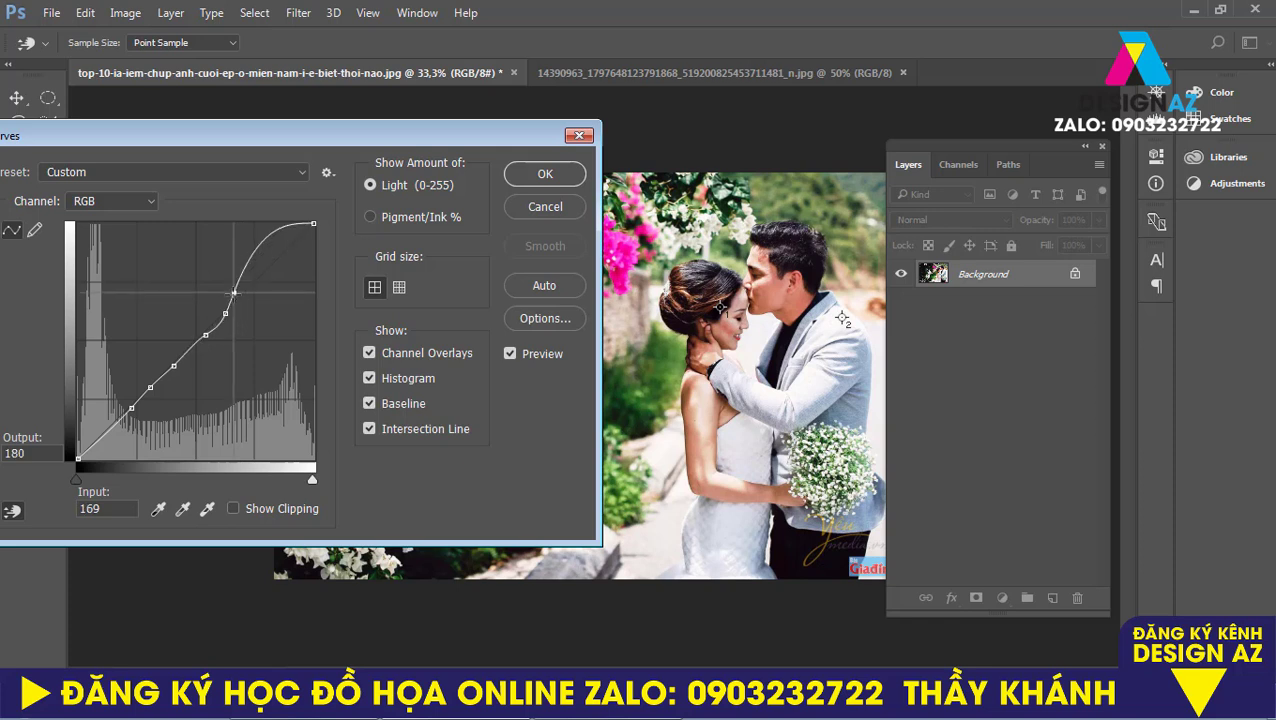
{"action": "left_click", "coordinate": [509, 353]}
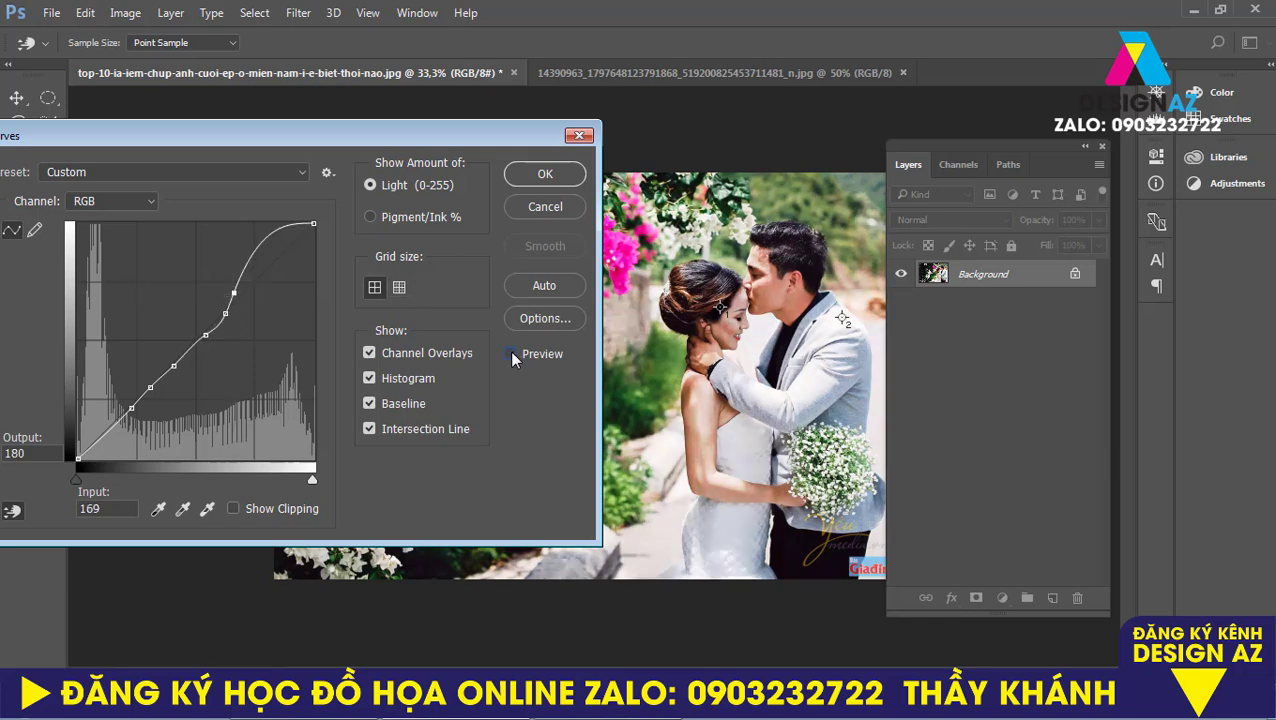
{"action": "left_click", "coordinate": [509, 353]}
{"action": "left_click_drag", "start_coordinate": [234, 293], "coordinate": [239, 294]}
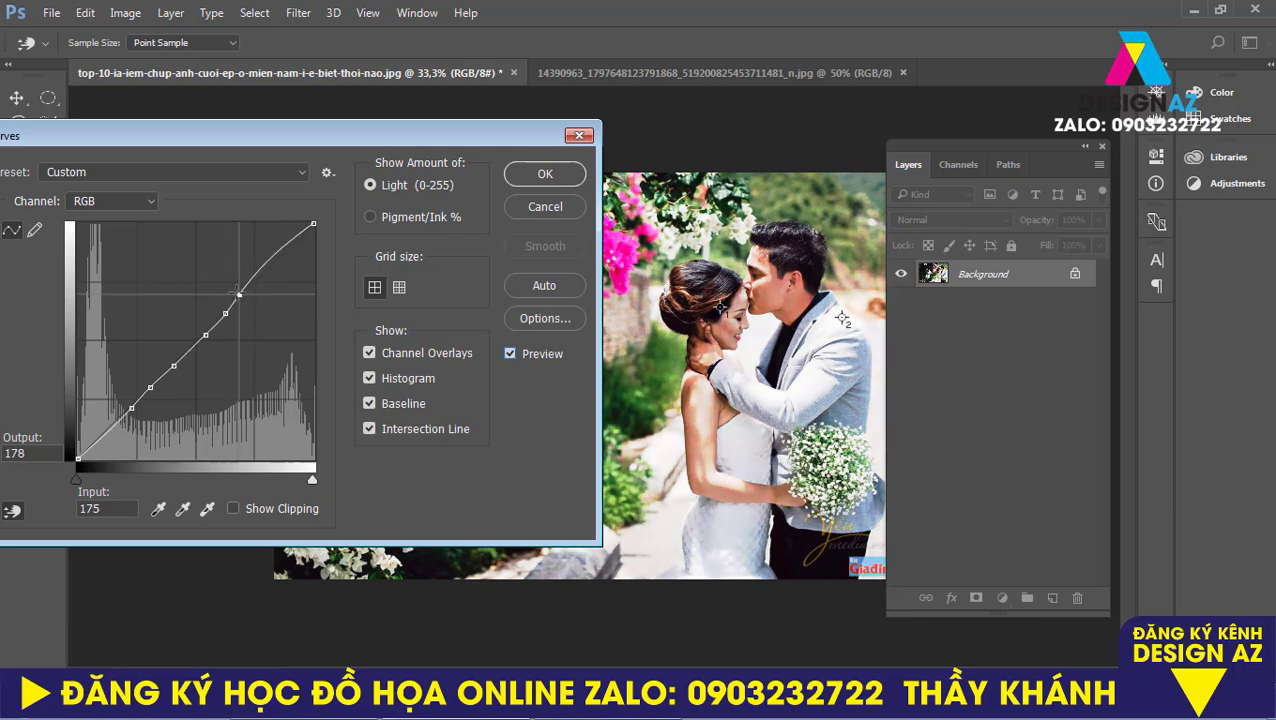
{"action": "left_click", "coordinate": [510, 355]}
{"action": "left_click", "coordinate": [510, 355]}
{"action": "left_click", "coordinate": [510, 355]}
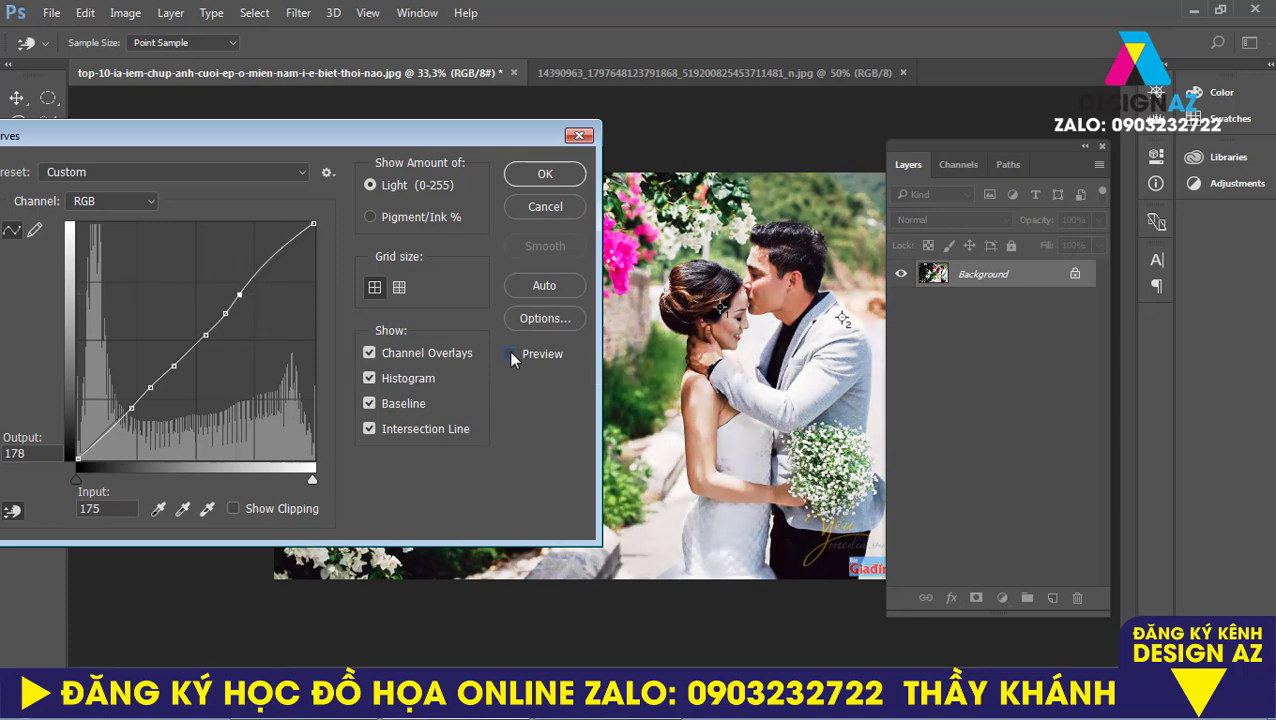
{"action": "left_click", "coordinate": [510, 355]}
{"action": "left_click", "coordinate": [510, 355]}
{"action": "left_click", "coordinate": [548, 176]}
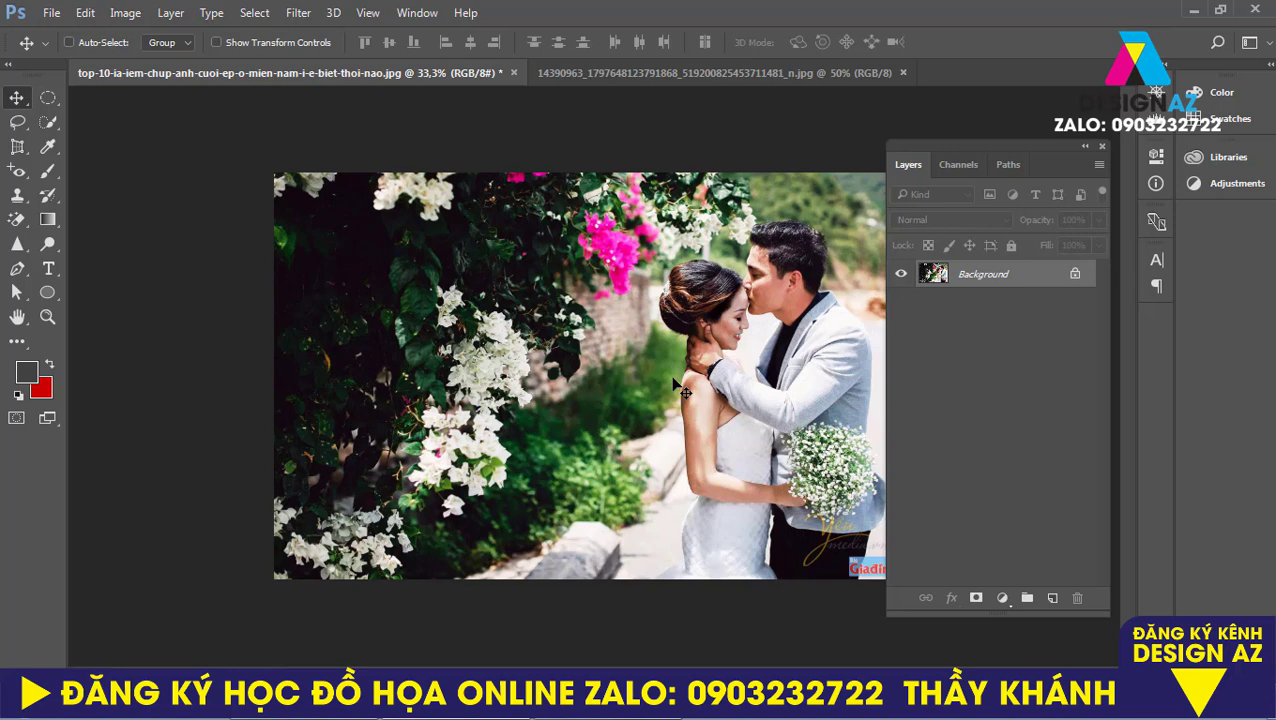
Undo the multi-point curve with Ctrl+Z and bring up the Image > Adjustments list.
{"action": "key", "text": "ctrl+z"}
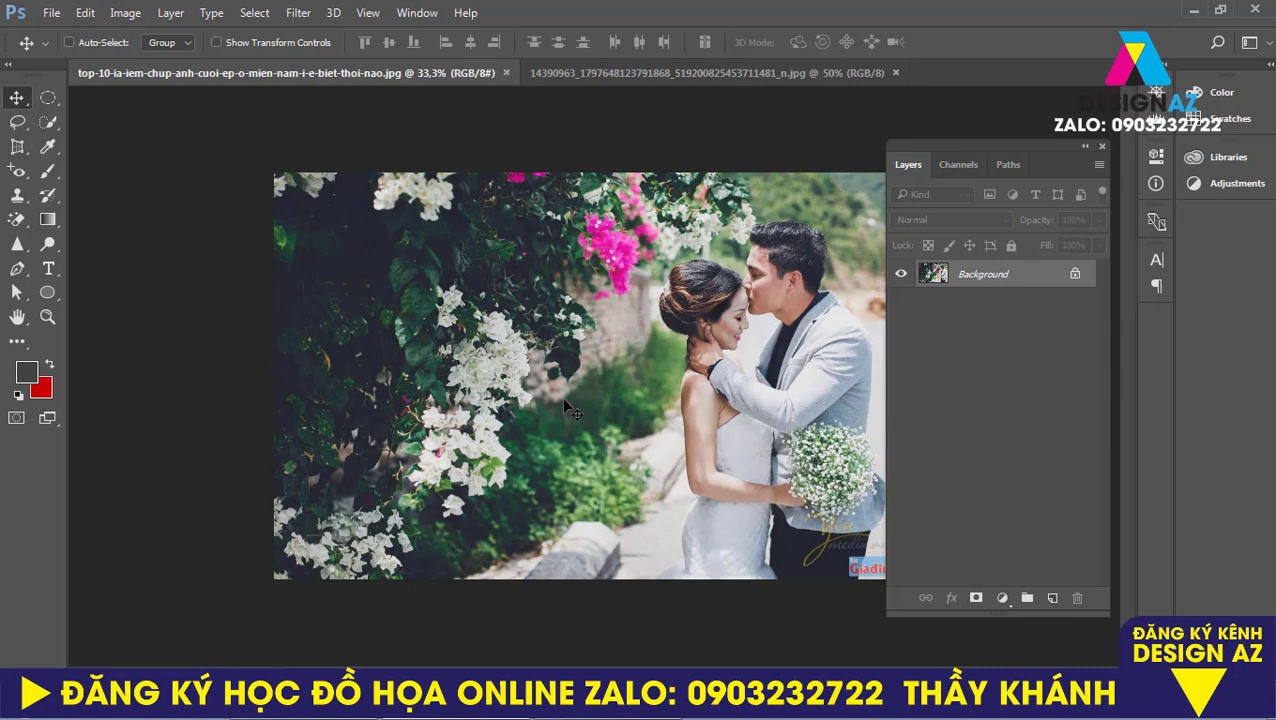
{"action": "left_click", "coordinate": [134, 16]}
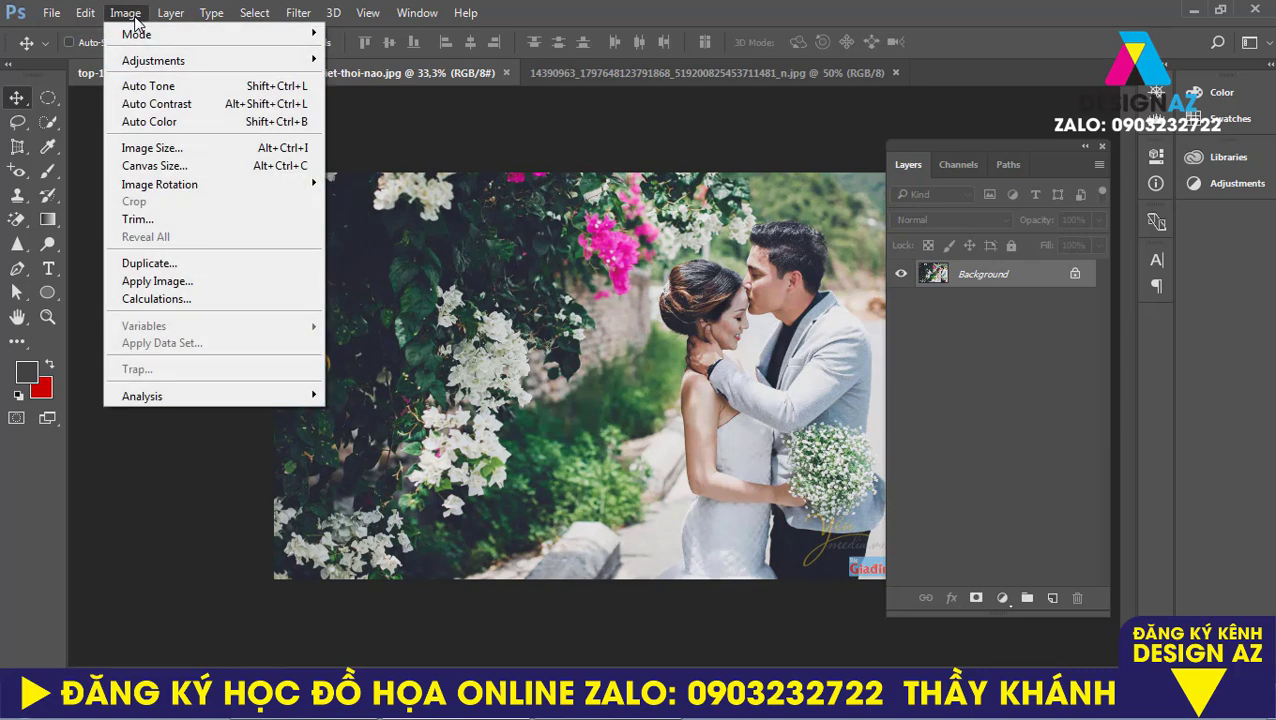
{"action": "mouse_move", "coordinate": [152, 62]}
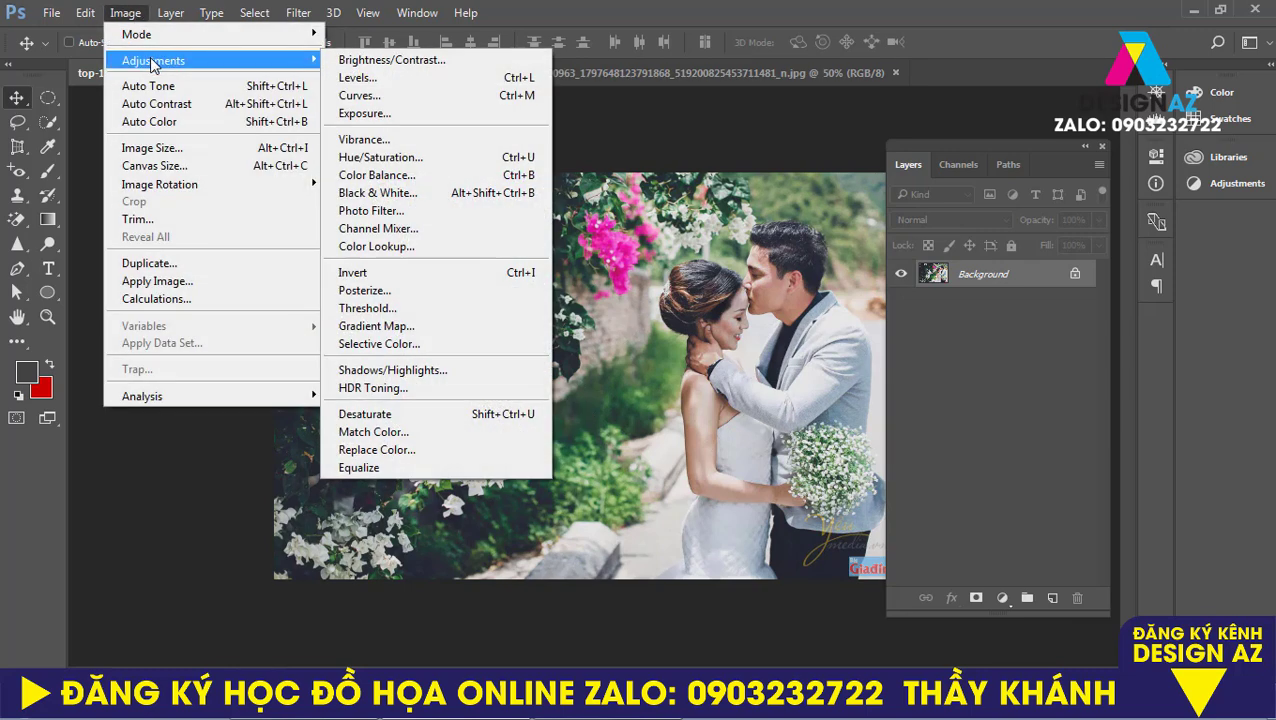
{"action": "left_click", "coordinate": [383, 62]}
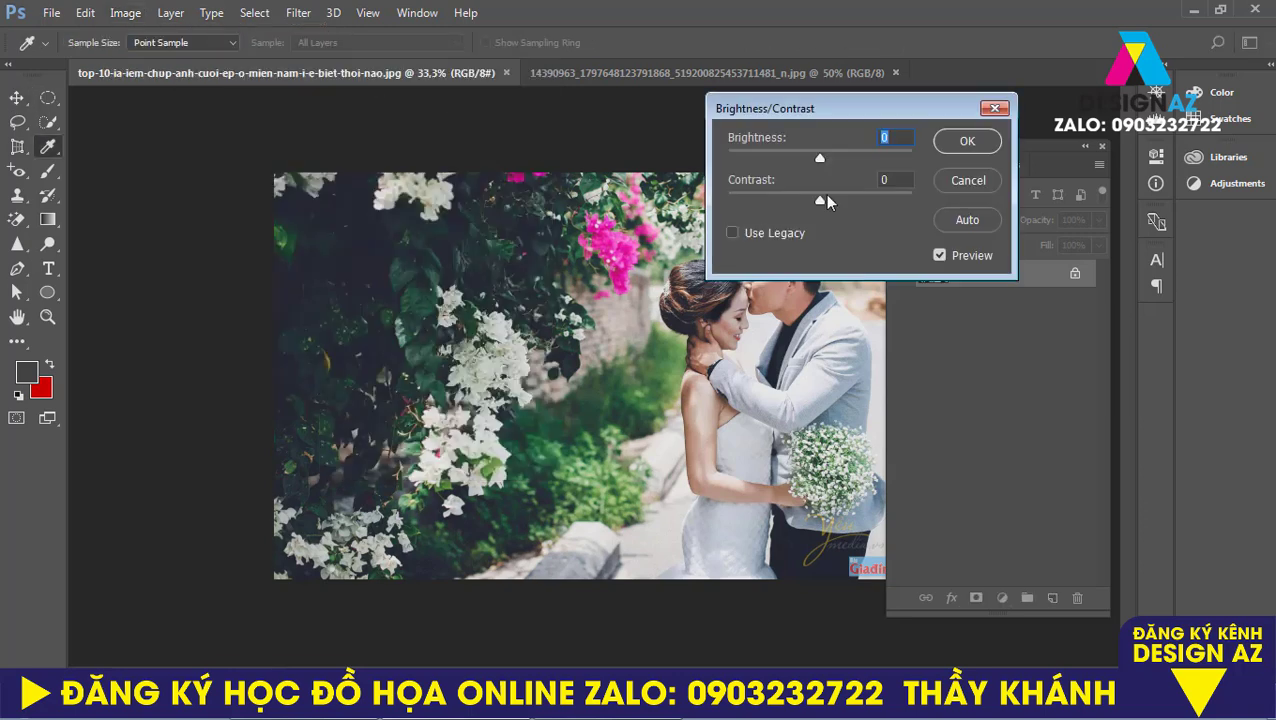
{"action": "left_click_drag", "start_coordinate": [928, 106], "coordinate": [322, 147]}
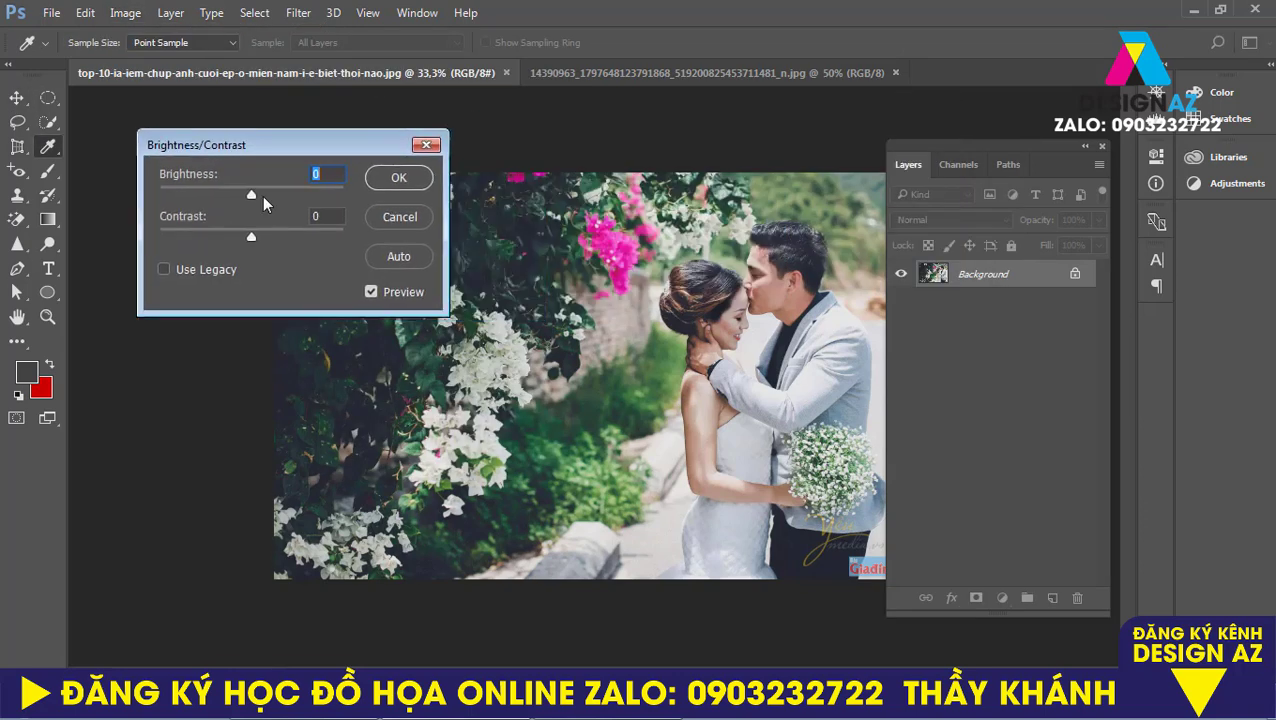
{"action": "left_click_drag", "start_coordinate": [252, 193], "coordinate": [268, 196]}
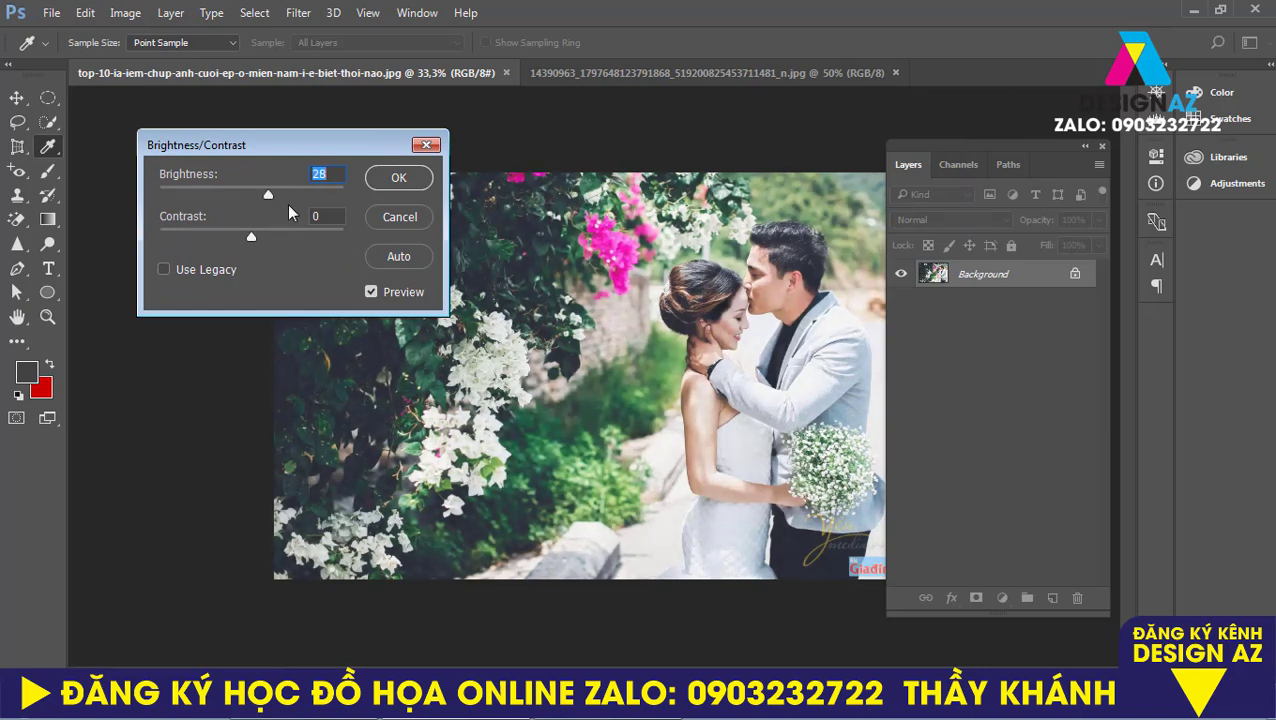
{"action": "left_click_drag", "start_coordinate": [270, 196], "coordinate": [62, 190]}
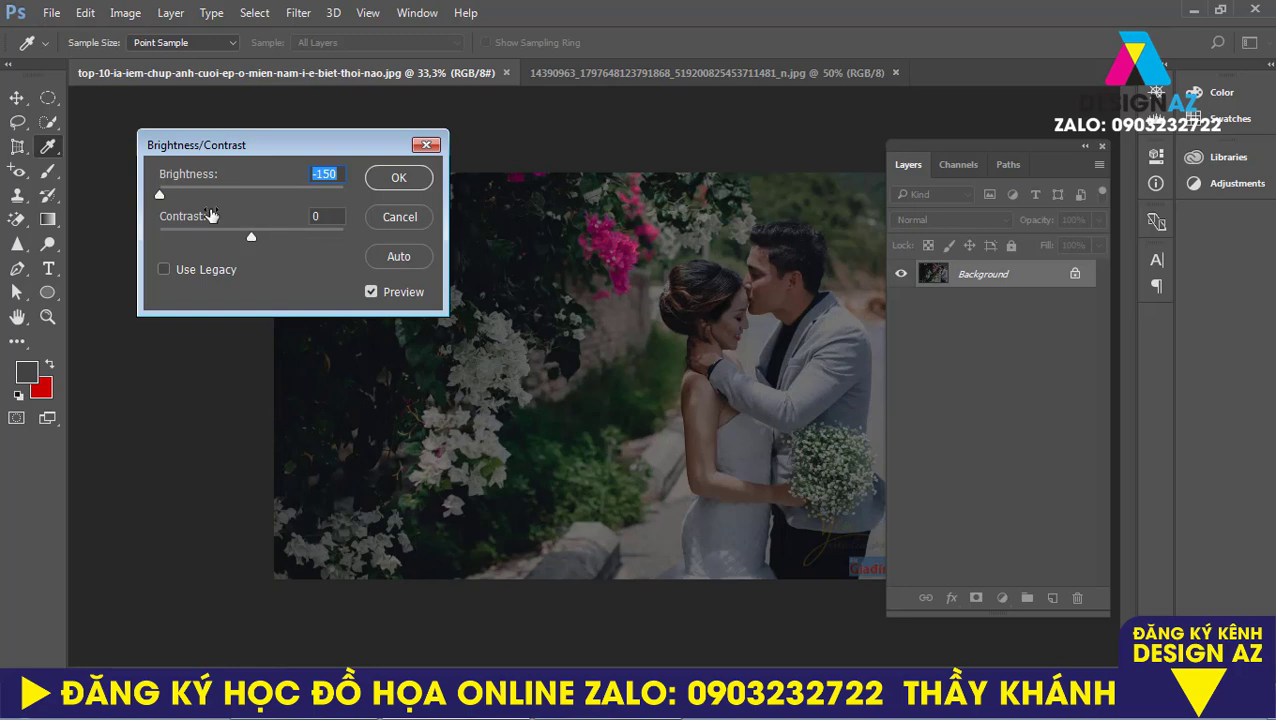
{"action": "left_click_drag", "start_coordinate": [162, 194], "coordinate": [262, 194]}
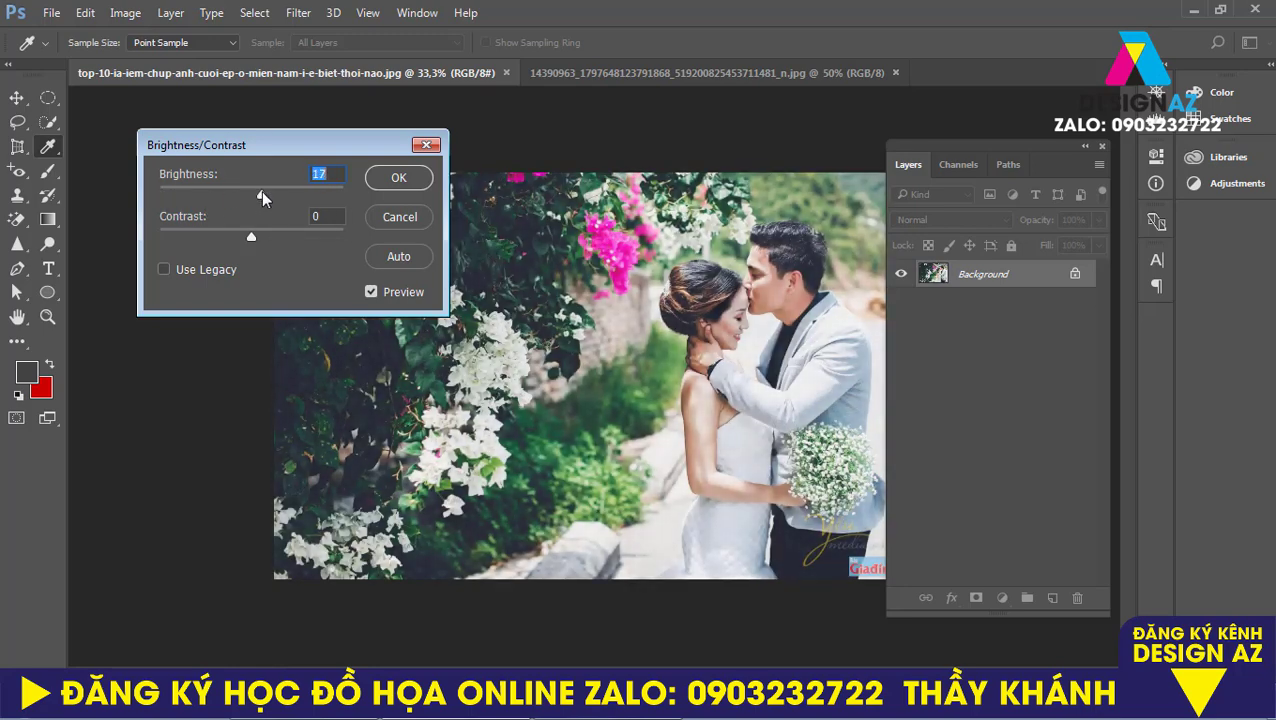
{"action": "mouse_move", "coordinate": [251, 238]}
{"action": "left_mouse_down"}
{"action": "mouse_move", "coordinate": [397, 232]}
{"action": "mouse_move", "coordinate": [105, 229]}
{"action": "mouse_move", "coordinate": [343, 236]}
{"action": "mouse_move", "coordinate": [268, 244]}
{"action": "left_mouse_up"}
{"action": "left_click", "coordinate": [426, 145]}
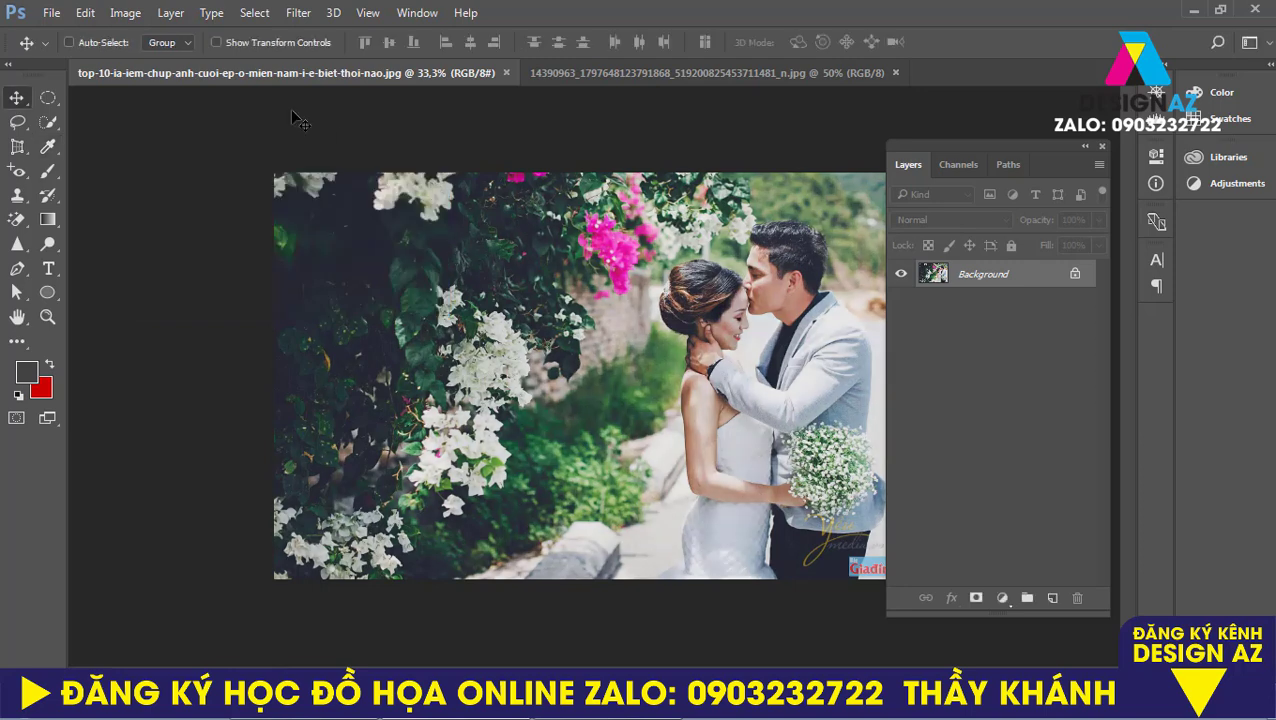
{"action": "left_click", "coordinate": [125, 13]}
{"action": "mouse_move", "coordinate": [152, 62]}
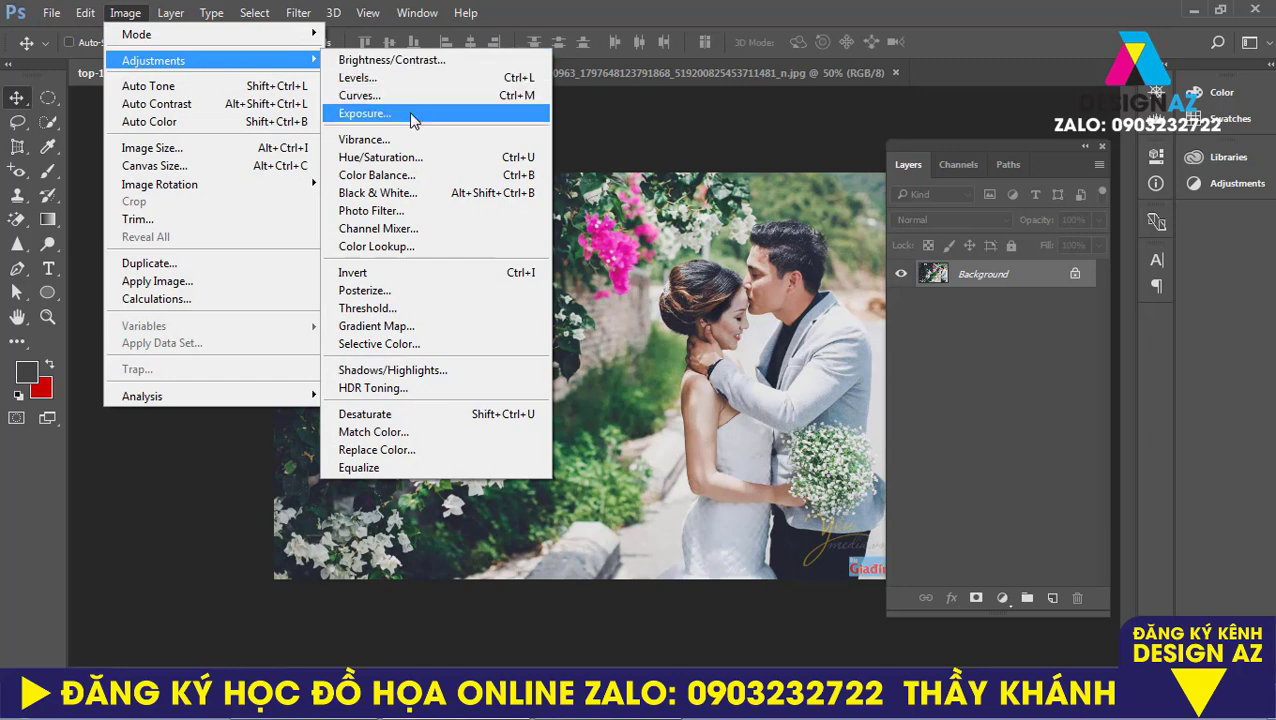
{"action": "left_click", "coordinate": [365, 113]}
{"action": "left_click_drag", "start_coordinate": [834, 147], "coordinate": [298, 168]}
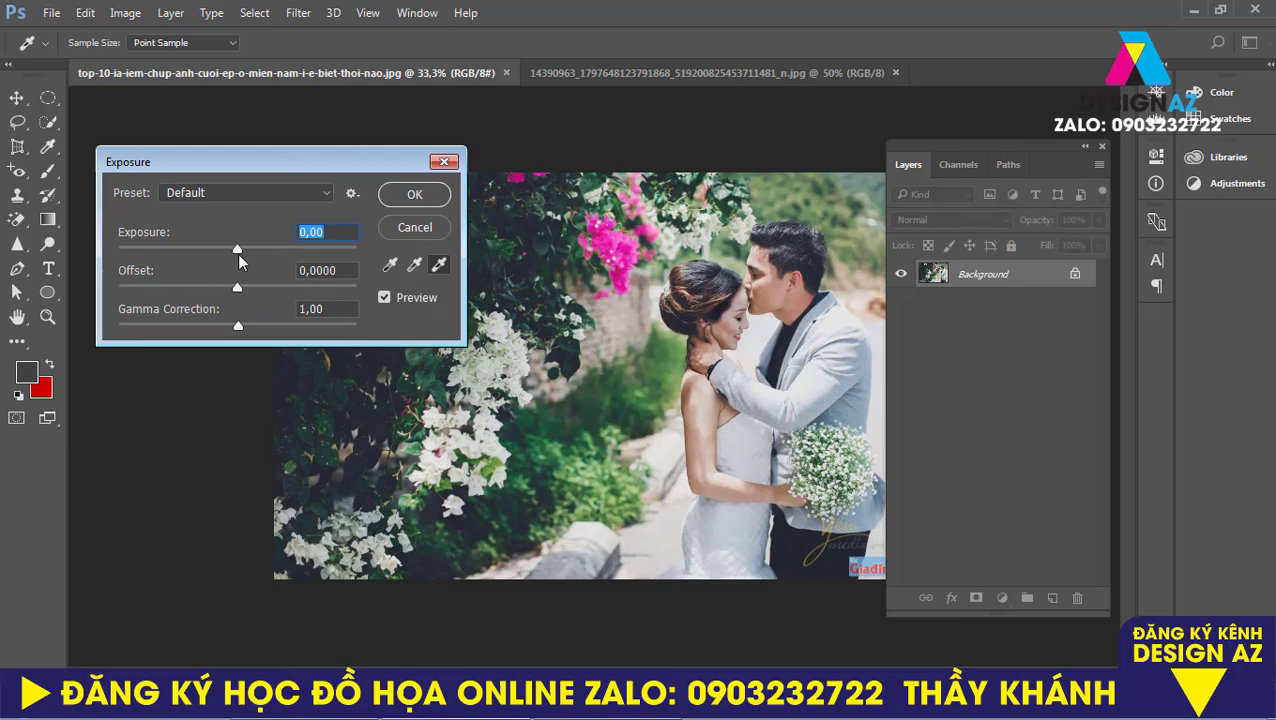
{"action": "left_click_drag", "start_coordinate": [236, 249], "coordinate": [213, 251]}
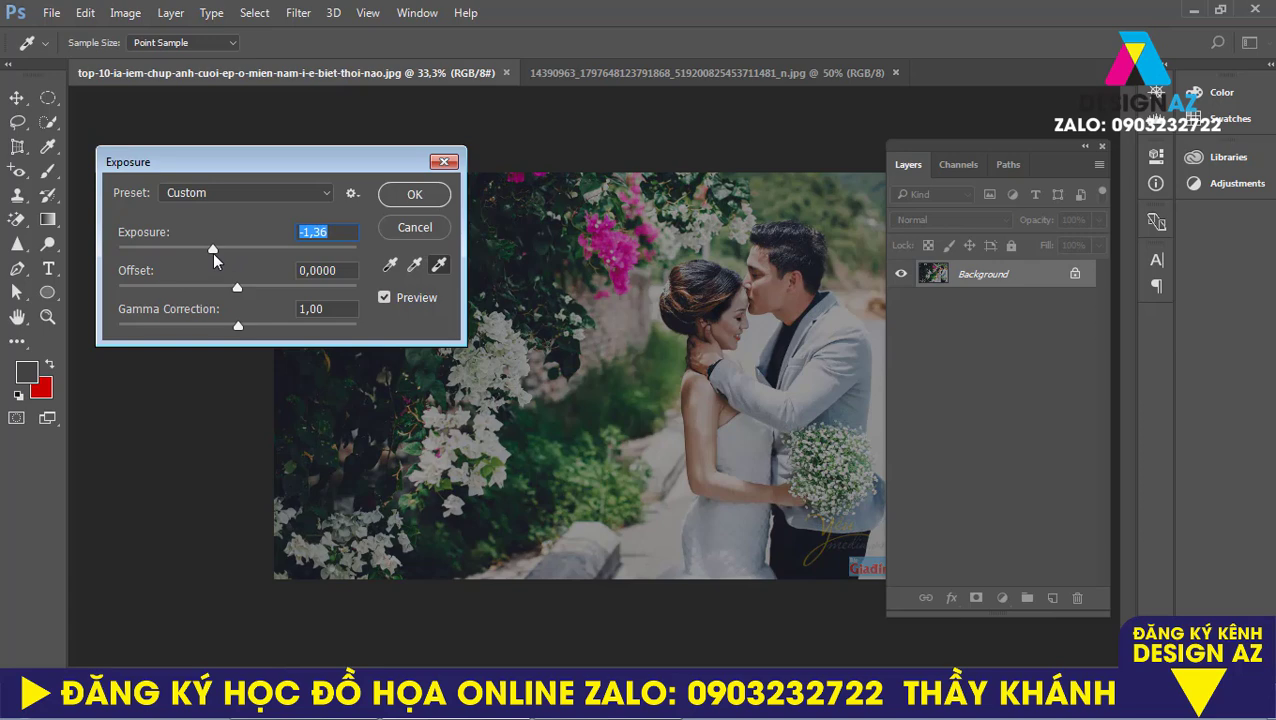
{"action": "left_click_drag", "start_coordinate": [210, 253], "coordinate": [249, 250]}
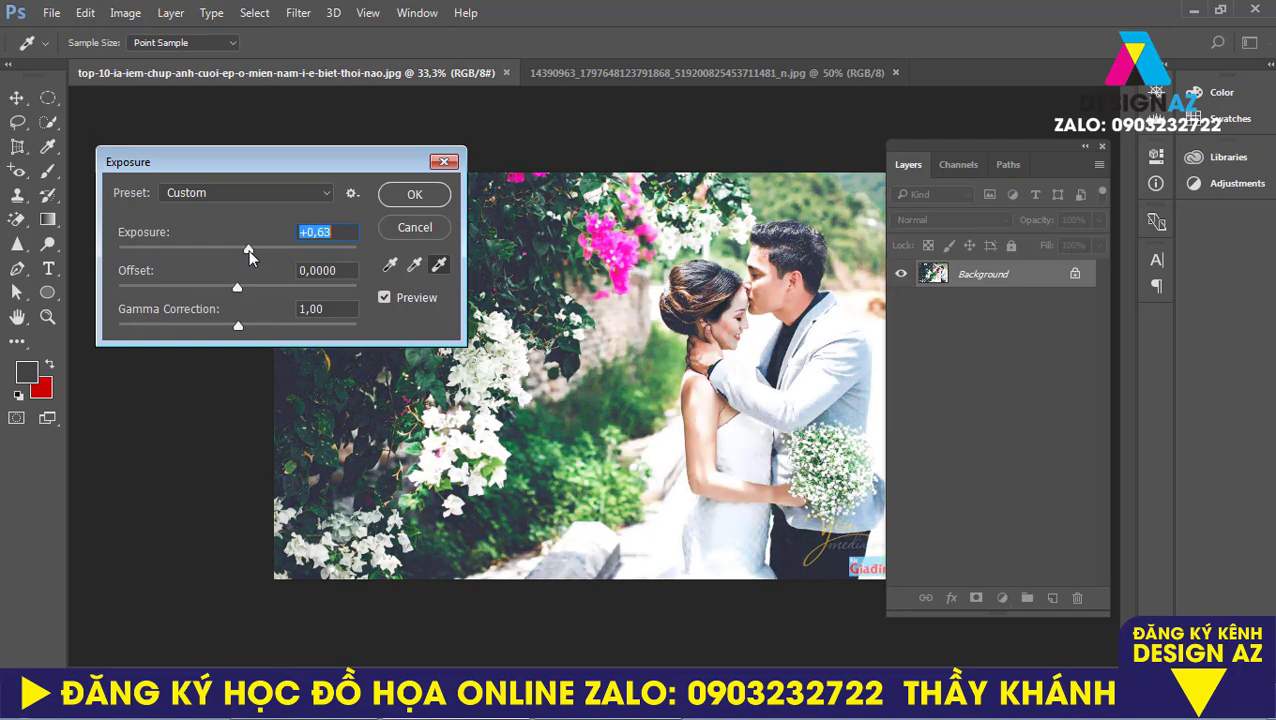
{"action": "left_click", "coordinate": [444, 162]}
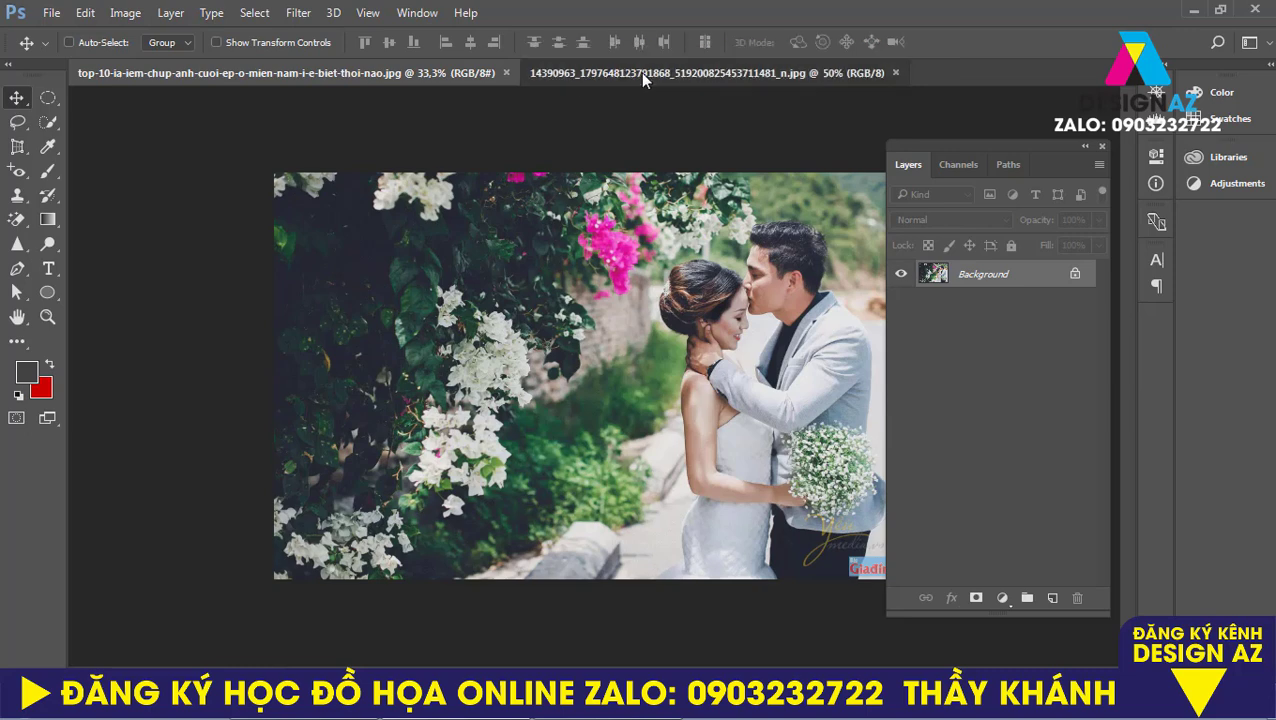
Open ch8_newvignette from E:\PHOTOSHOP\Sửa ảnh as a new document.
{"action": "left_click", "coordinate": [668, 74]}
{"action": "left_click", "coordinate": [420, 74]}
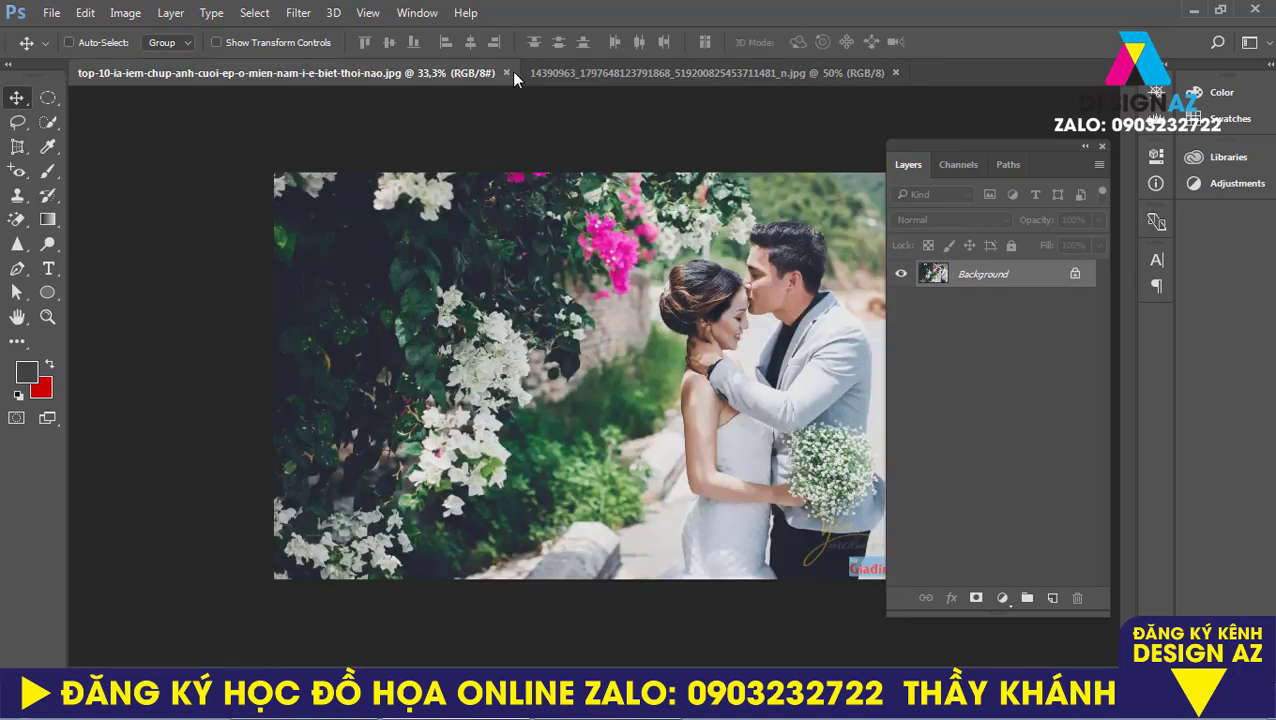
{"action": "key", "text": "ctrl+o"}
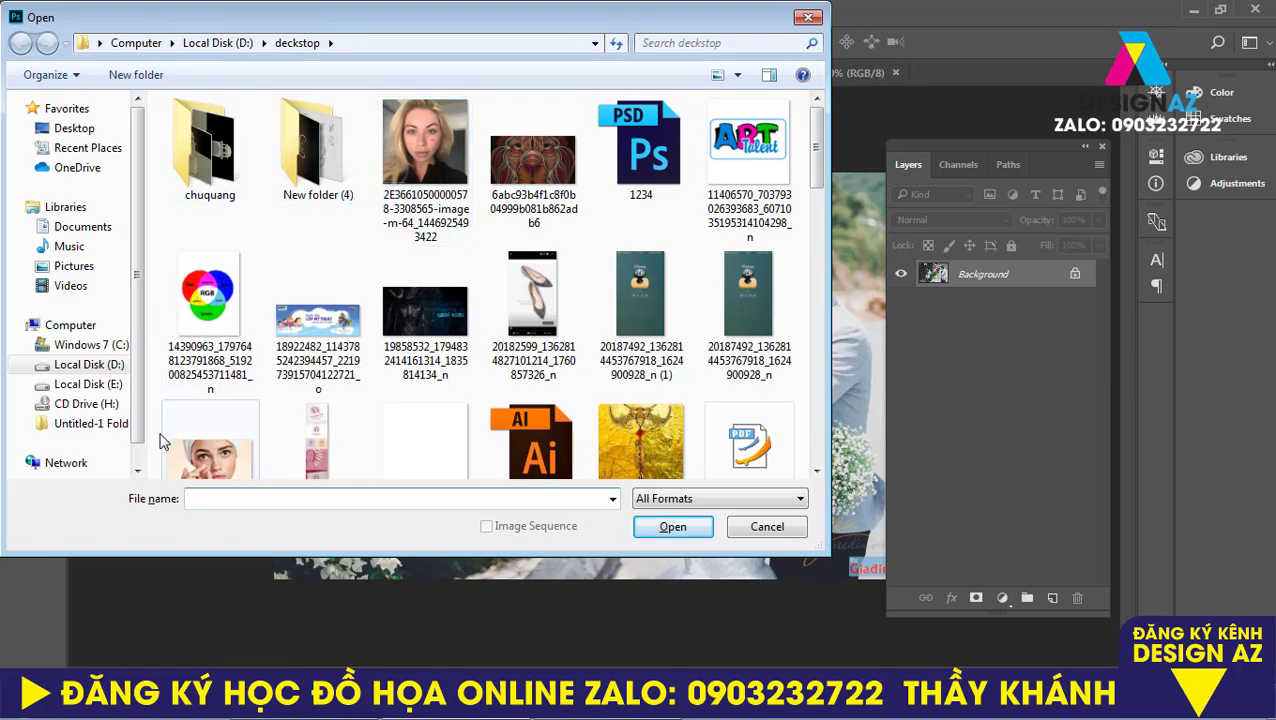
{"action": "left_click", "coordinate": [113, 390]}
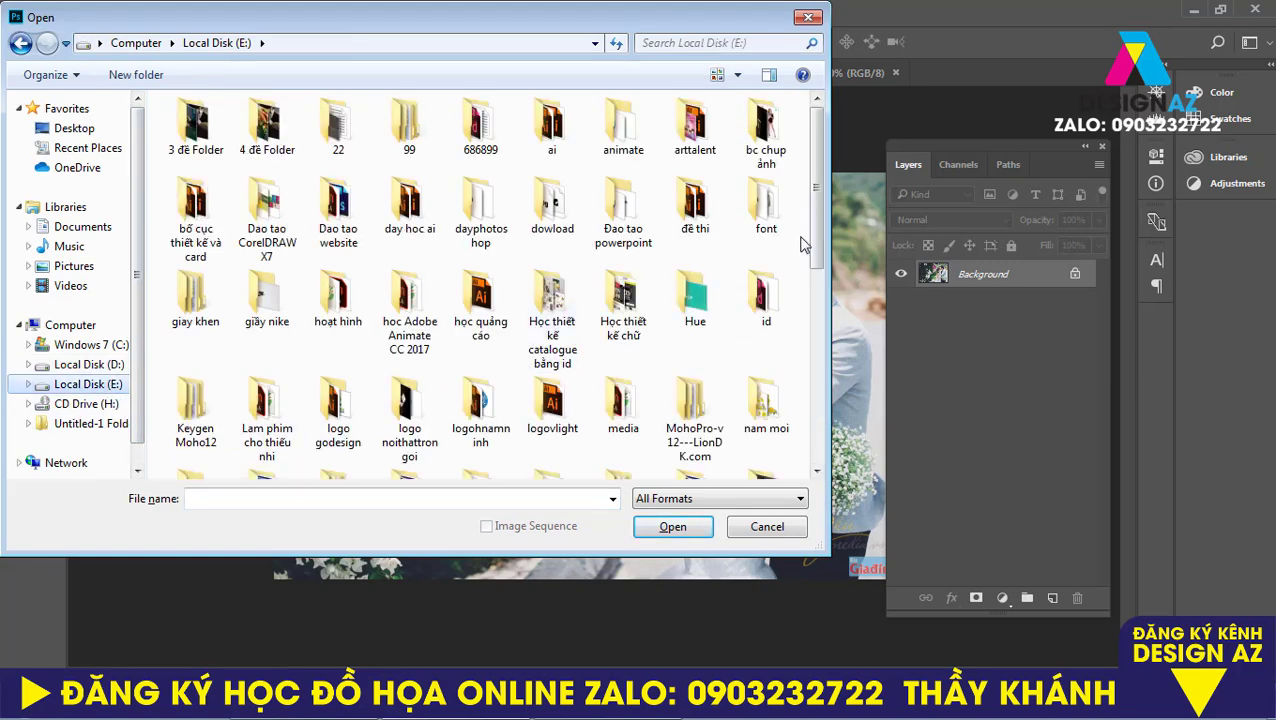
{"action": "left_click_drag", "start_coordinate": [818, 224], "coordinate": [815, 356]}
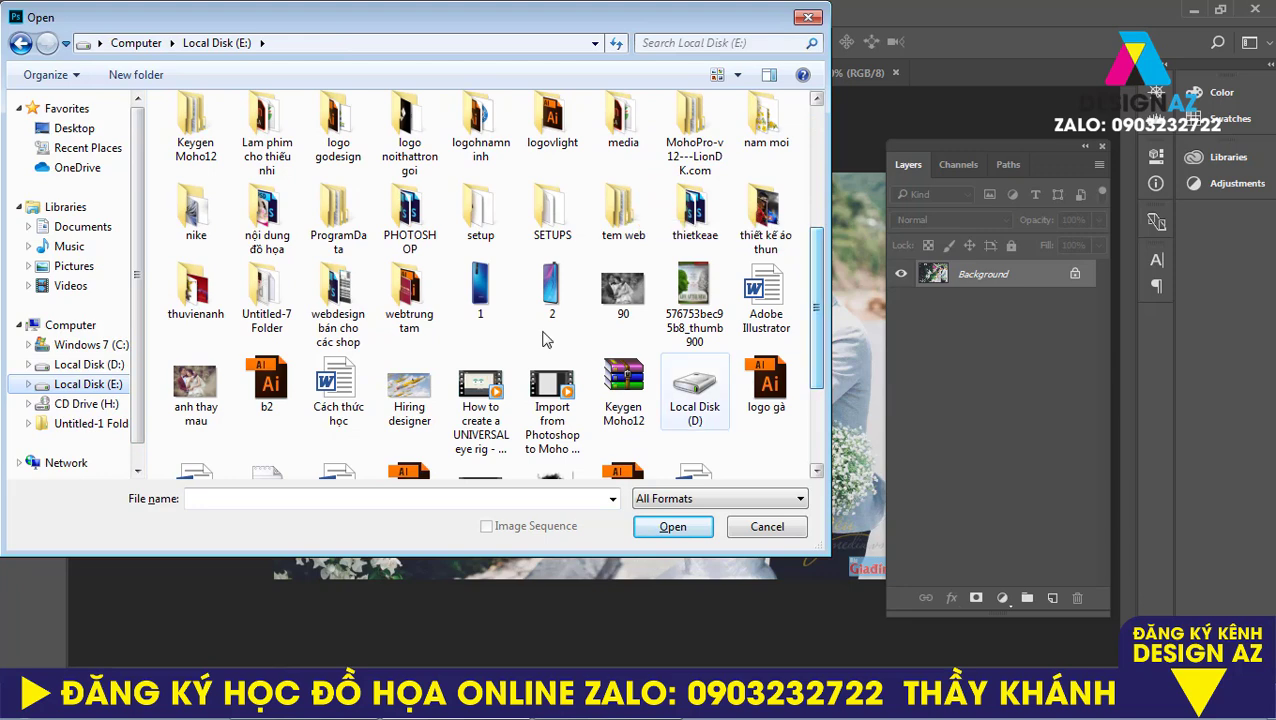
{"action": "double_click", "coordinate": [410, 215]}
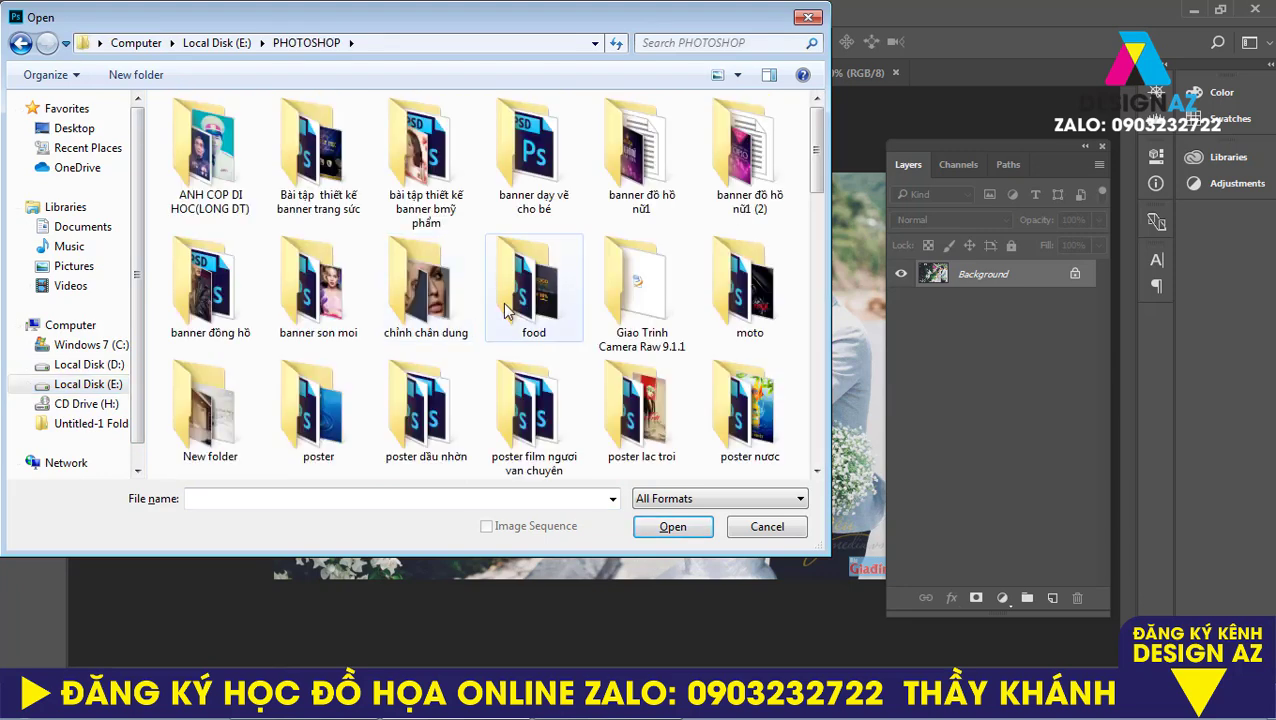
{"action": "scroll", "coordinate": [822, 175], "scroll_direction": "down", "scroll_amount": 5}
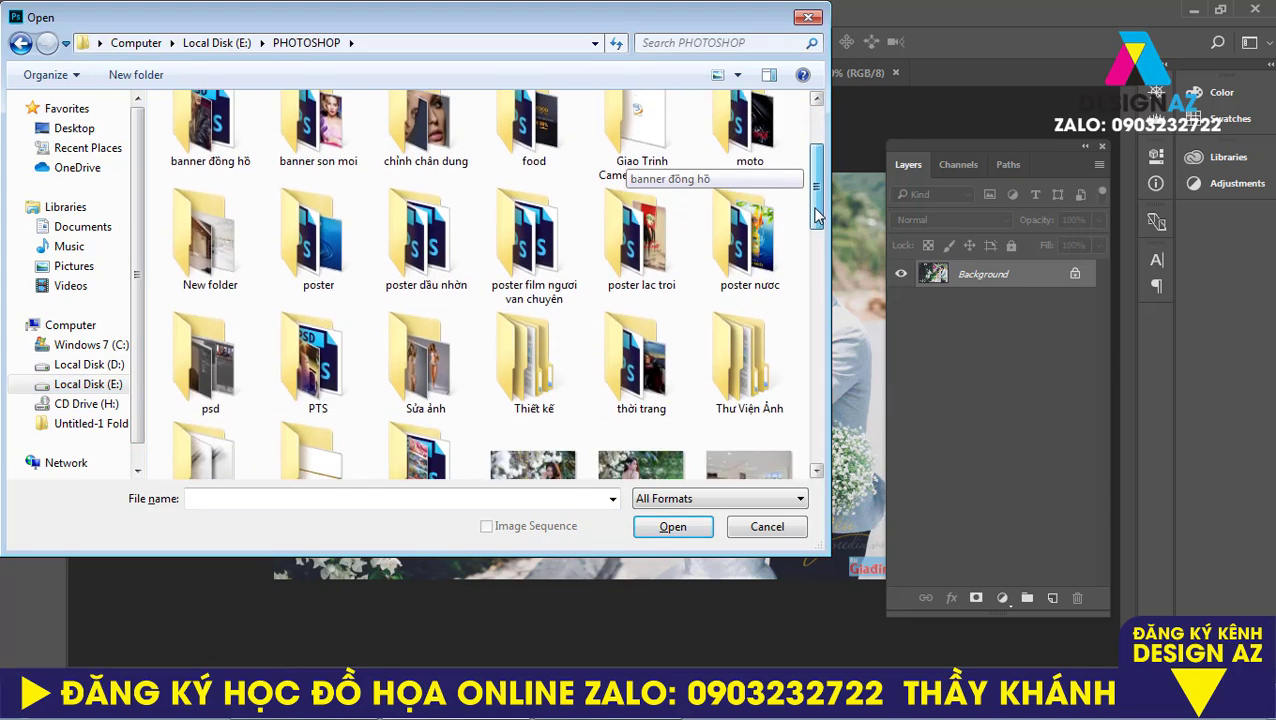
{"action": "double_click", "coordinate": [435, 322]}
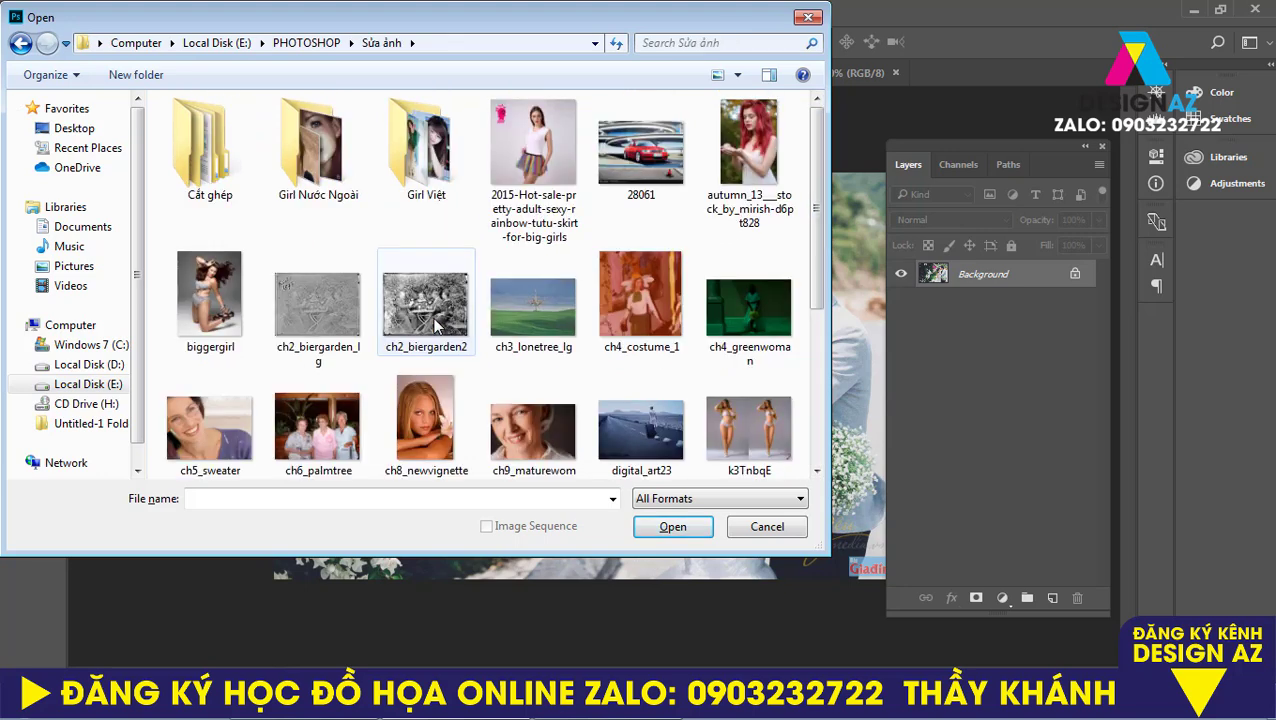
{"action": "left_click", "coordinate": [426, 418]}
{"action": "left_click", "coordinate": [672, 527]}
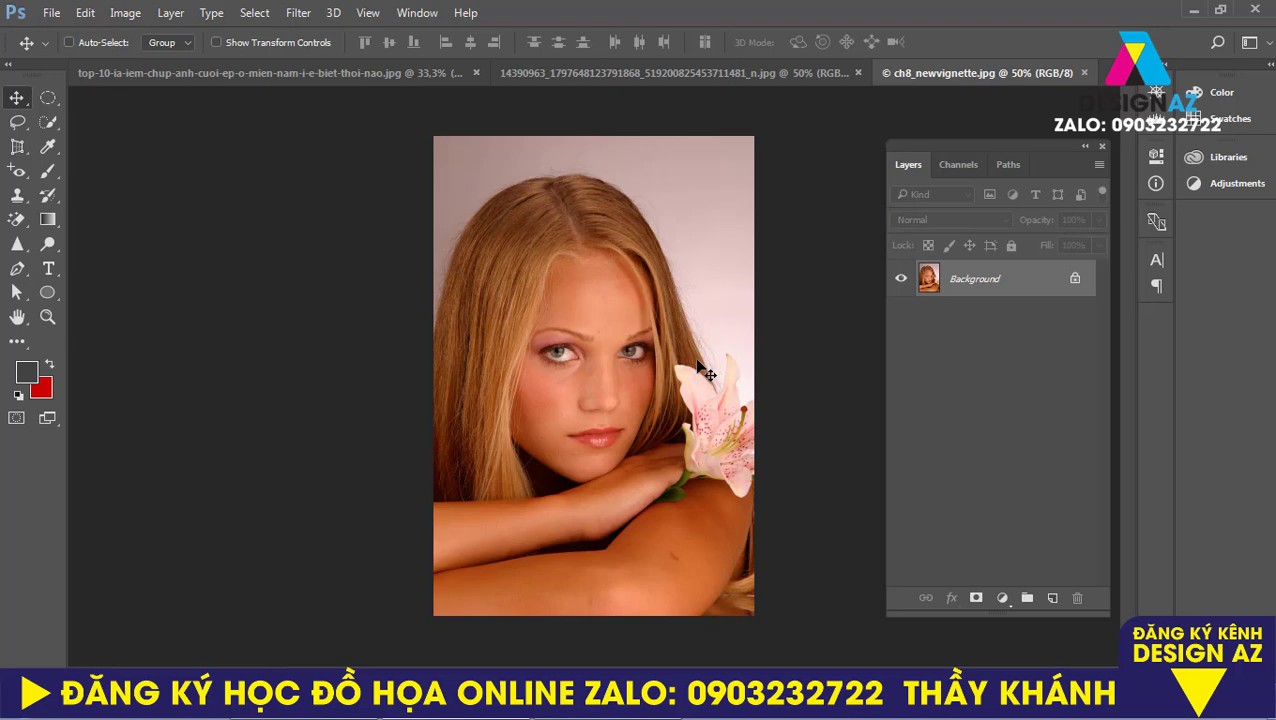
{"action": "left_click", "coordinate": [118, 15]}
{"action": "mouse_move", "coordinate": [143, 62]}
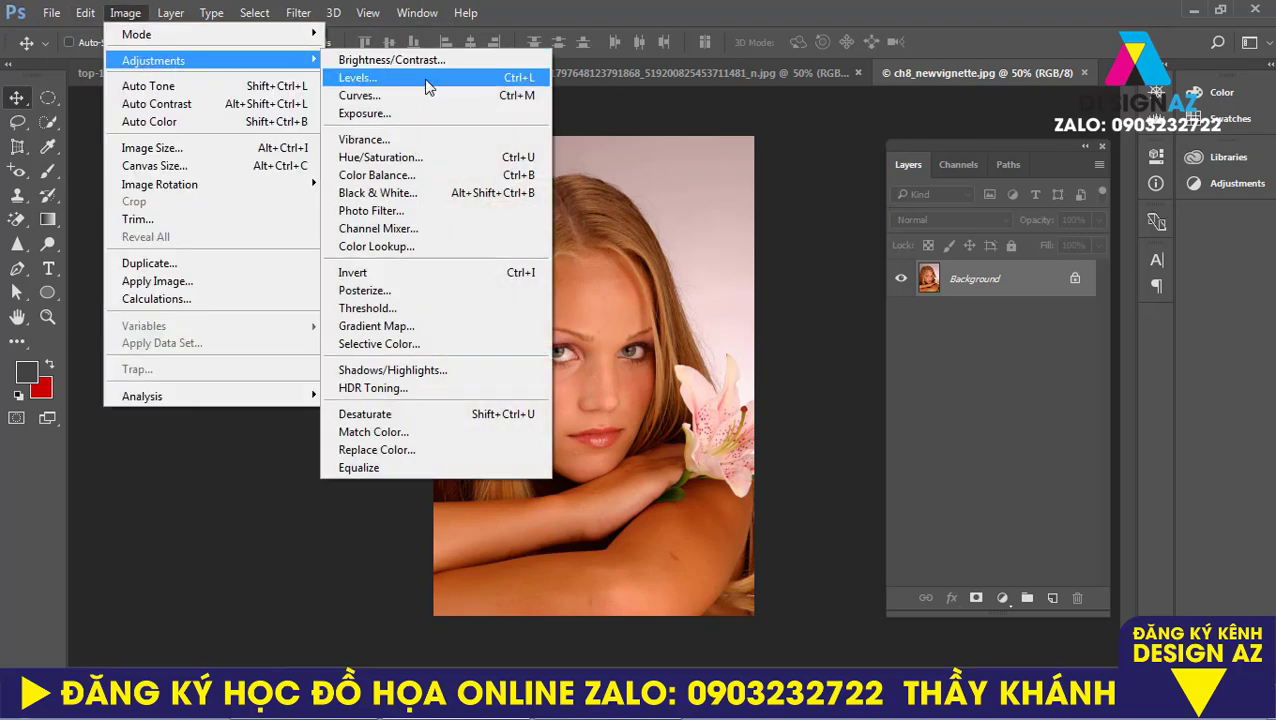
{"action": "left_click", "coordinate": [430, 80]}
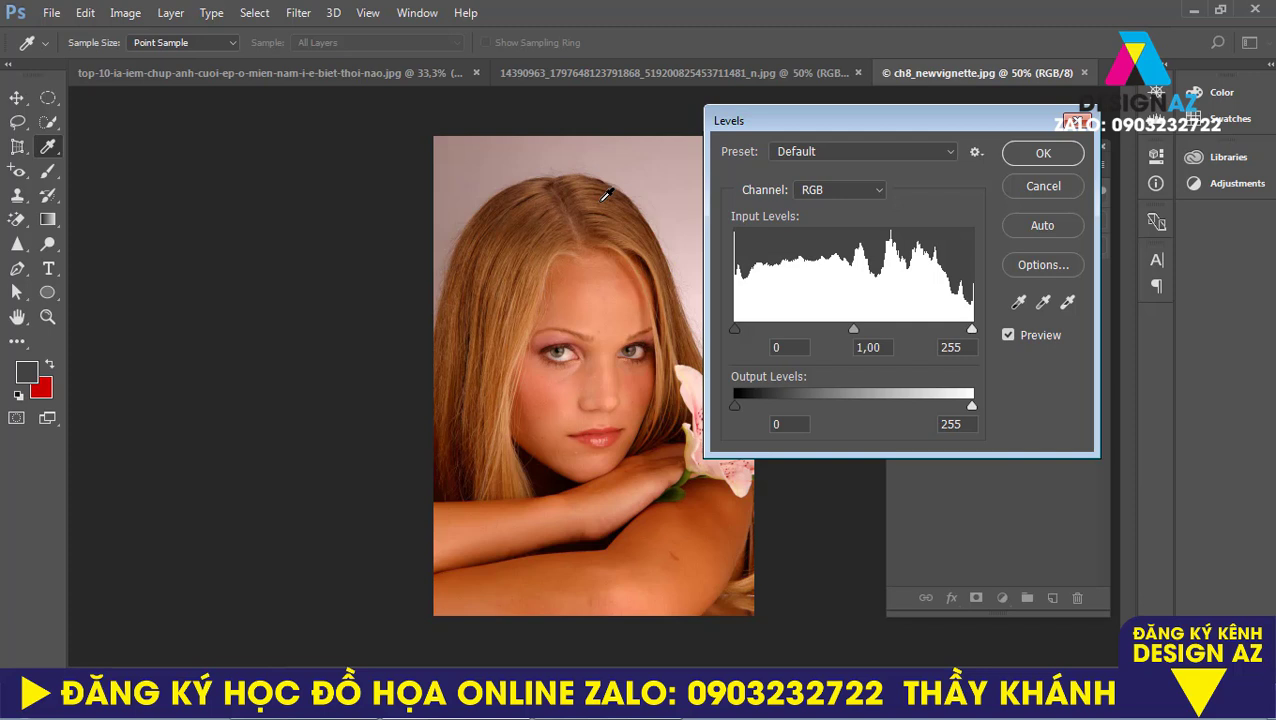
{"action": "left_click", "coordinate": [1075, 121]}
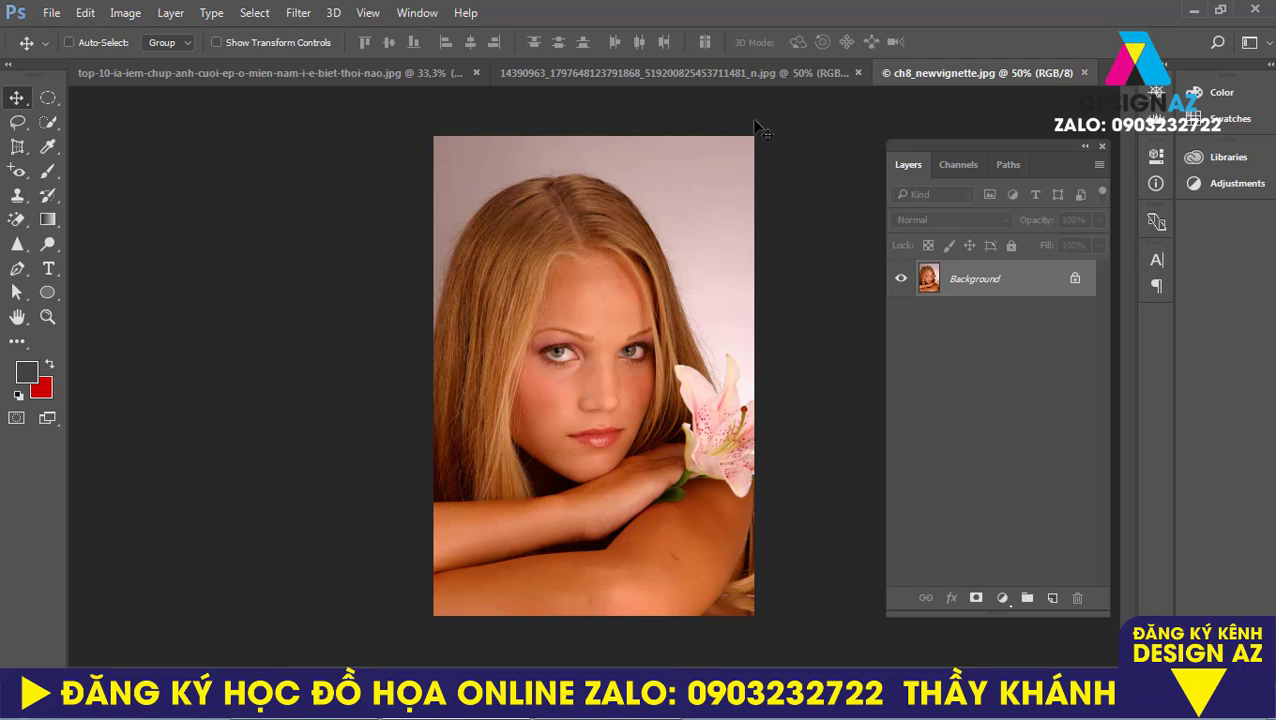
View the RGB diagram and ch8_newvignette tabs, then return to the wedding photo tab.
{"action": "left_click", "coordinate": [748, 76]}
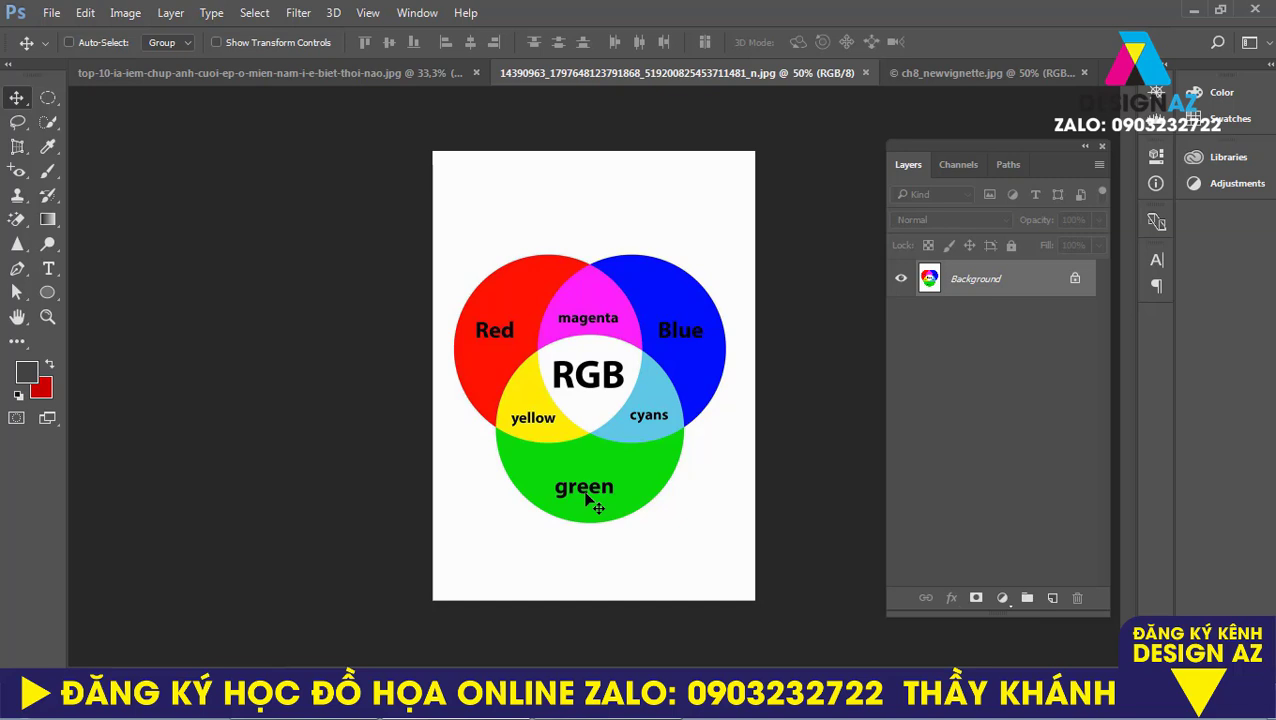
{"action": "left_click", "coordinate": [912, 75]}
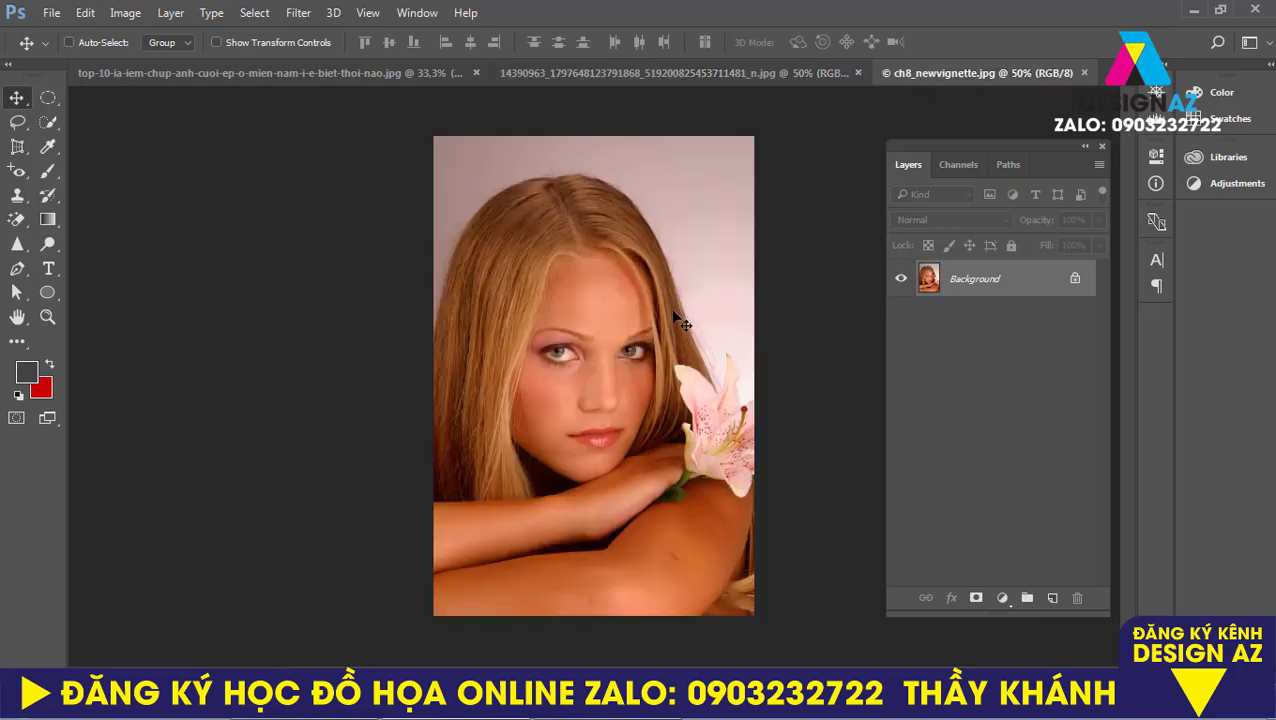
{"action": "left_click", "coordinate": [354, 76]}
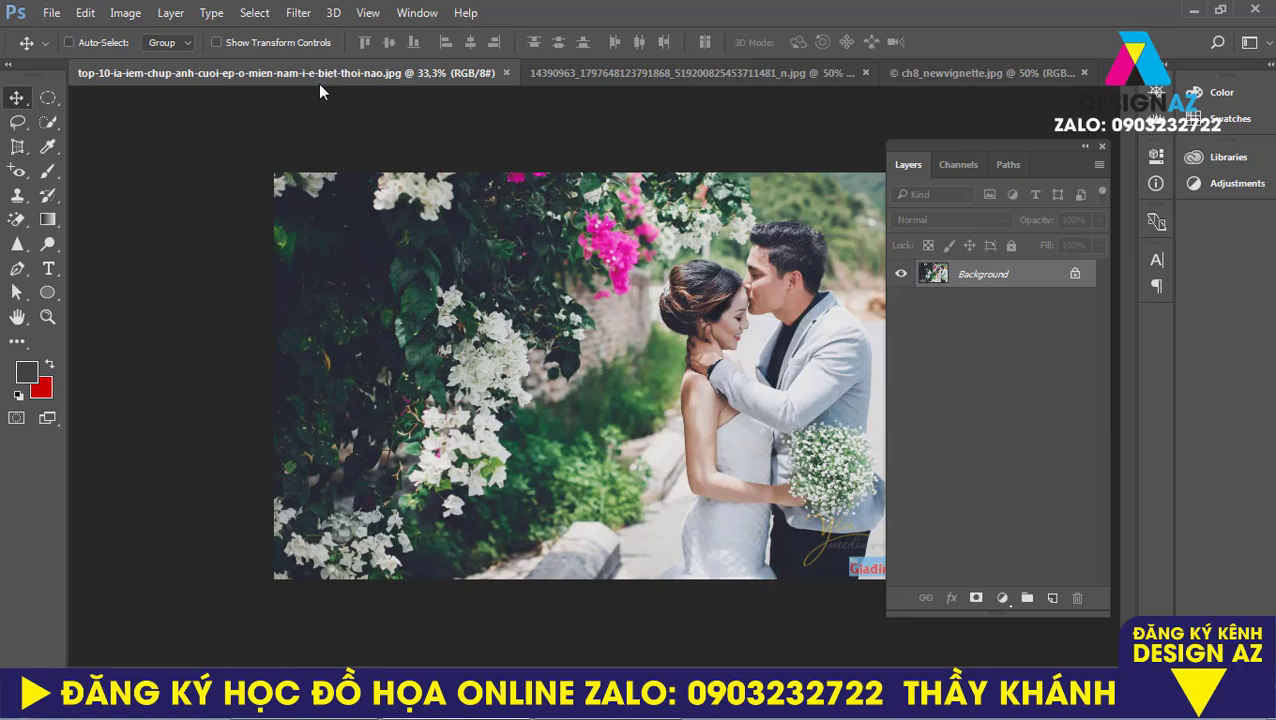
Open Levels on the wedding photo and select the Red channel.
{"action": "left_click", "coordinate": [125, 12]}
{"action": "mouse_move", "coordinate": [163, 62]}
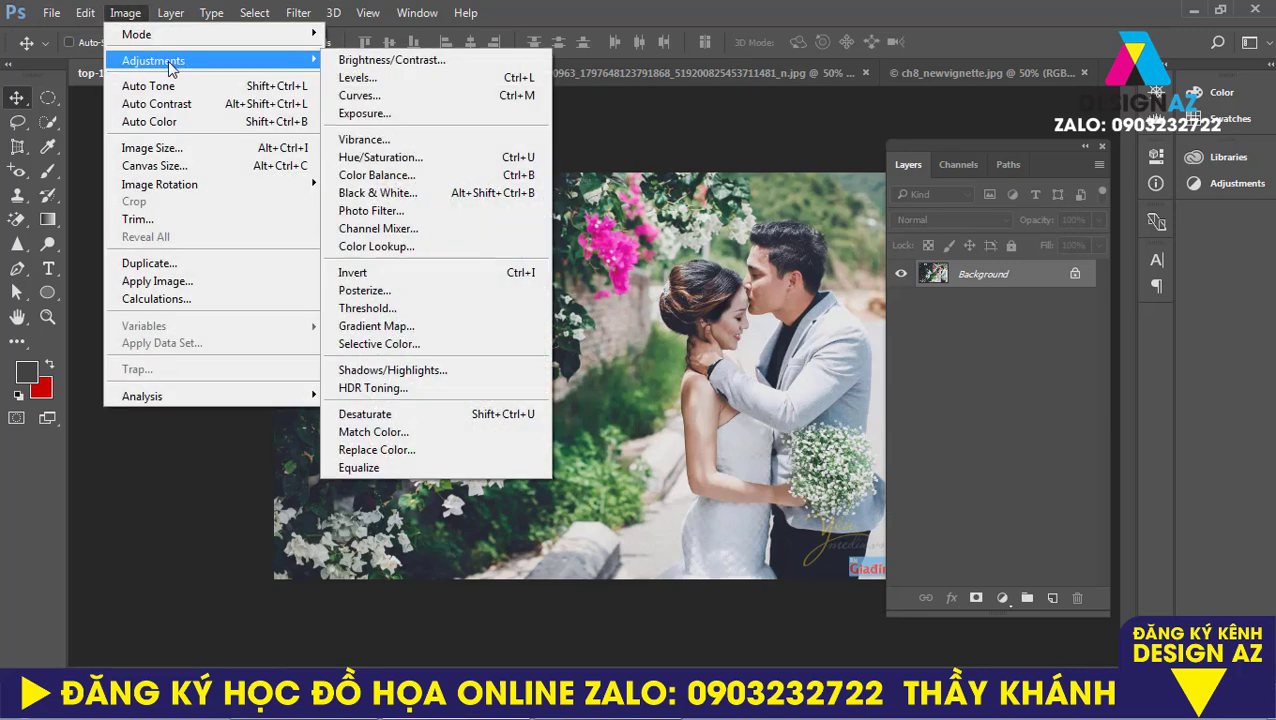
{"action": "left_click", "coordinate": [443, 82]}
{"action": "left_click_drag", "start_coordinate": [921, 129], "coordinate": [1009, 122]}
{"action": "left_click", "coordinate": [966, 184]}
{"action": "left_click", "coordinate": [944, 215]}
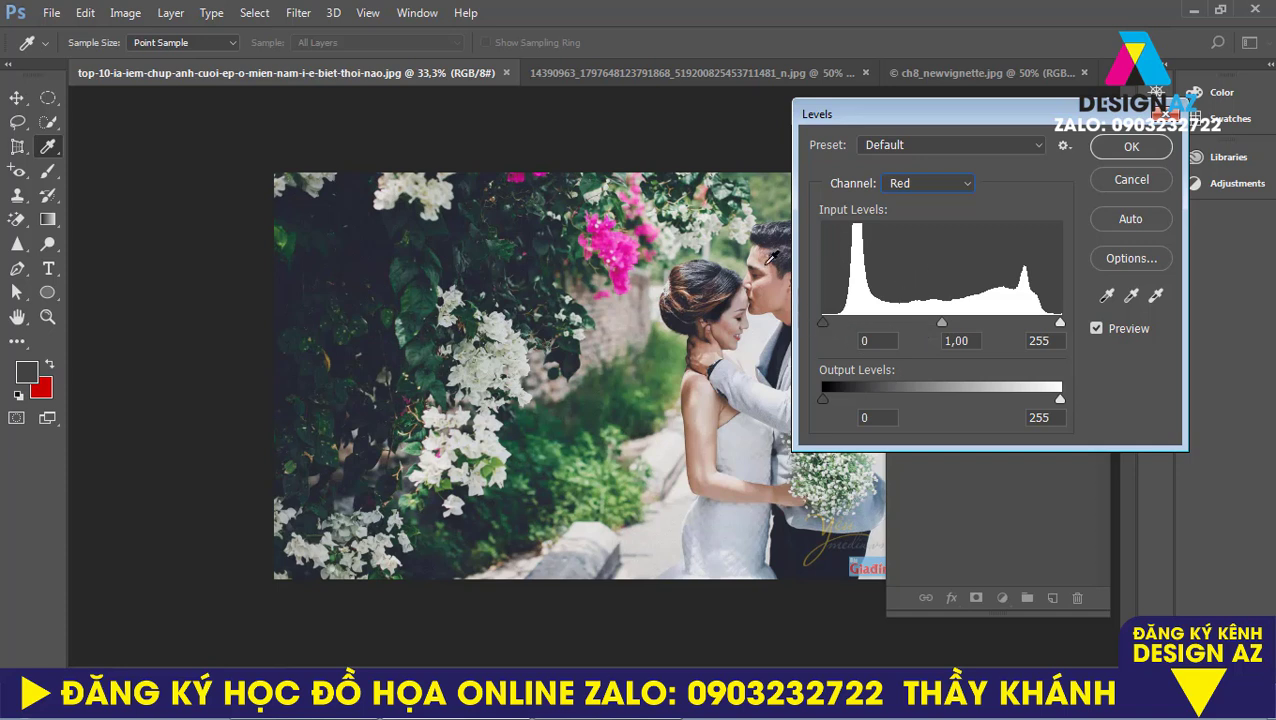
Try Red black input 35 and white input 210, then restore white to 255.
{"action": "mouse_move", "coordinate": [823, 323]}
{"action": "left_mouse_down"}
{"action": "mouse_move", "coordinate": [989, 324]}
{"action": "mouse_move", "coordinate": [822, 325]}
{"action": "left_mouse_up"}
{"action": "left_click_drag", "start_coordinate": [987, 120], "coordinate": [1081, 127]}
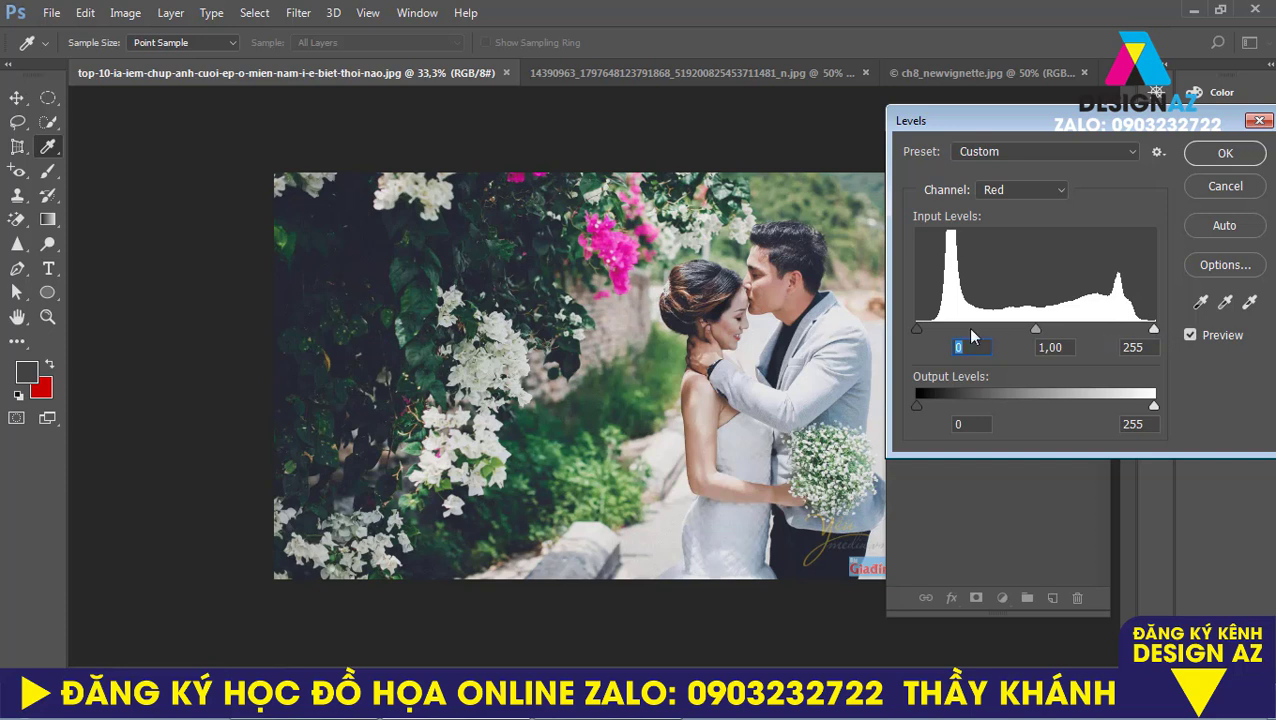
{"action": "left_click_drag", "start_coordinate": [1154, 330], "coordinate": [983, 342]}
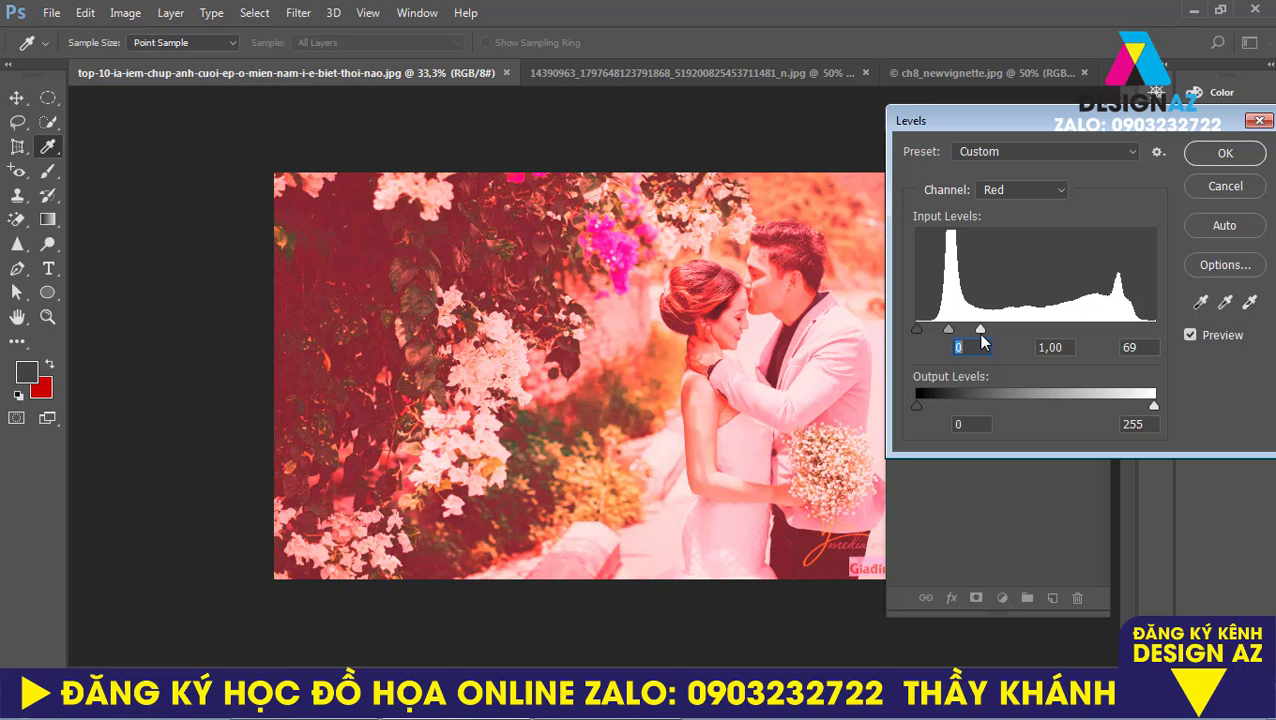
{"action": "left_click_drag", "start_coordinate": [981, 334], "coordinate": [1190, 335]}
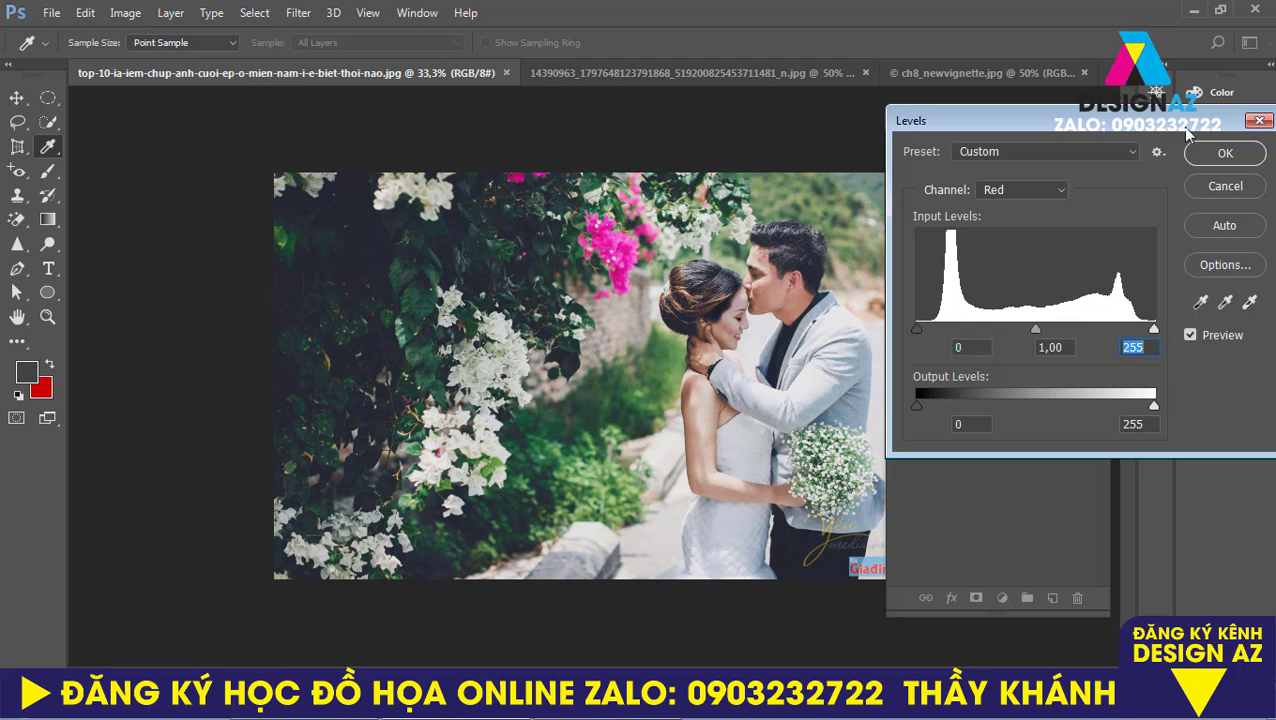
Try Green black input 48 and a lower white input, reset white to 255, then select Blue.
{"action": "left_click", "coordinate": [1058, 192]}
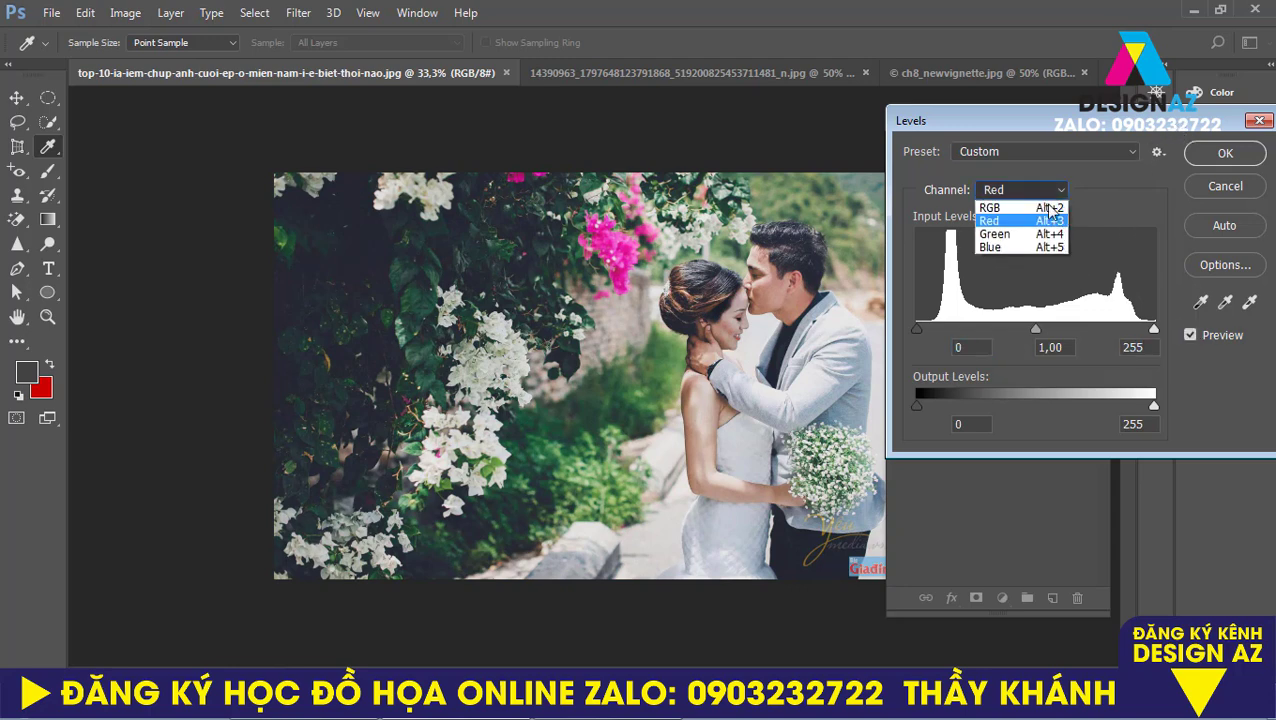
{"action": "left_click", "coordinate": [1000, 233]}
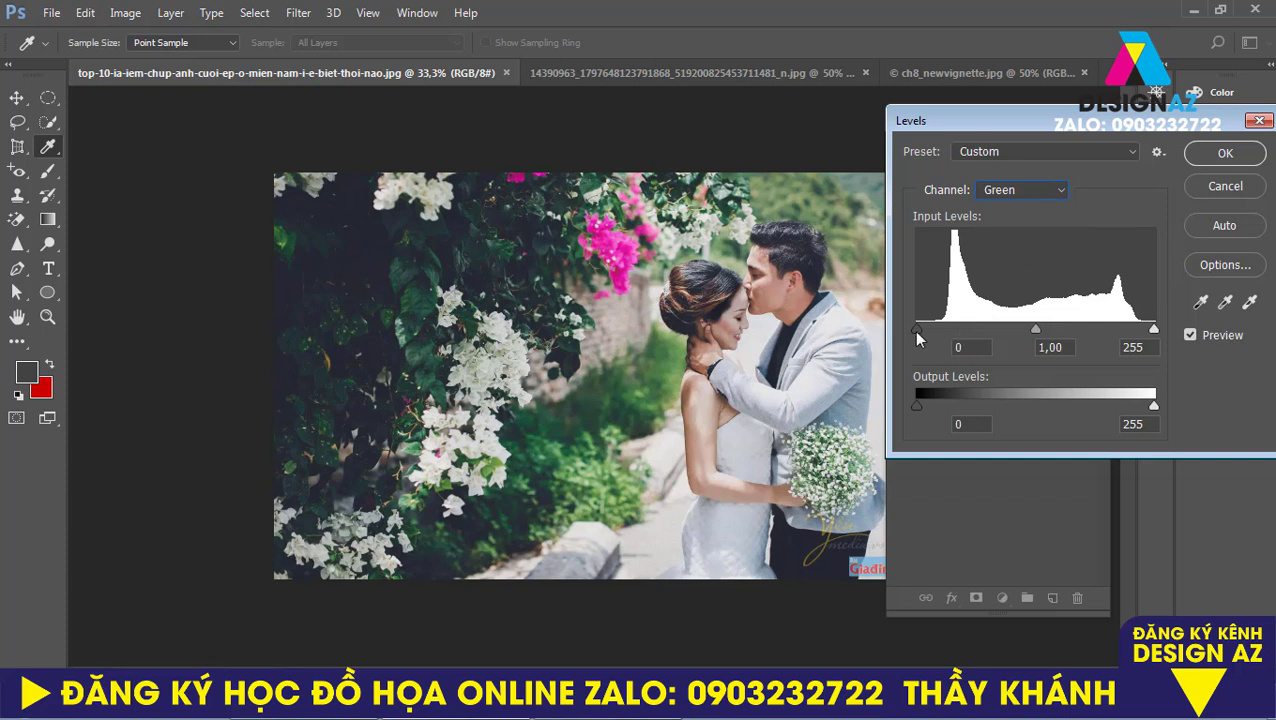
{"action": "left_click_drag", "start_coordinate": [918, 333], "coordinate": [880, 335]}
{"action": "left_click_drag", "start_coordinate": [1155, 330], "coordinate": [1055, 331]}
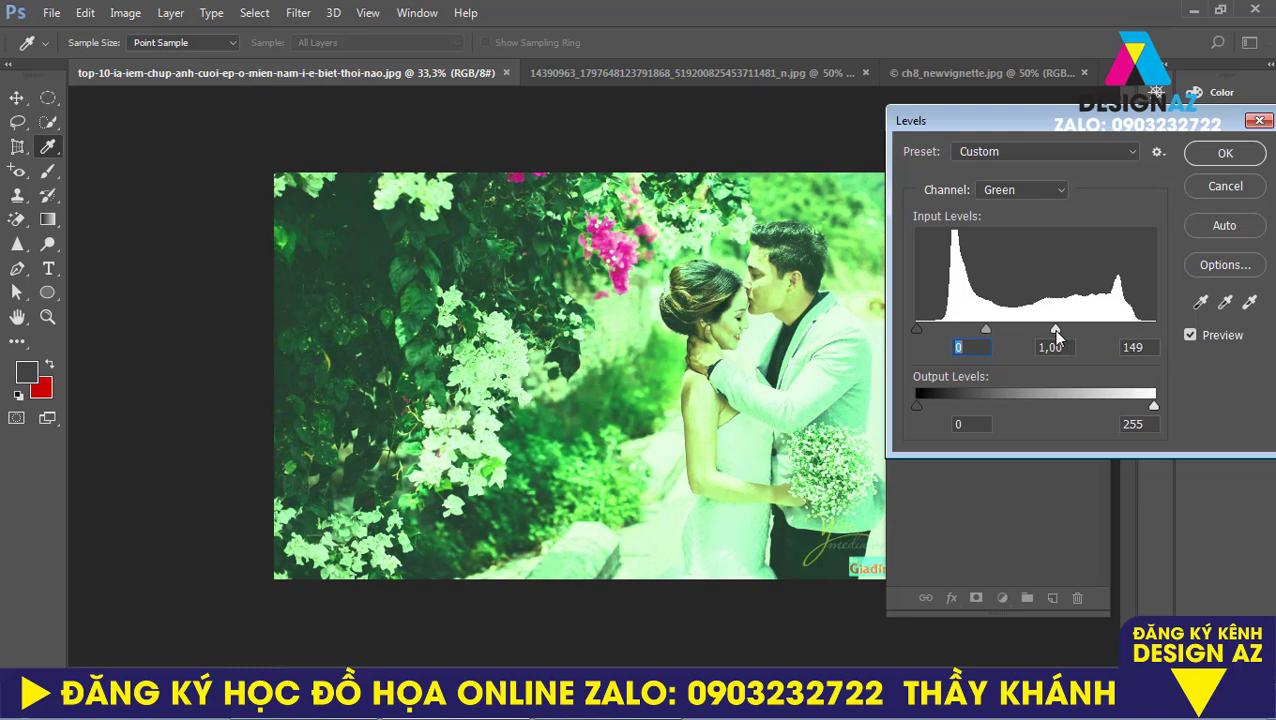
{"action": "mouse_move", "coordinate": [1056, 331]}
{"action": "left_mouse_down"}
{"action": "mouse_move", "coordinate": [1150, 332]}
{"action": "mouse_move", "coordinate": [1068, 331]}
{"action": "left_mouse_up"}
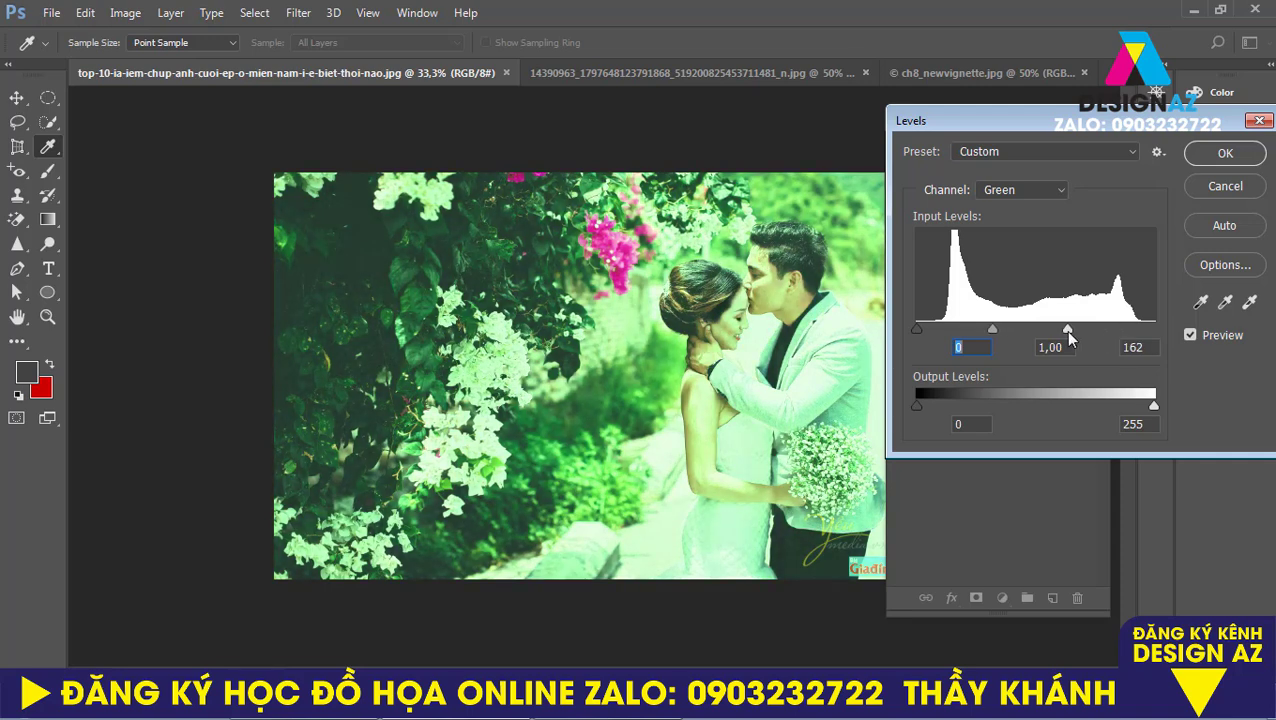
{"action": "left_click_drag", "start_coordinate": [1068, 331], "coordinate": [1155, 331]}
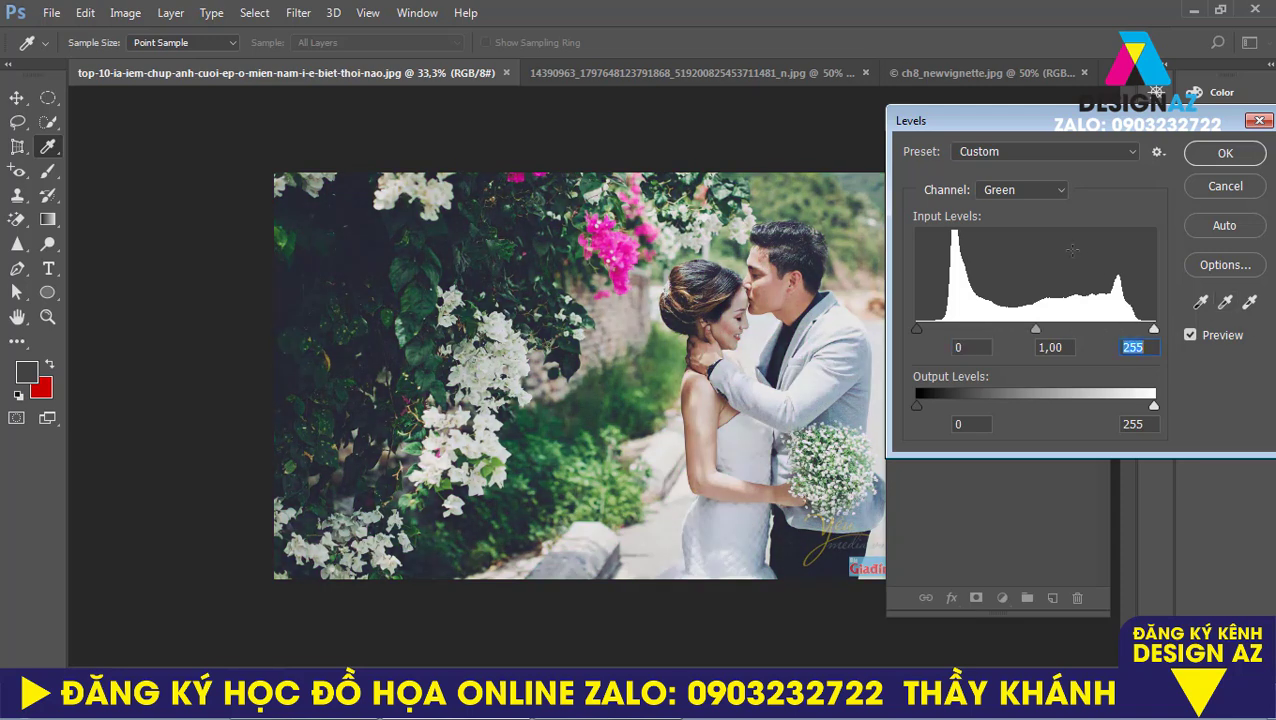
{"action": "left_click", "coordinate": [1035, 190]}
{"action": "left_click", "coordinate": [1010, 247]}
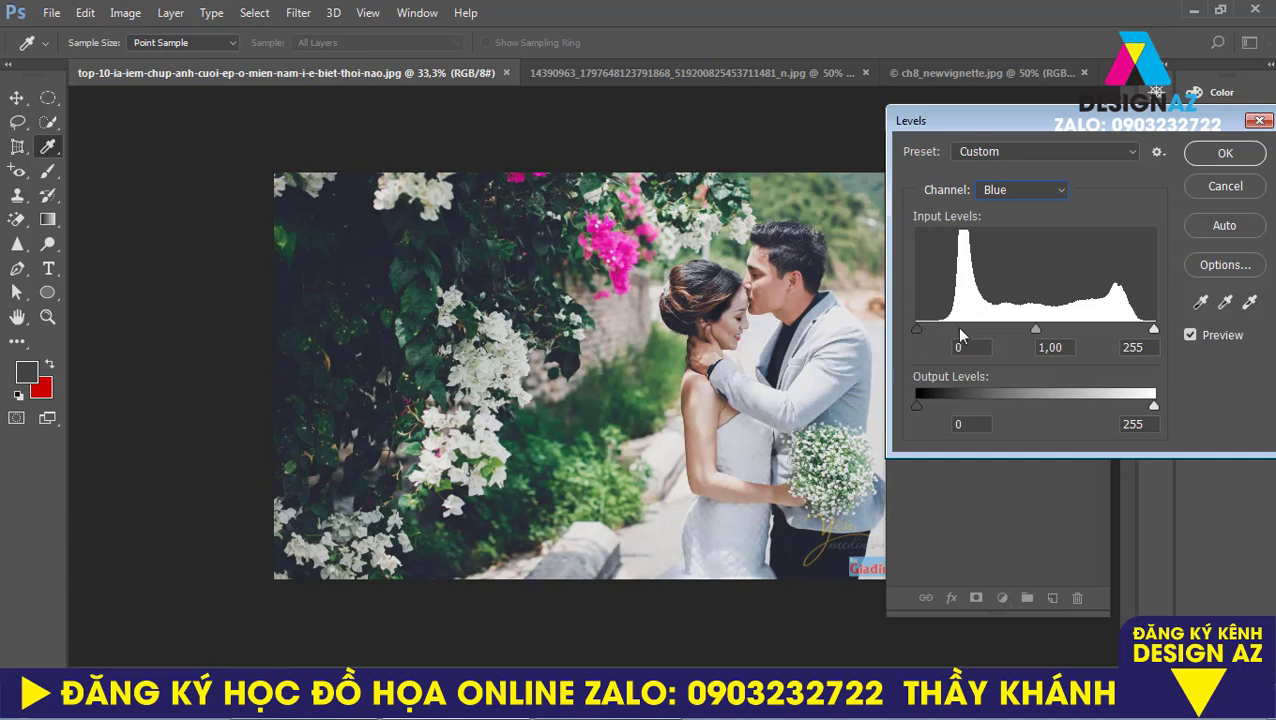
Experiment with the Blue channel: white input 233 and black input 55.
{"action": "mouse_move", "coordinate": [917, 329]}
{"action": "left_mouse_down"}
{"action": "mouse_move", "coordinate": [965, 333]}
{"action": "mouse_move", "coordinate": [917, 330]}
{"action": "left_mouse_up"}
{"action": "mouse_move", "coordinate": [1154, 329]}
{"action": "left_mouse_down"}
{"action": "mouse_move", "coordinate": [1035, 330]}
{"action": "mouse_move", "coordinate": [1154, 330]}
{"action": "left_mouse_up"}
{"action": "mouse_move", "coordinate": [1154, 331]}
{"action": "left_mouse_down"}
{"action": "mouse_move", "coordinate": [1117, 331]}
{"action": "mouse_move", "coordinate": [1154, 331]}
{"action": "left_mouse_up"}
{"action": "left_click_drag", "start_coordinate": [921, 333], "coordinate": [972, 333]}
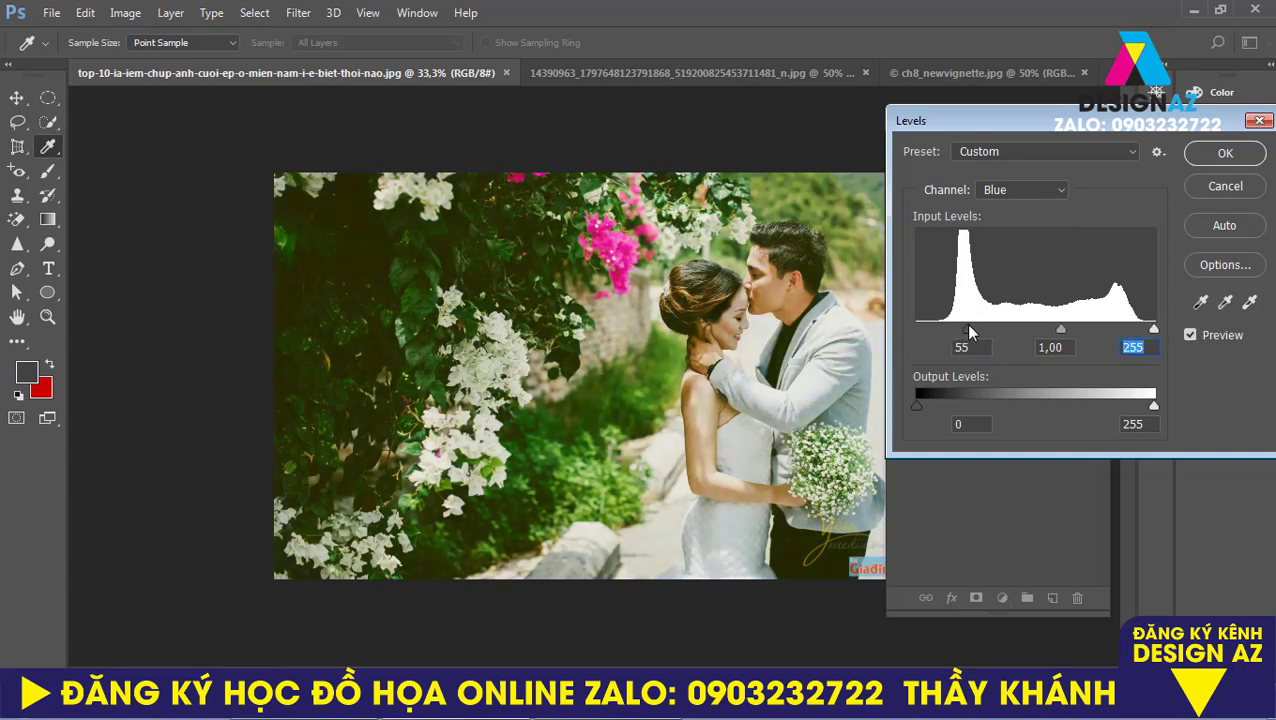
Try Green black 38 and white 206, reset white to 255, and close Levels without applying.
{"action": "left_click", "coordinate": [1033, 193]}
{"action": "left_click", "coordinate": [1000, 233]}
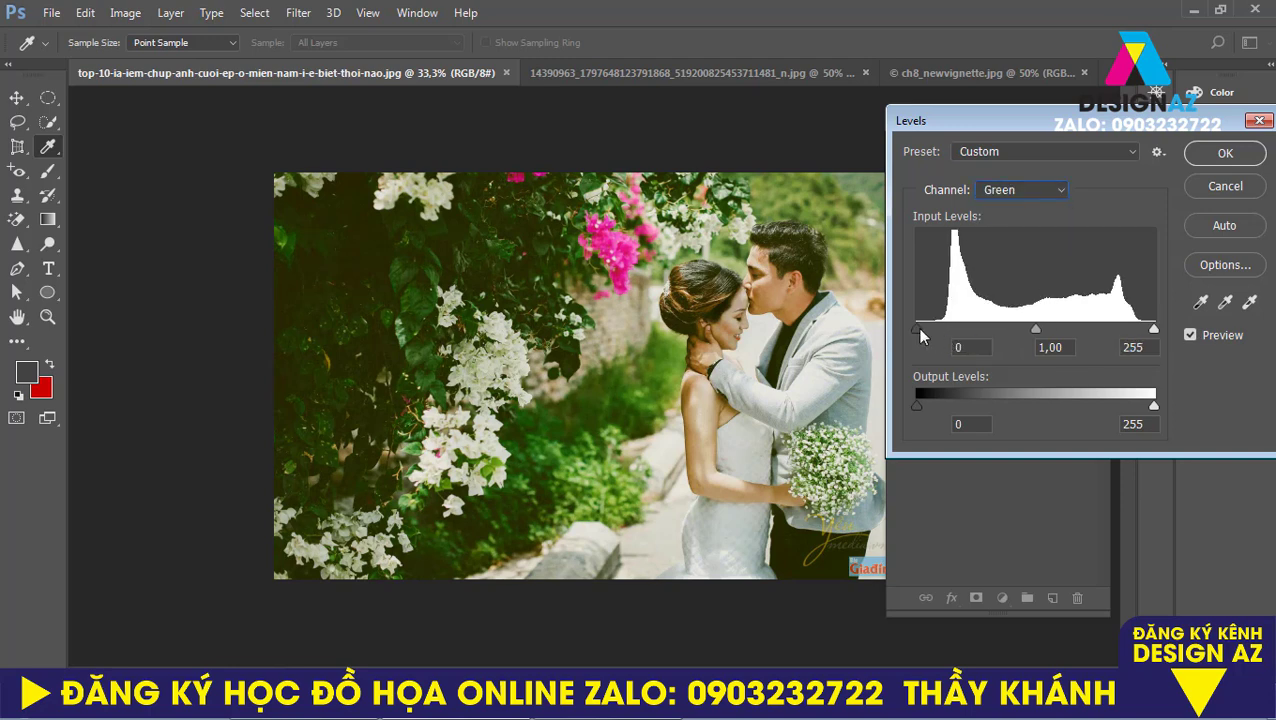
{"action": "left_click_drag", "start_coordinate": [921, 333], "coordinate": [952, 333]}
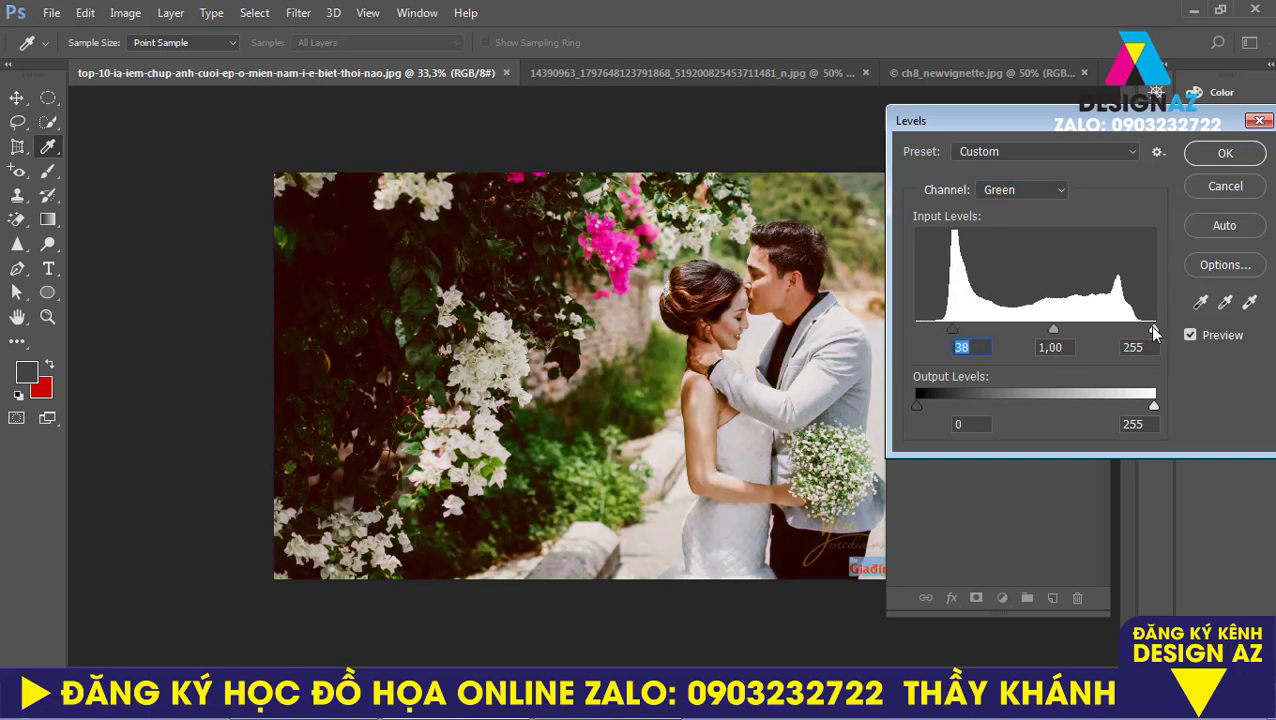
{"action": "left_click_drag", "start_coordinate": [1154, 333], "coordinate": [1107, 333]}
{"action": "mouse_move", "coordinate": [952, 333]}
{"action": "left_mouse_down"}
{"action": "mouse_move", "coordinate": [890, 338]}
{"action": "mouse_move", "coordinate": [958, 330]}
{"action": "left_mouse_up"}
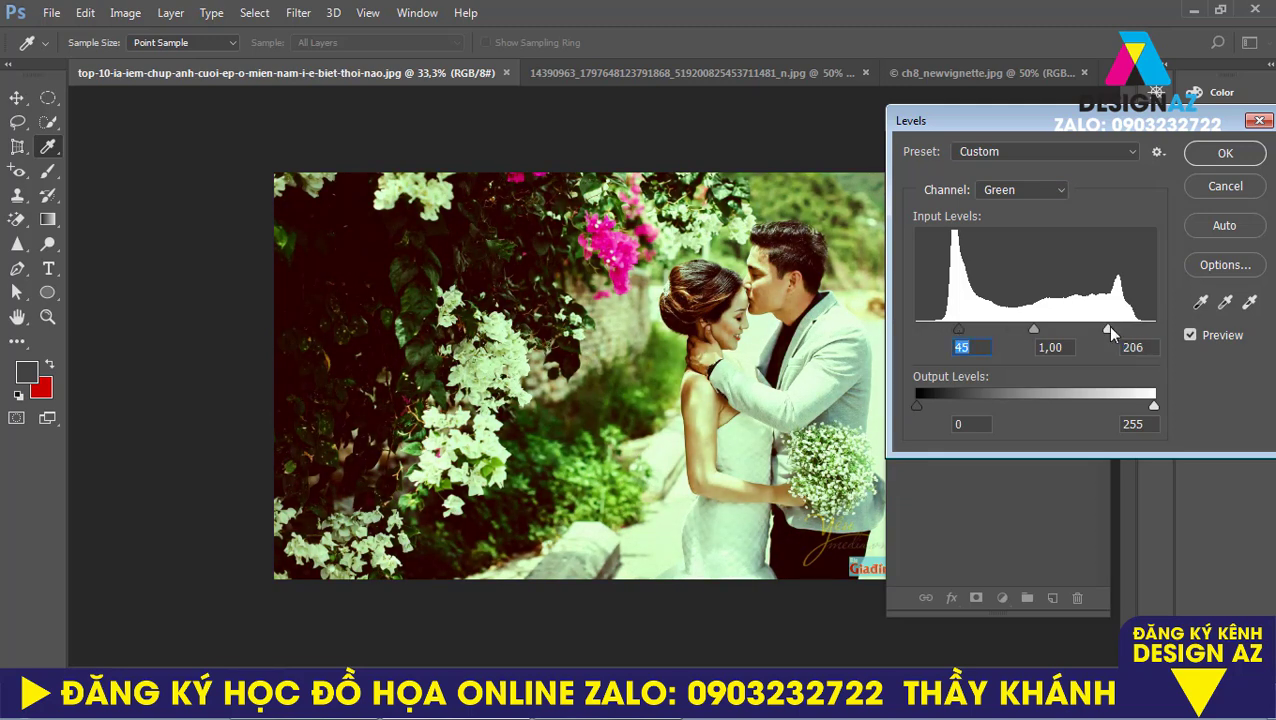
{"action": "left_click_drag", "start_coordinate": [1108, 330], "coordinate": [1154, 330]}
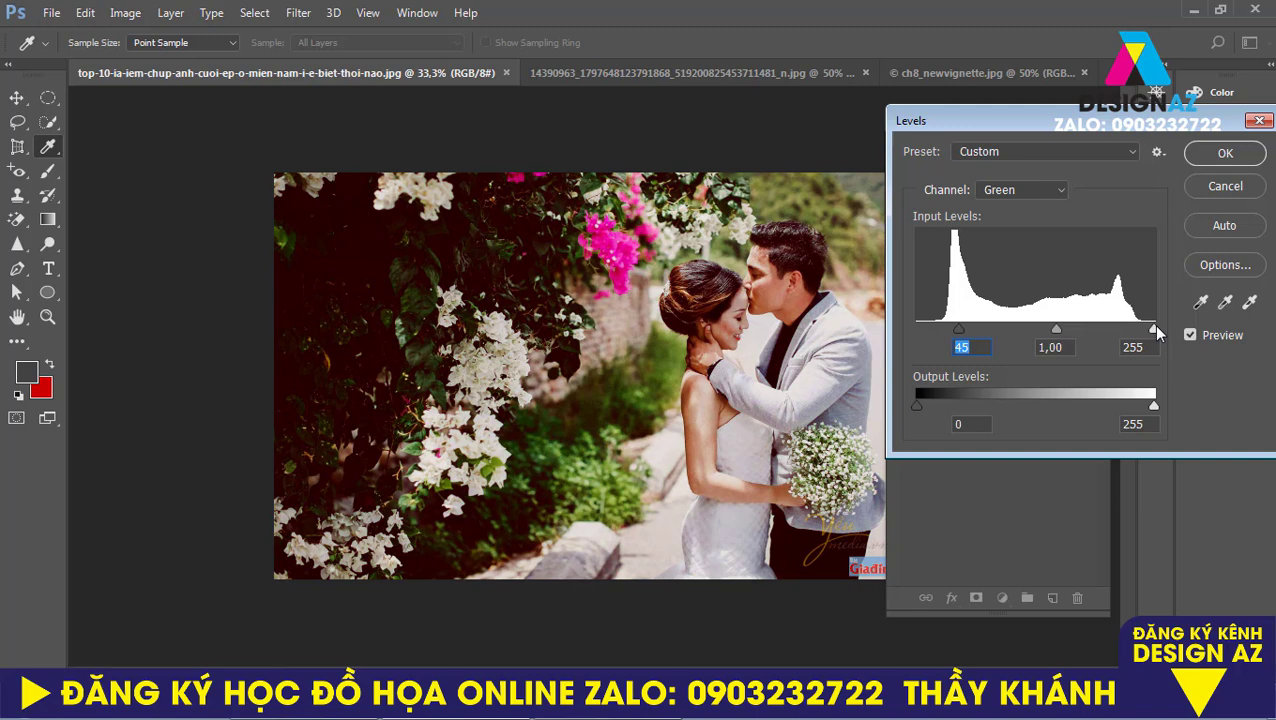
{"action": "left_click", "coordinate": [1152, 327]}
{"action": "left_click_drag", "start_coordinate": [1138, 127], "coordinate": [401, 234]}
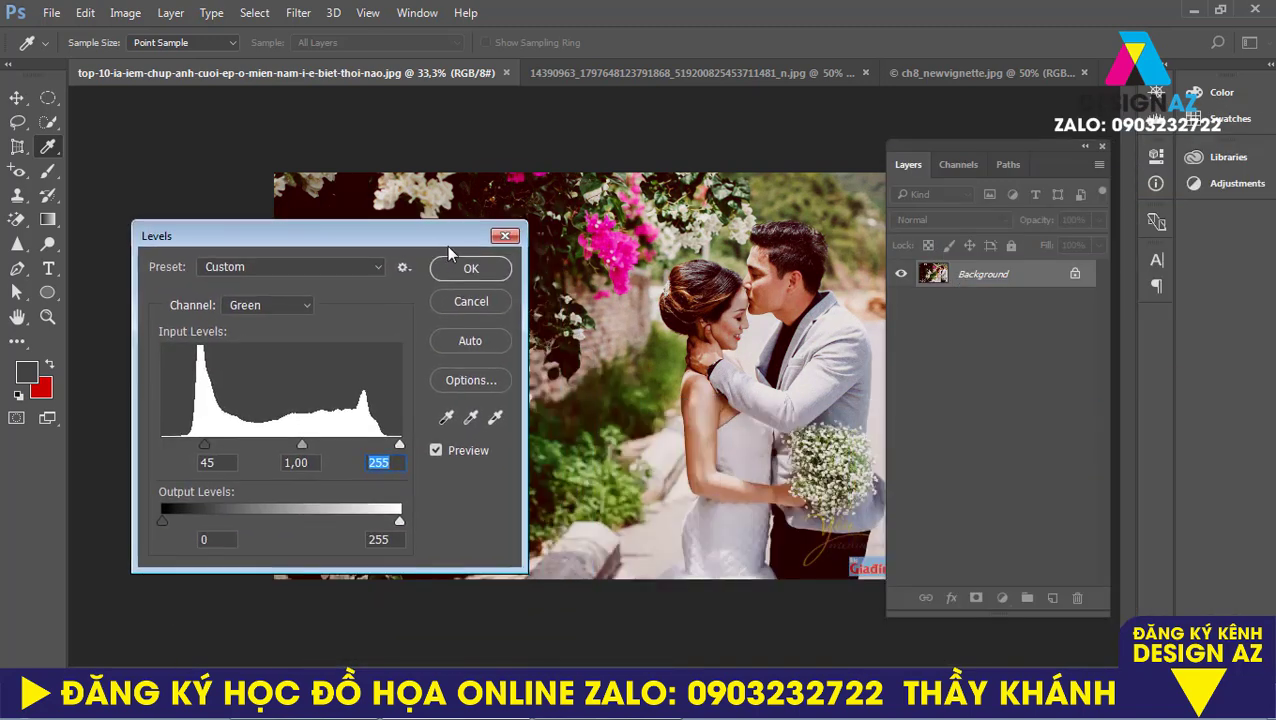
{"action": "left_click", "coordinate": [504, 236]}
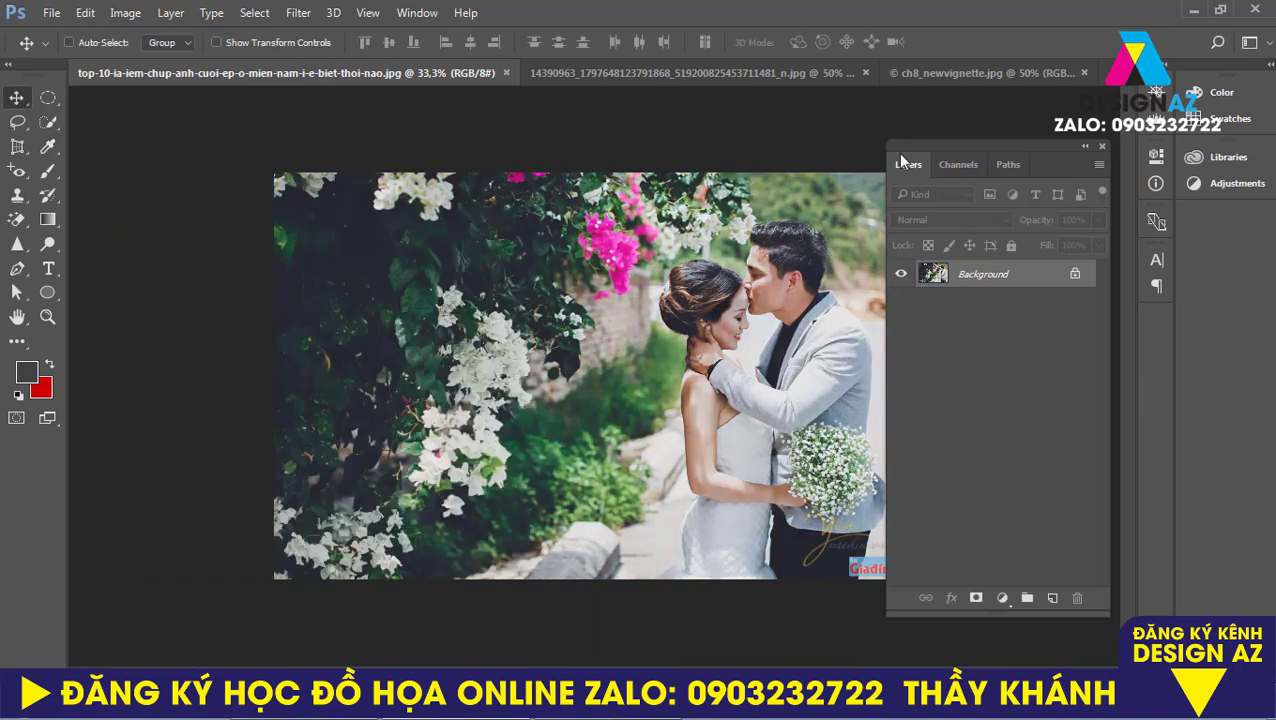
Switch to the ch8_newvignette portrait and show the Histogram panel via Window > Histogram.
{"action": "left_click", "coordinate": [759, 80]}
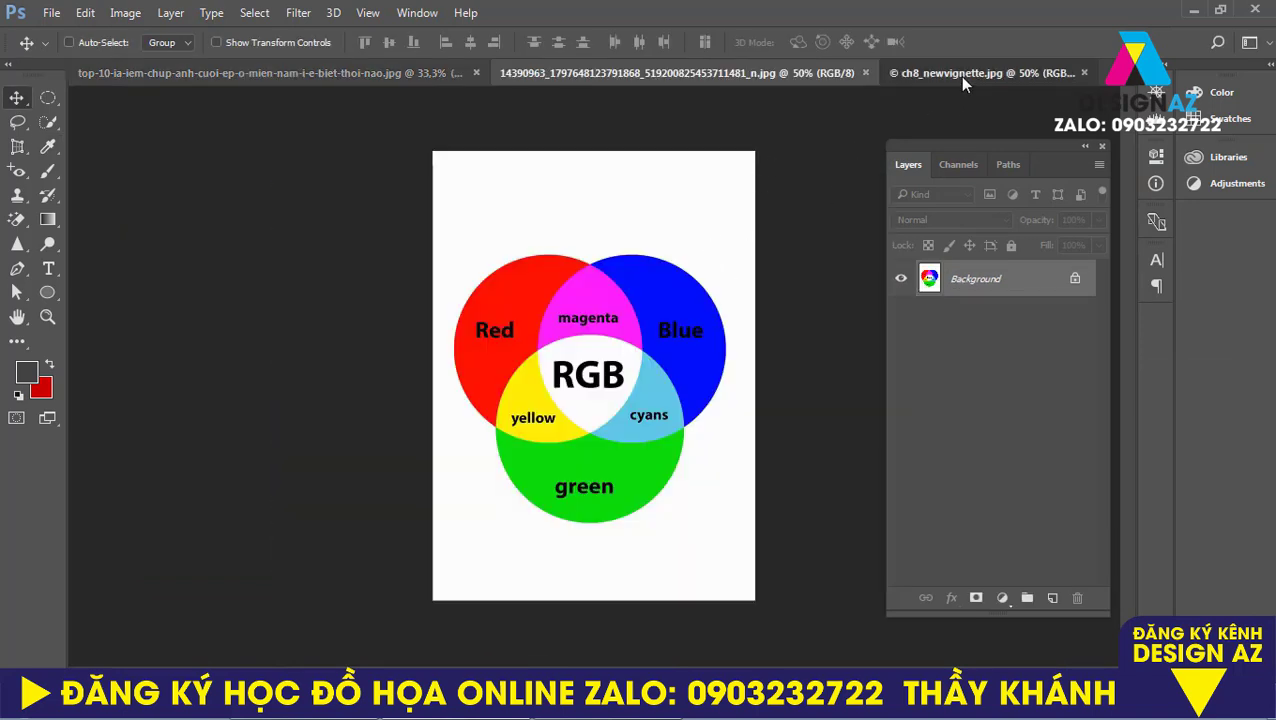
{"action": "left_click", "coordinate": [963, 80]}
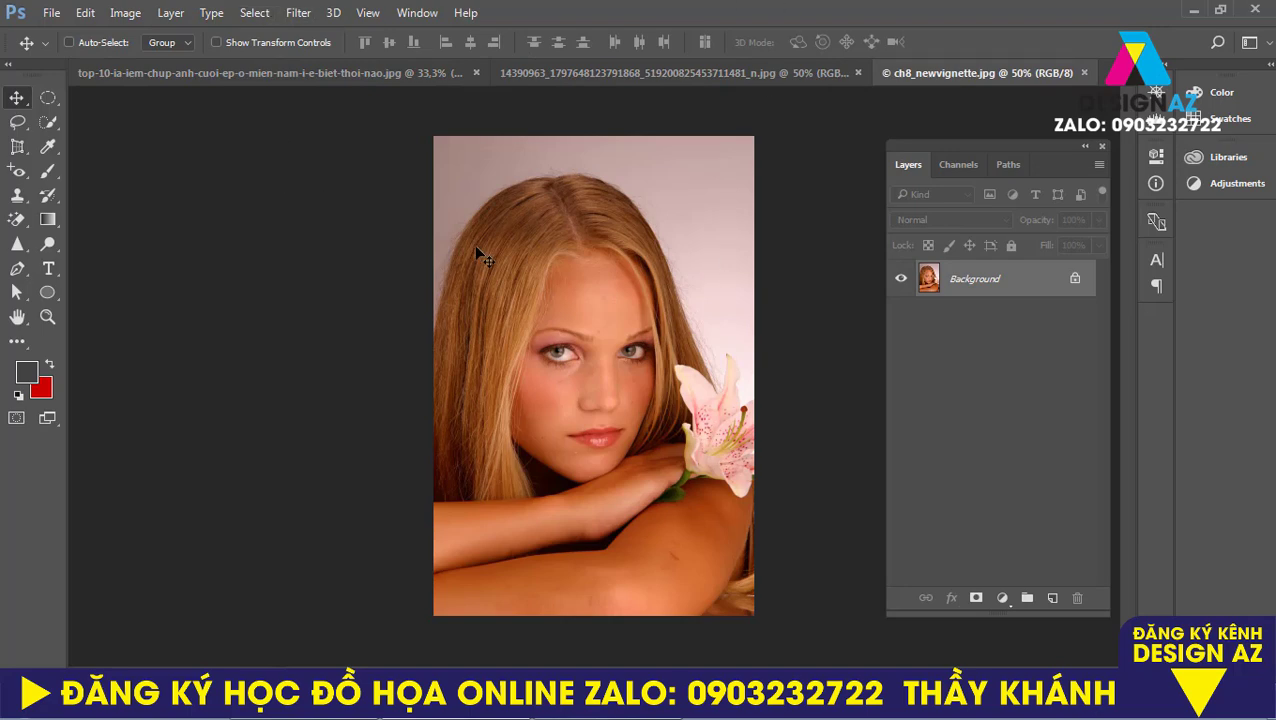
{"action": "left_click", "coordinate": [417, 13]}
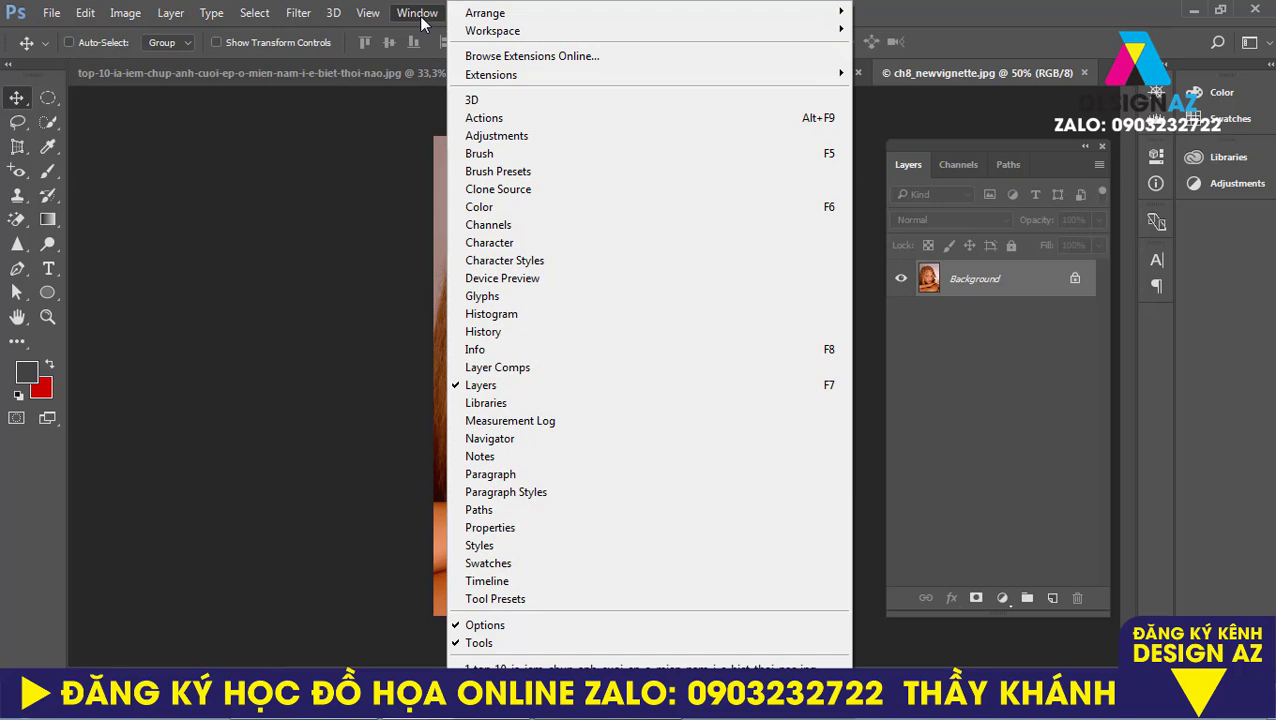
{"action": "left_click", "coordinate": [492, 314]}
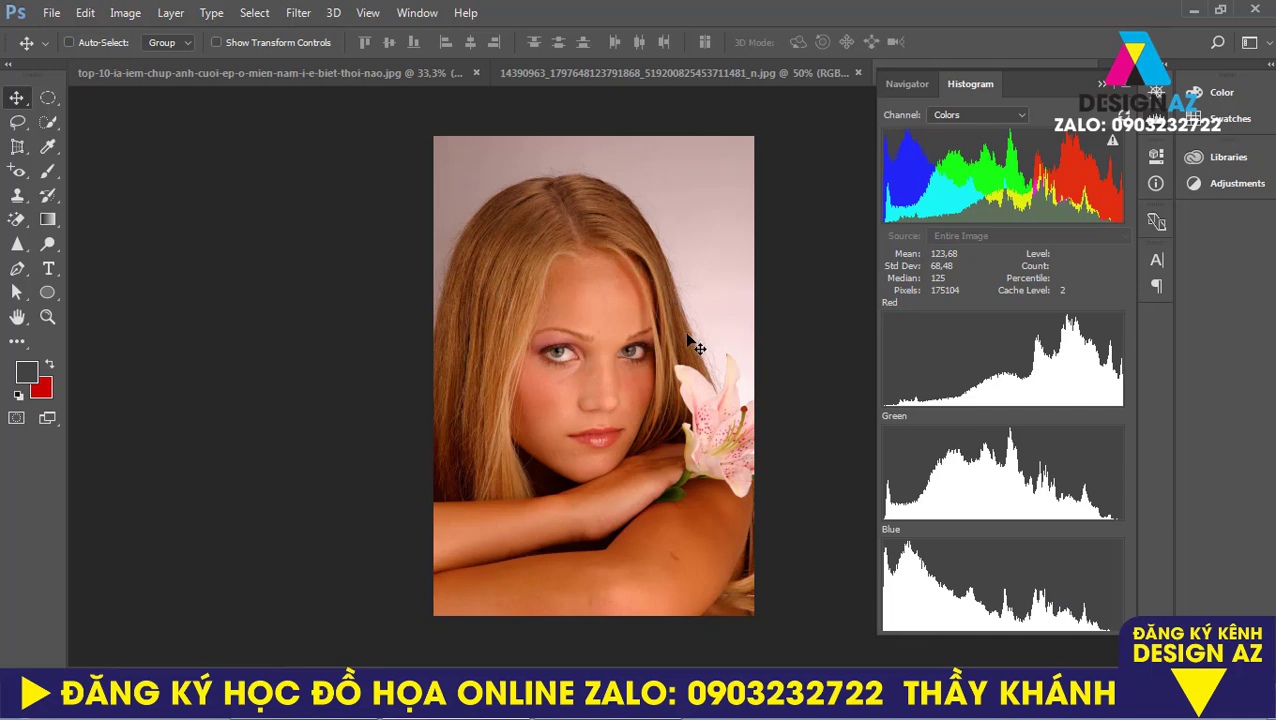
{"action": "left_click", "coordinate": [125, 13]}
Open Levels on the portrait and set the Red channel black input to 48.
{"action": "mouse_move", "coordinate": [143, 65]}
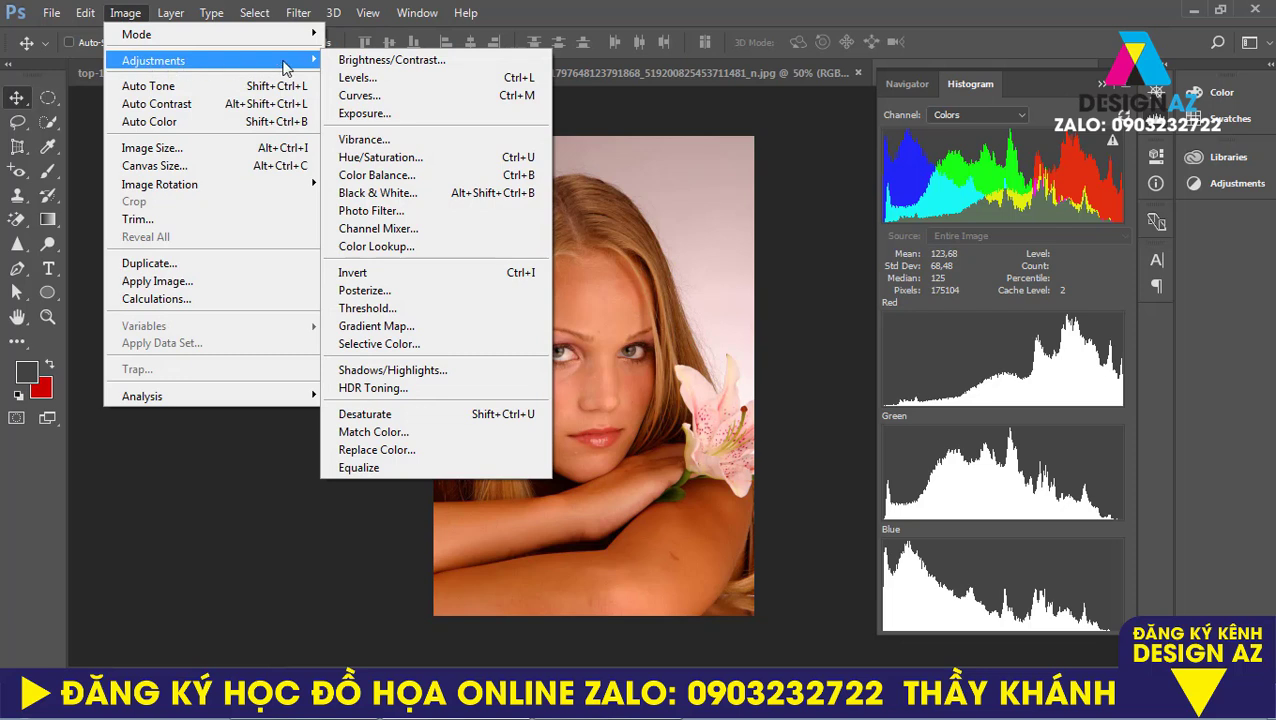
{"action": "left_click", "coordinate": [460, 86]}
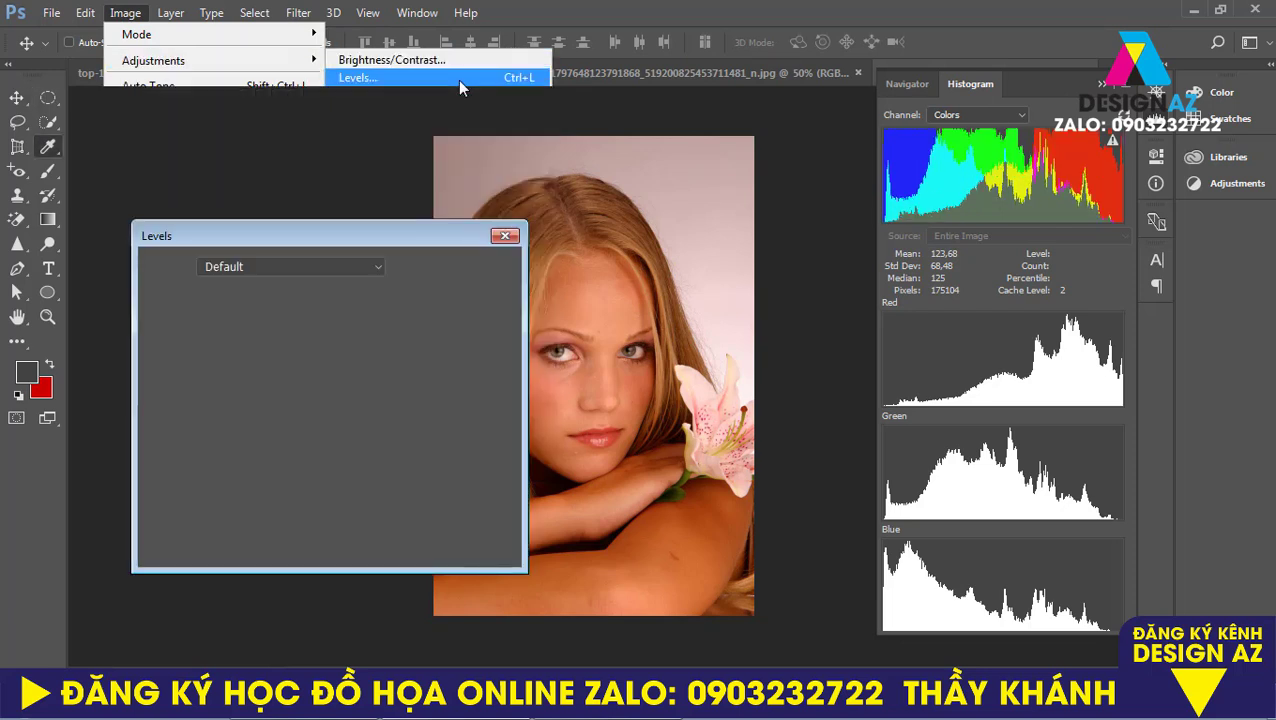
{"action": "left_click_drag", "start_coordinate": [352, 234], "coordinate": [292, 196]}
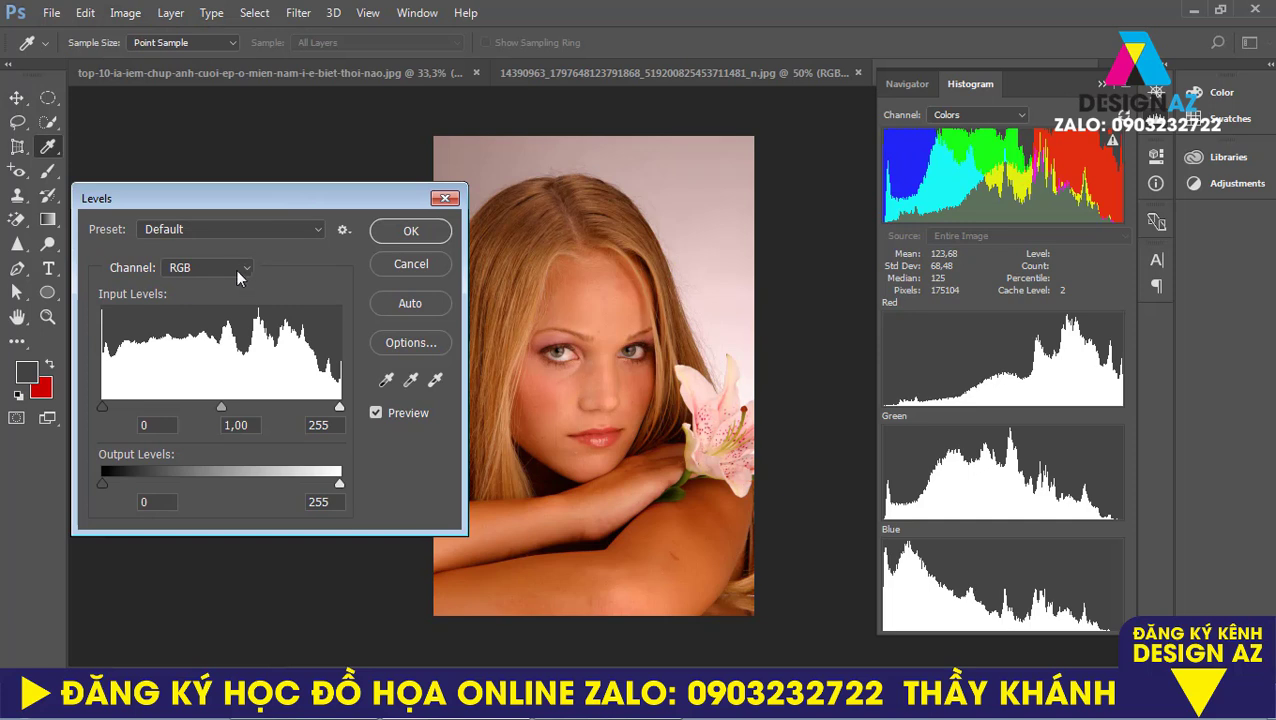
{"action": "left_click", "coordinate": [237, 270]}
{"action": "left_click", "coordinate": [185, 292]}
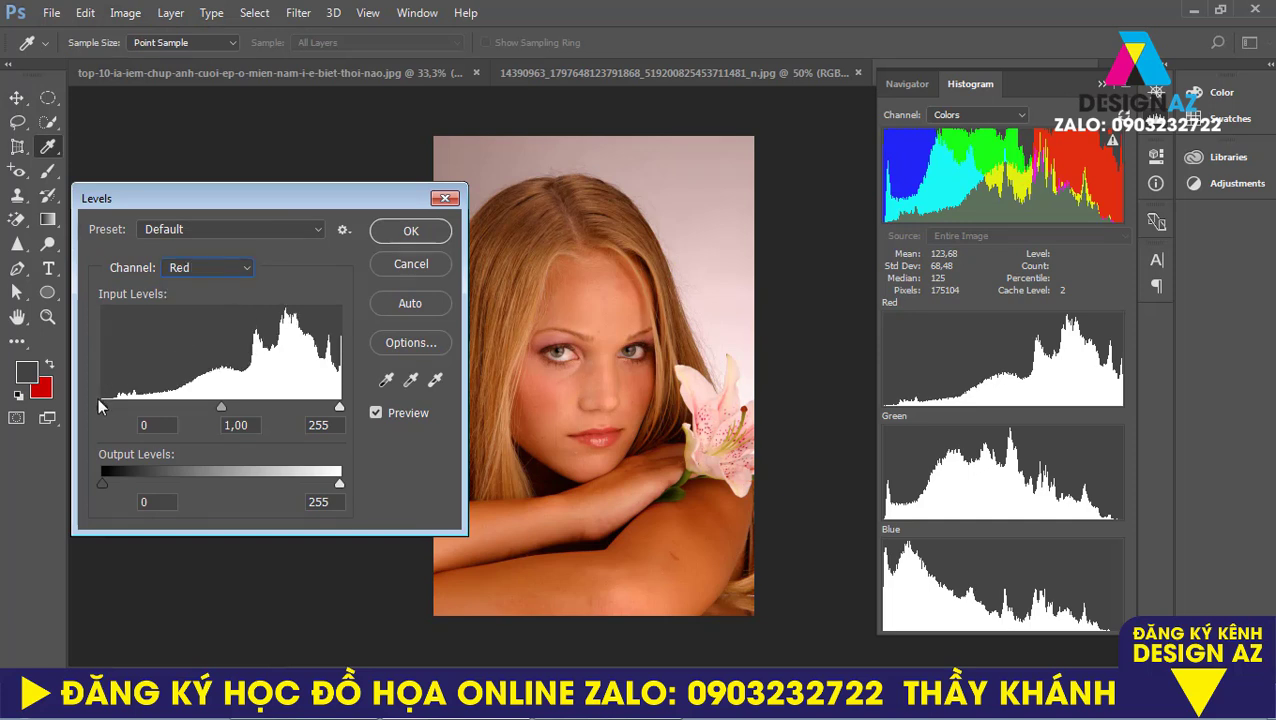
{"action": "left_click_drag", "start_coordinate": [103, 407], "coordinate": [148, 414]}
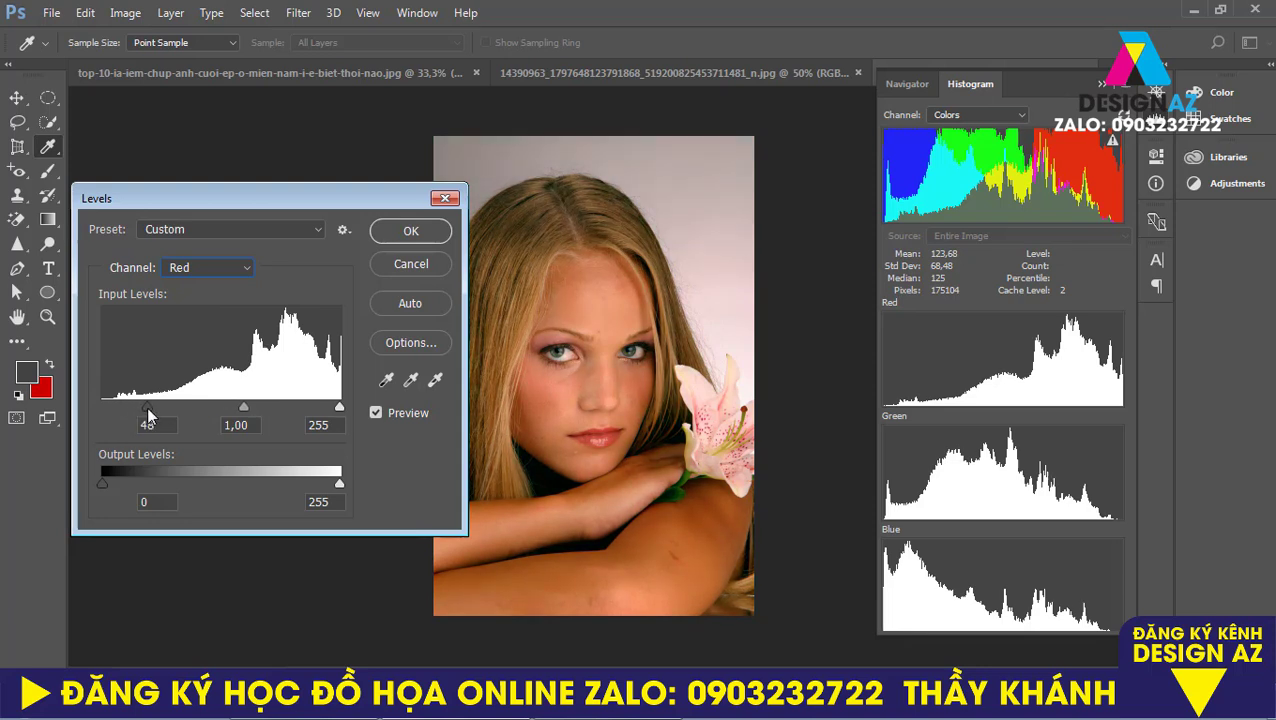
Set Green white input to 228 and Blue white input to 217, comparing with Preview.
{"action": "left_click", "coordinate": [225, 268]}
{"action": "left_click", "coordinate": [222, 315]}
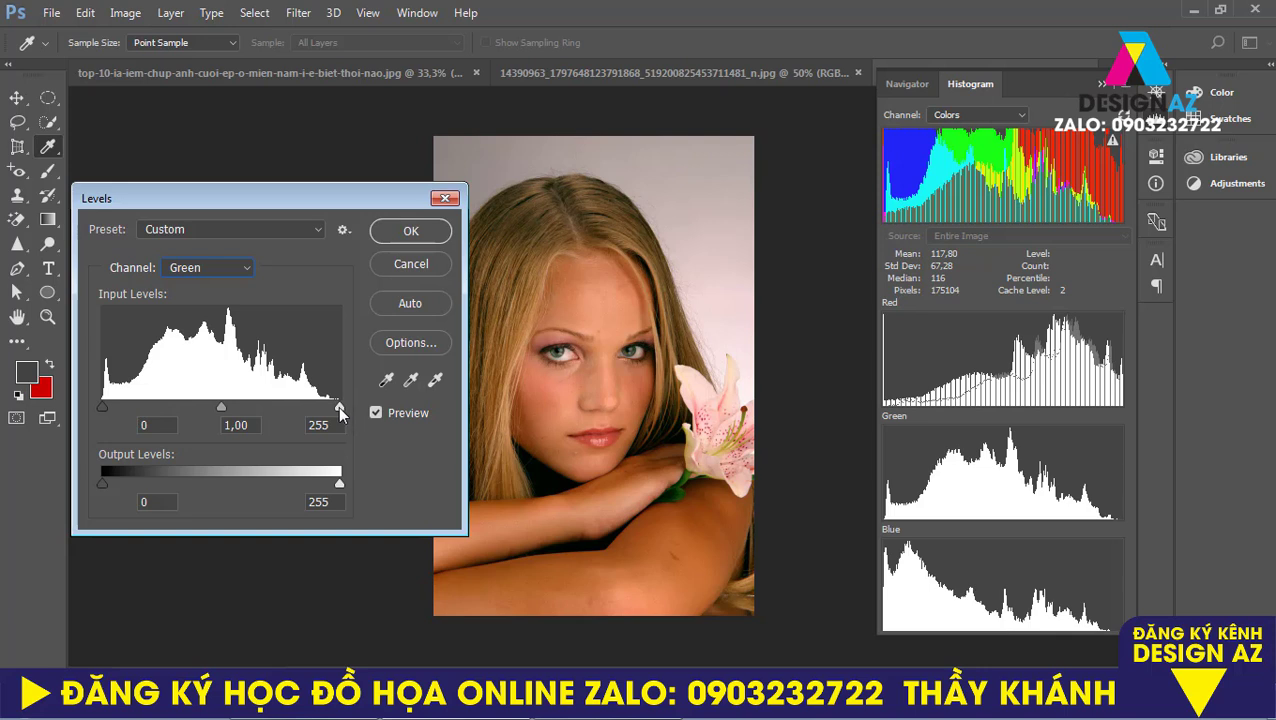
{"action": "left_click_drag", "start_coordinate": [340, 410], "coordinate": [314, 410]}
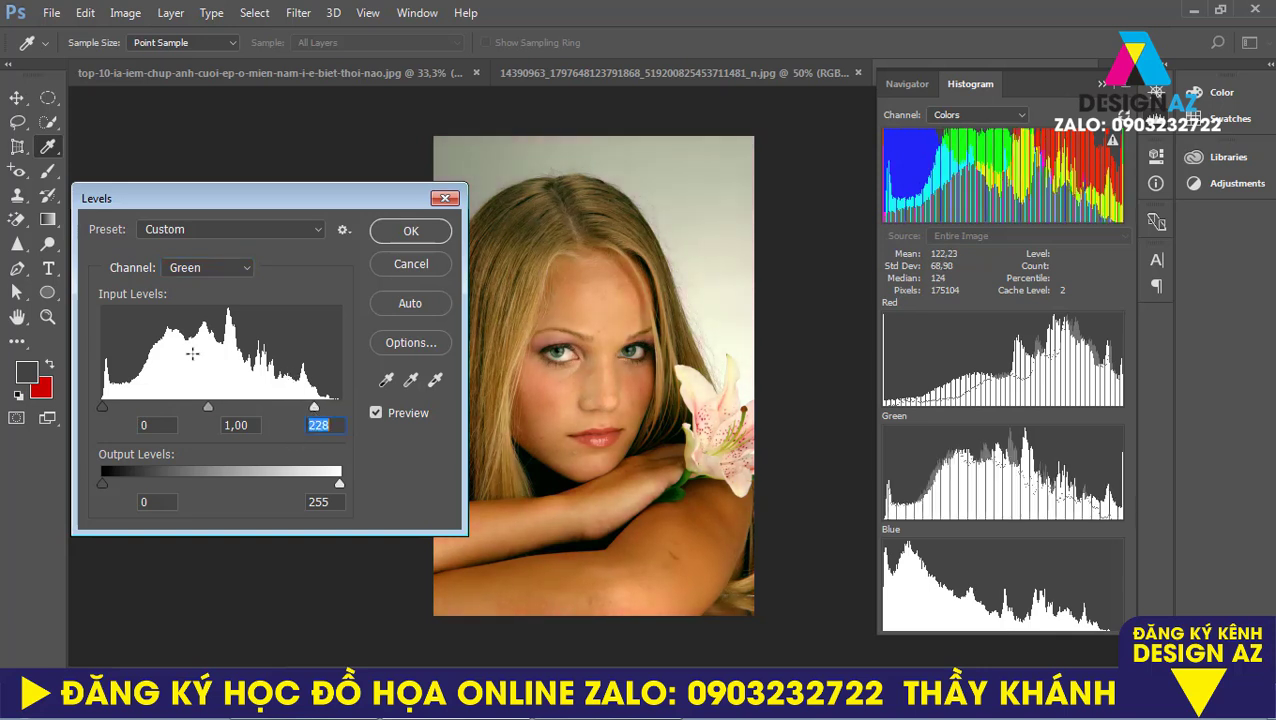
{"action": "left_click", "coordinate": [205, 268]}
{"action": "left_click", "coordinate": [192, 327]}
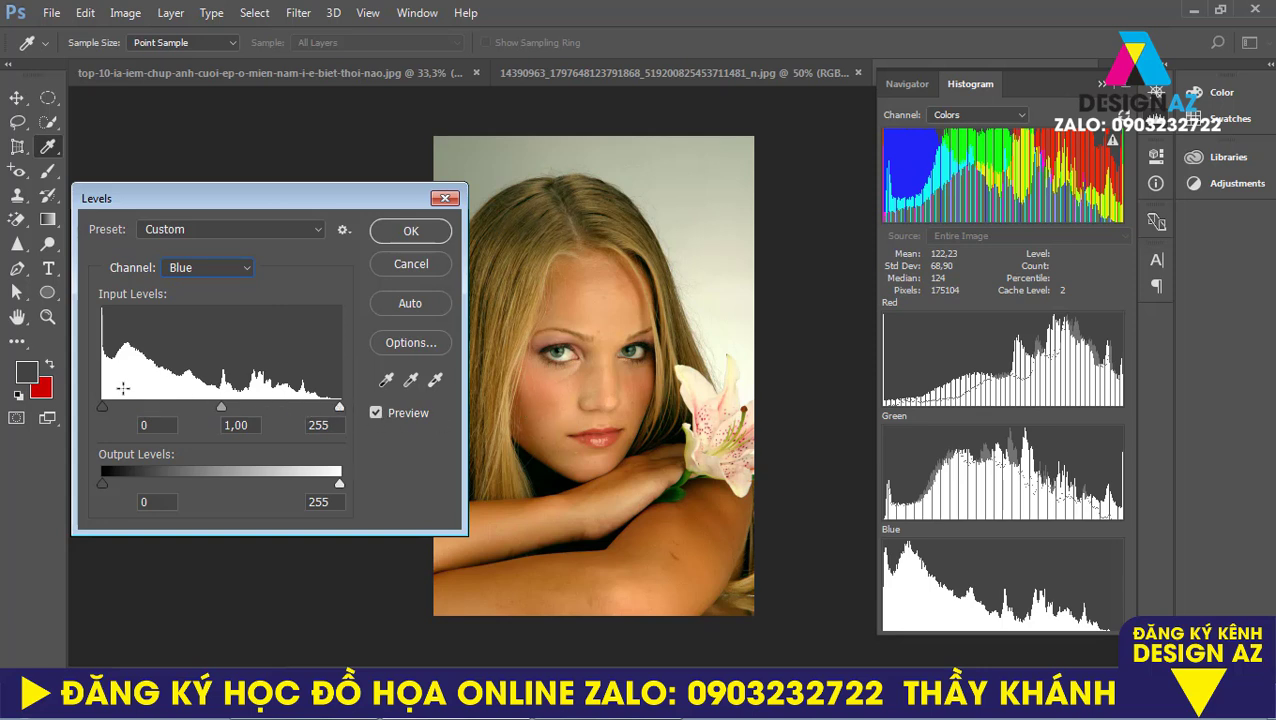
{"action": "left_click_drag", "start_coordinate": [339, 408], "coordinate": [305, 410]}
{"action": "left_click", "coordinate": [377, 414]}
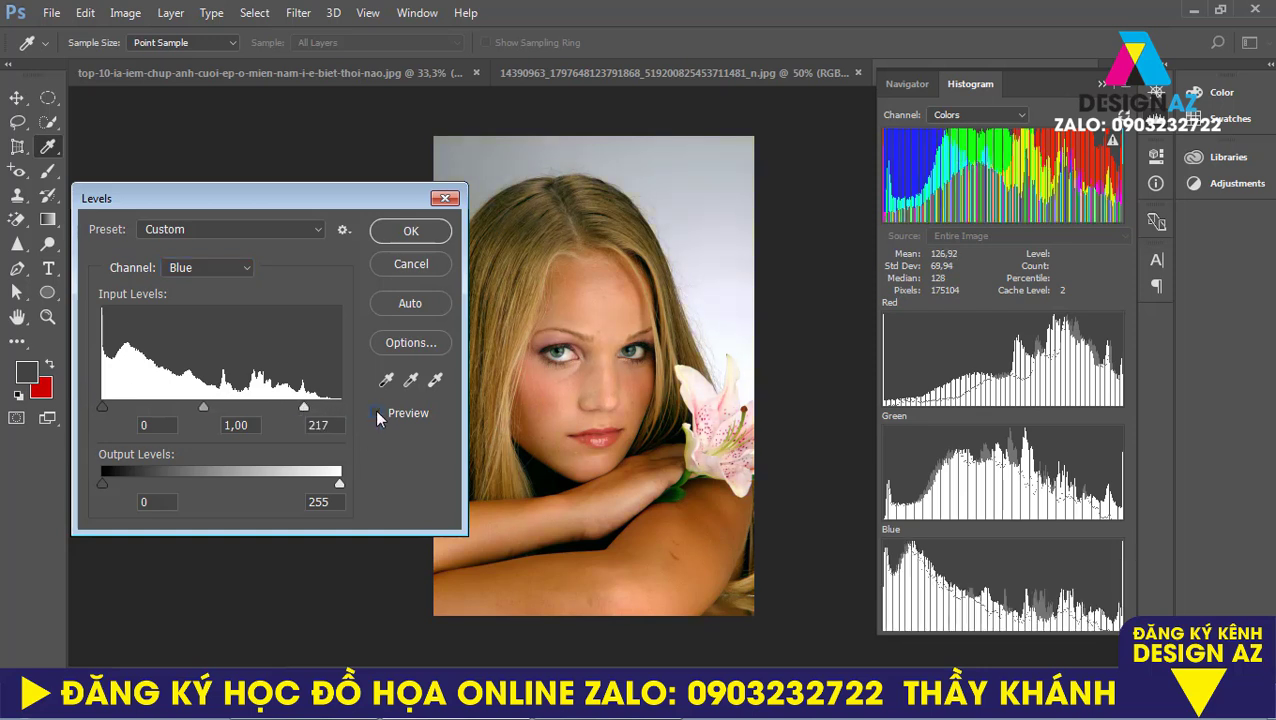
{"action": "left_click", "coordinate": [377, 414]}
{"action": "left_click", "coordinate": [377, 414]}
{"action": "left_click", "coordinate": [377, 414]}
{"action": "left_click", "coordinate": [377, 414]}
{"action": "left_click", "coordinate": [377, 414]}
{"action": "left_click", "coordinate": [411, 230]}
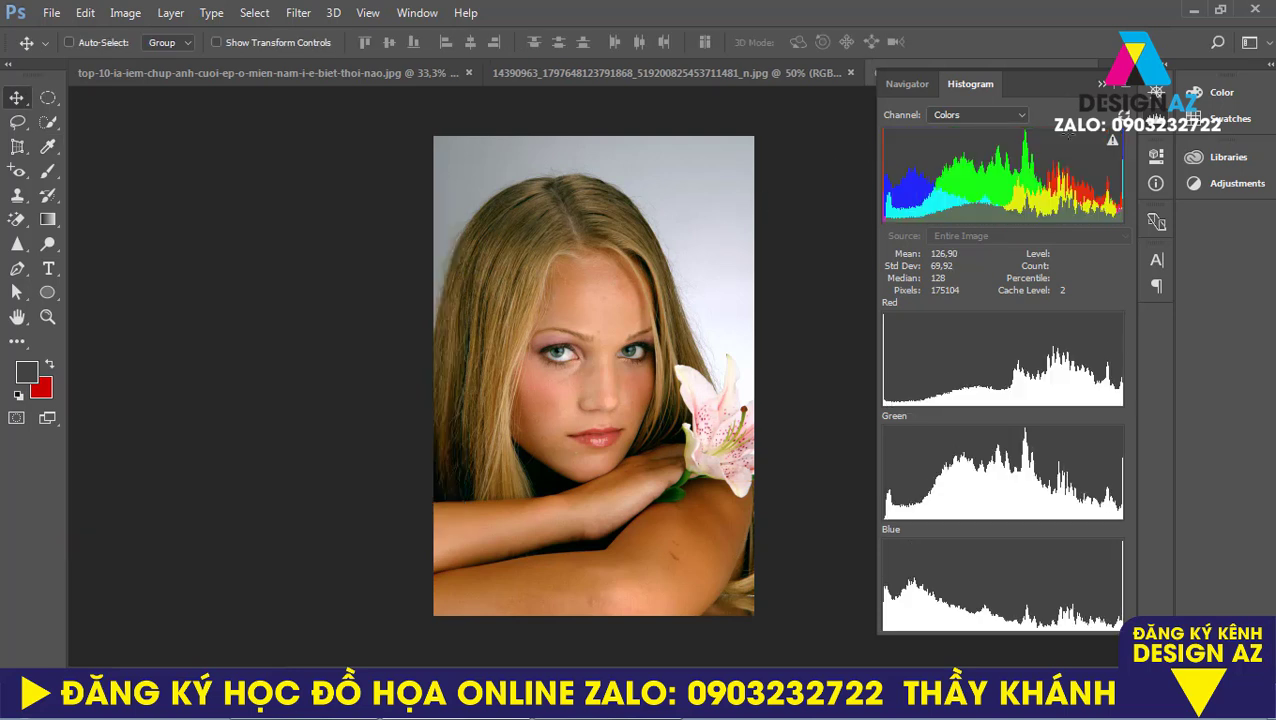
{"action": "left_click", "coordinate": [1101, 87]}
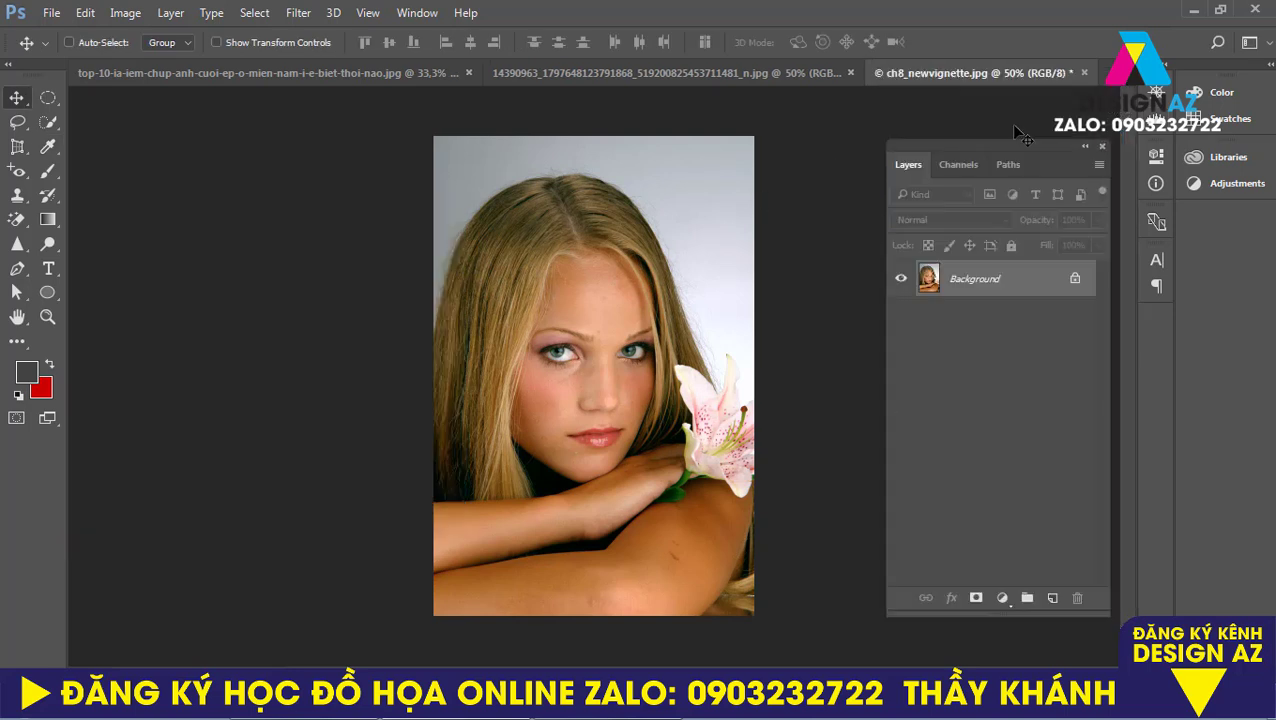
{"action": "left_click", "coordinate": [1084, 73]}
{"action": "left_click", "coordinate": [645, 279]}
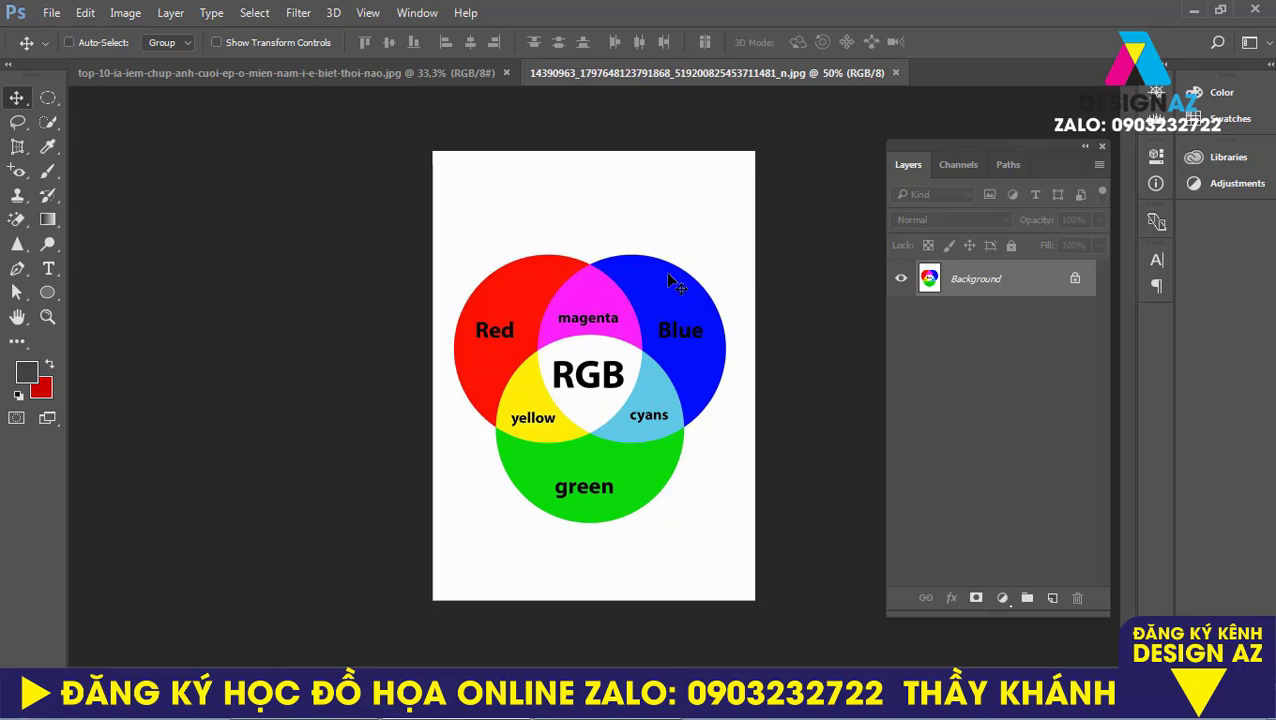
{"action": "key", "text": "ctrl+o"}
{"action": "left_click", "coordinate": [641, 300]}
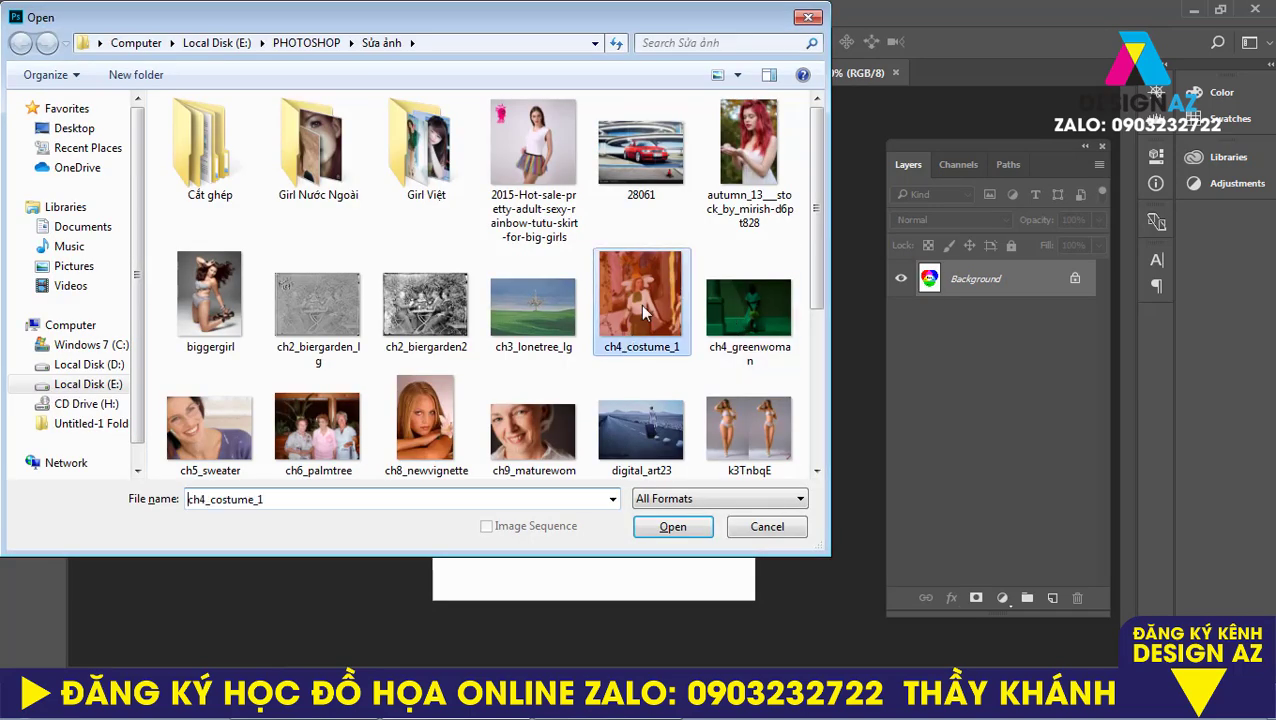
{"action": "left_click", "coordinate": [710, 524]}
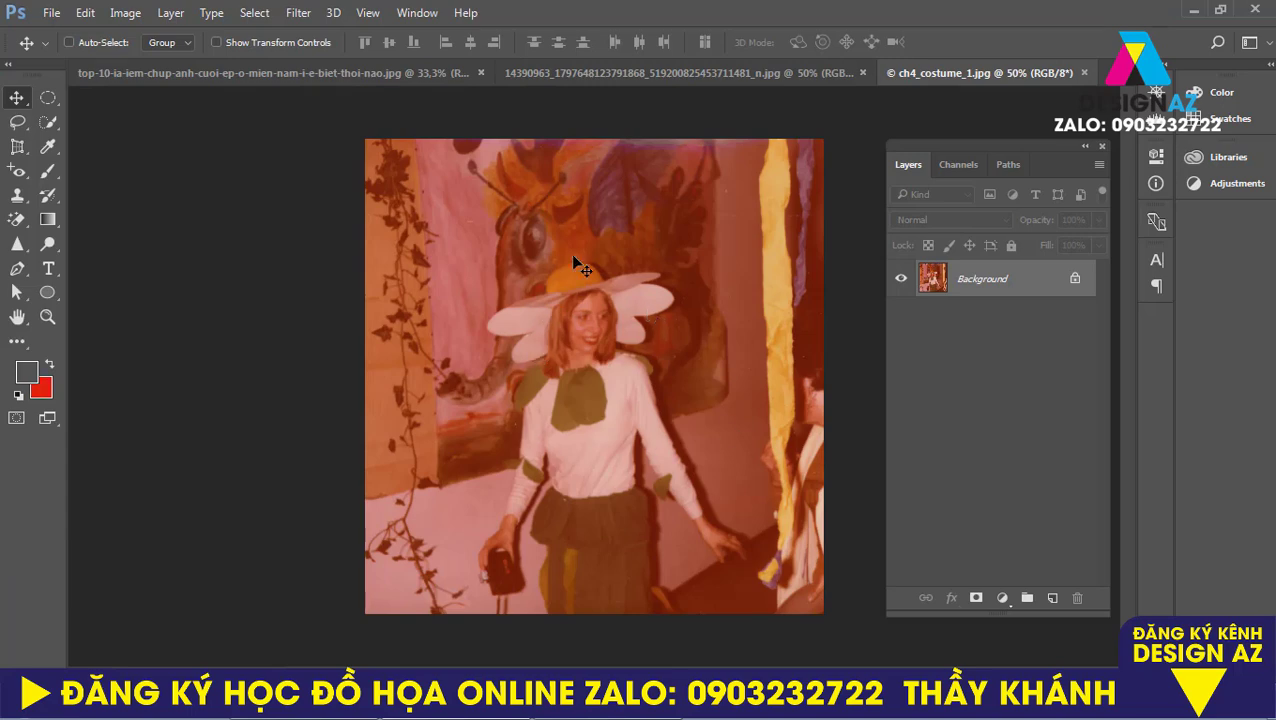
{"action": "left_click", "coordinate": [125, 13]}
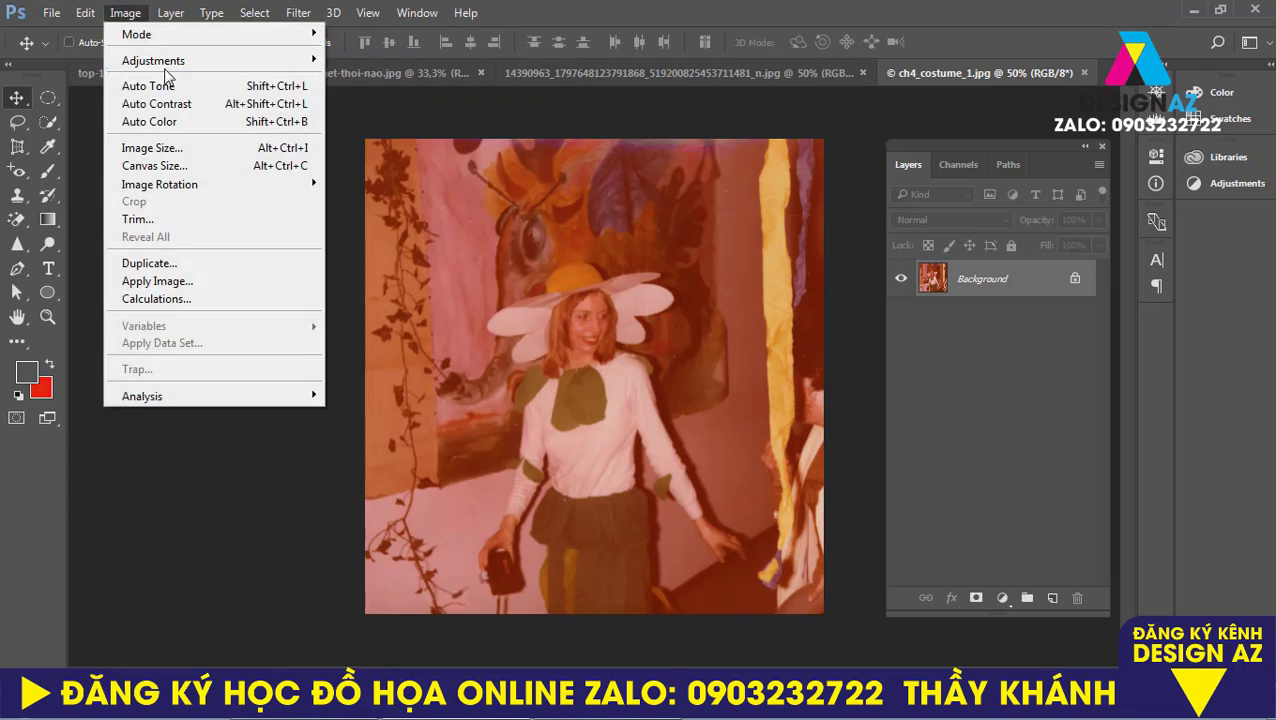
{"action": "mouse_move", "coordinate": [203, 68]}
{"action": "left_click", "coordinate": [340, 77]}
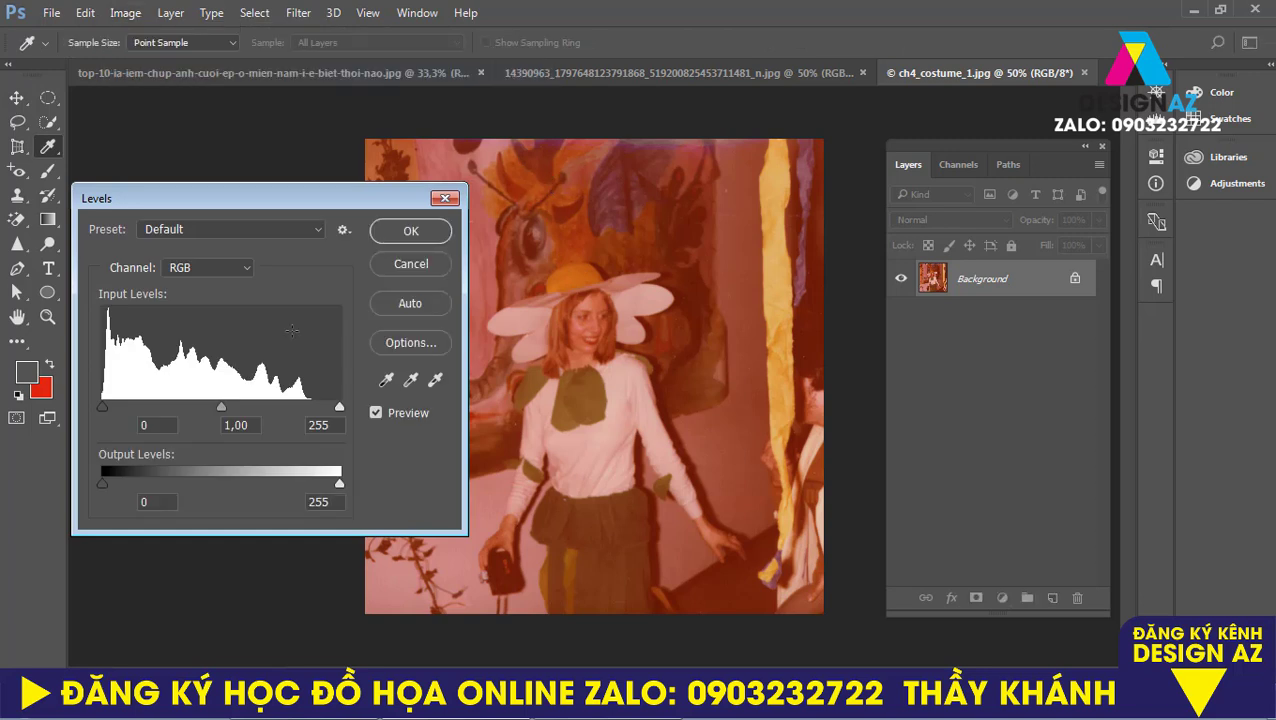
{"action": "left_click", "coordinate": [246, 268]}
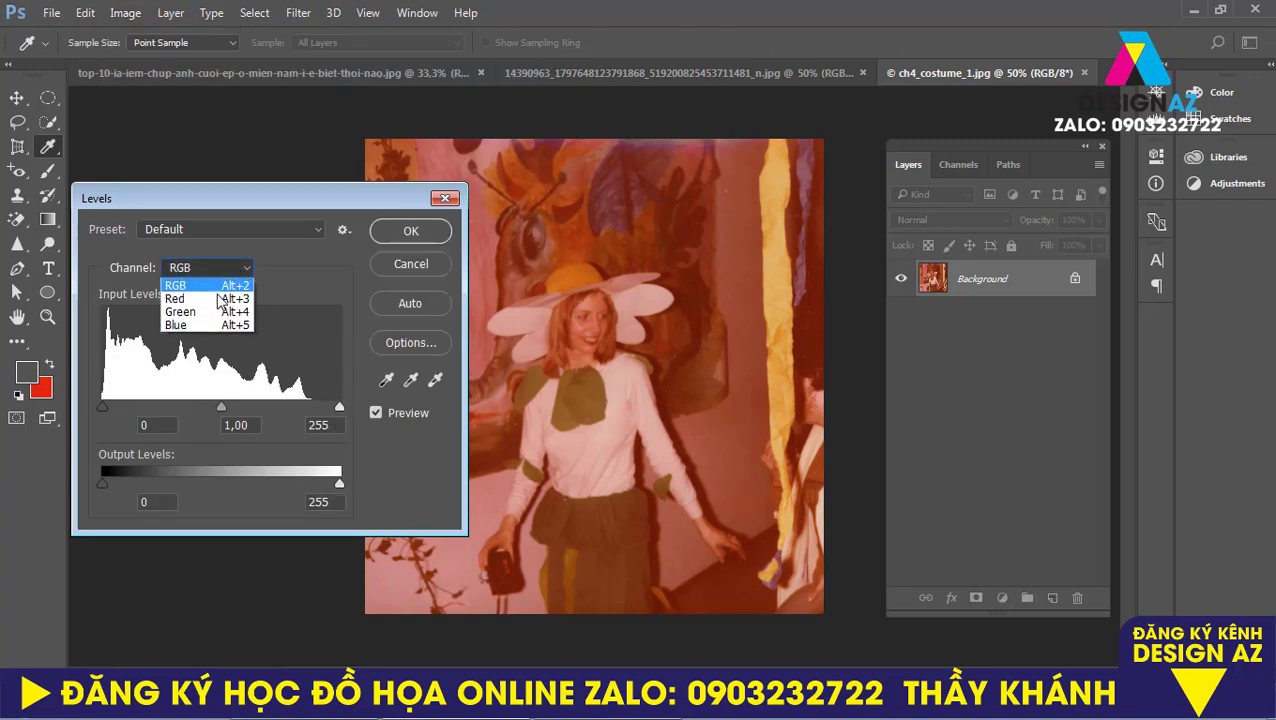
{"action": "left_click", "coordinate": [216, 292]}
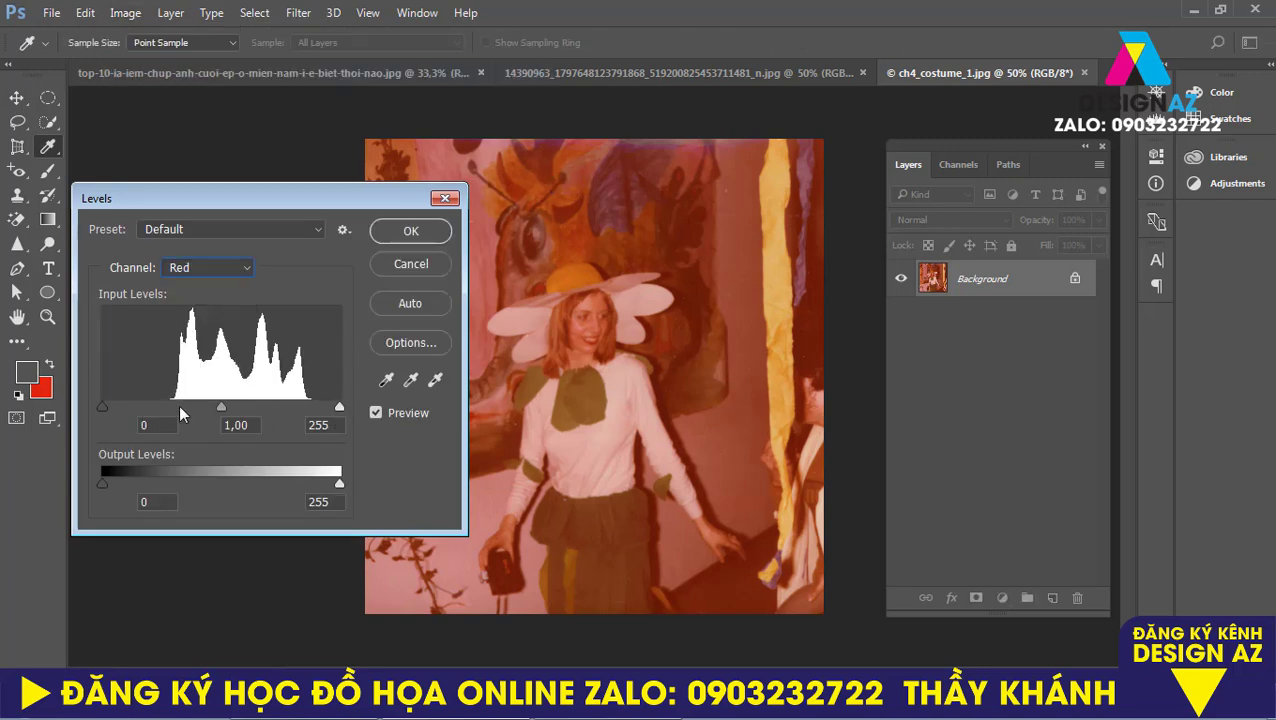
{"action": "left_click_drag", "start_coordinate": [102, 407], "coordinate": [171, 408]}
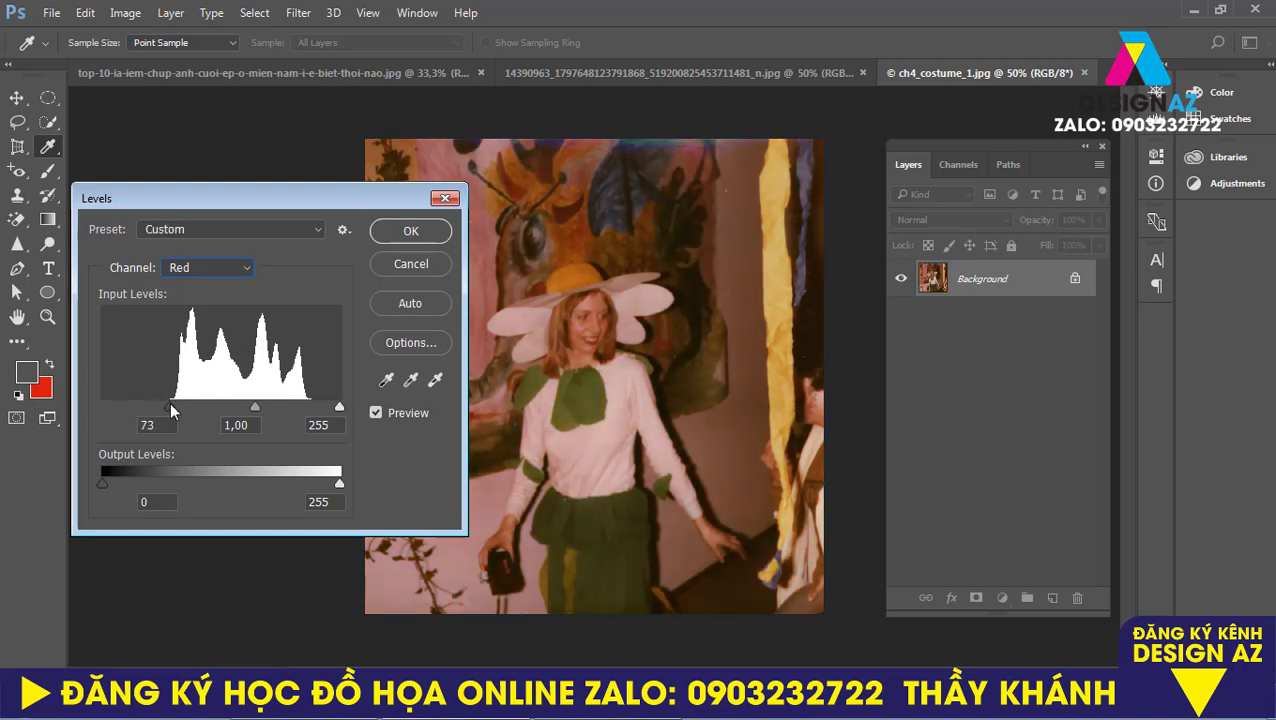
{"action": "left_click_drag", "start_coordinate": [339, 408], "coordinate": [316, 418]}
{"action": "left_click", "coordinate": [208, 267]}
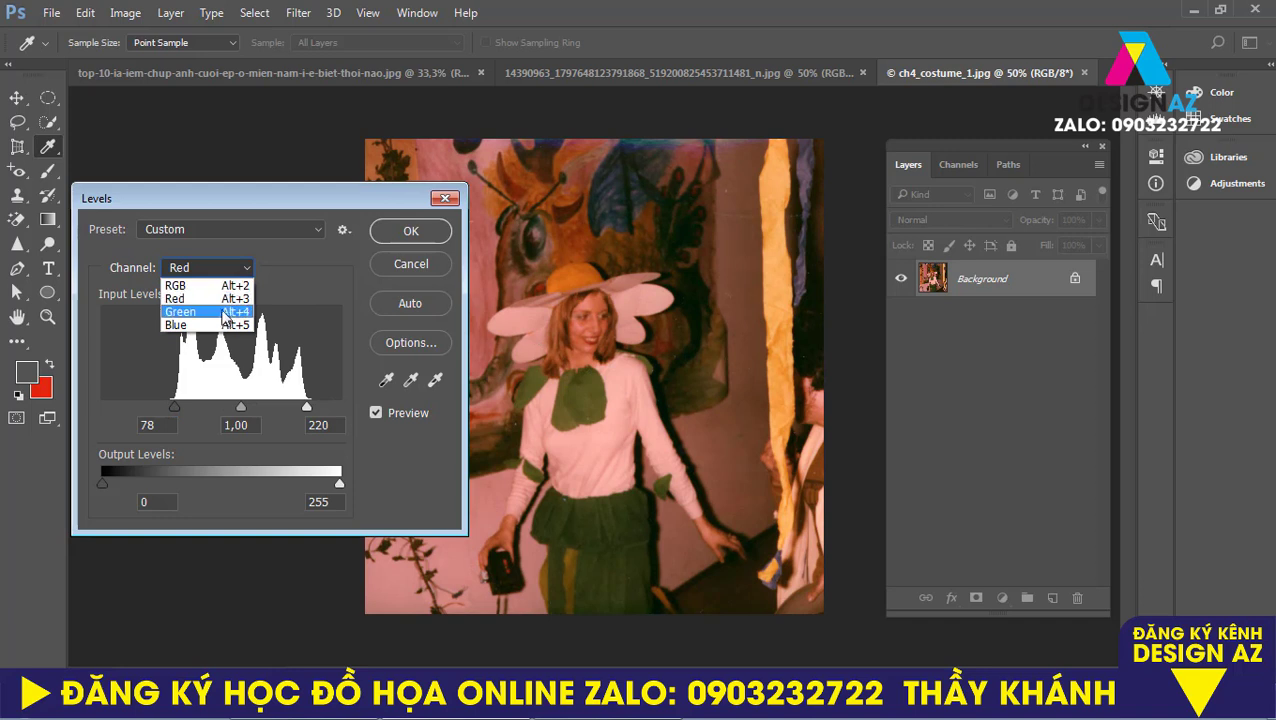
{"action": "left_click", "coordinate": [200, 302]}
{"action": "left_click_drag", "start_coordinate": [103, 409], "coordinate": [116, 410]}
{"action": "left_click_drag", "start_coordinate": [339, 408], "coordinate": [260, 410]}
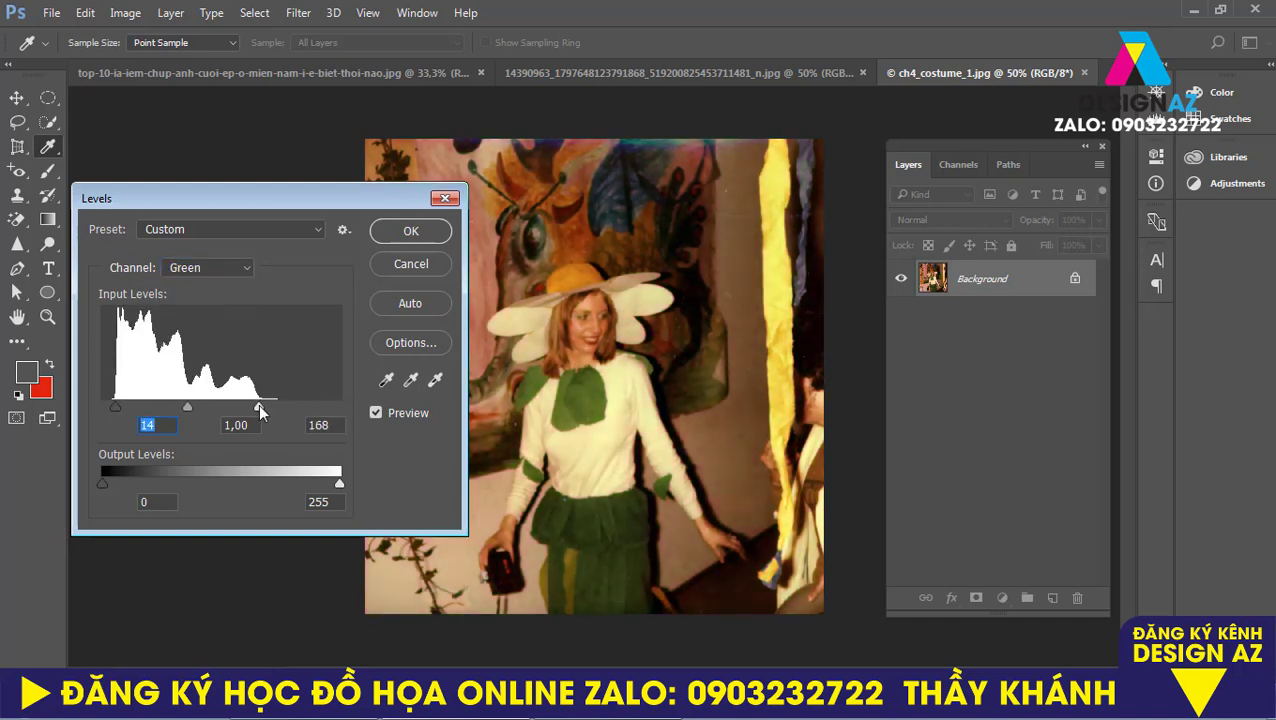
{"action": "left_click", "coordinate": [236, 274]}
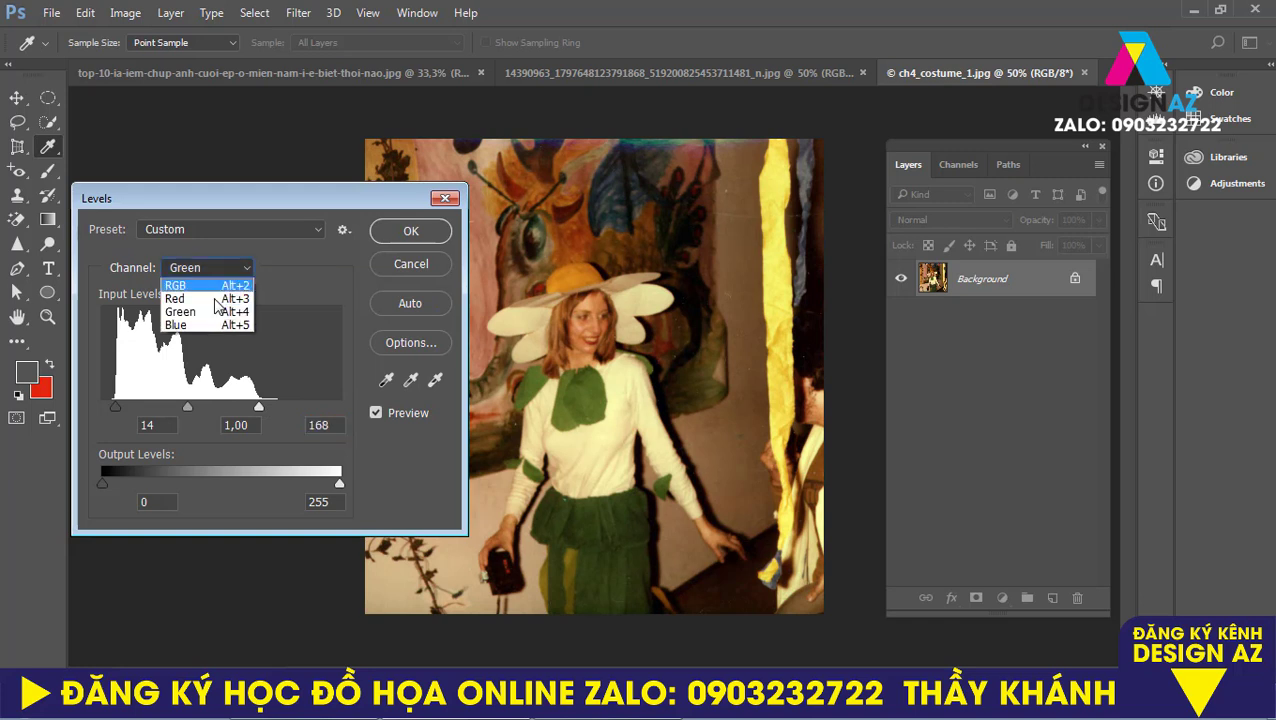
{"action": "left_click", "coordinate": [185, 321]}
{"action": "left_click_drag", "start_coordinate": [339, 408], "coordinate": [244, 408]}
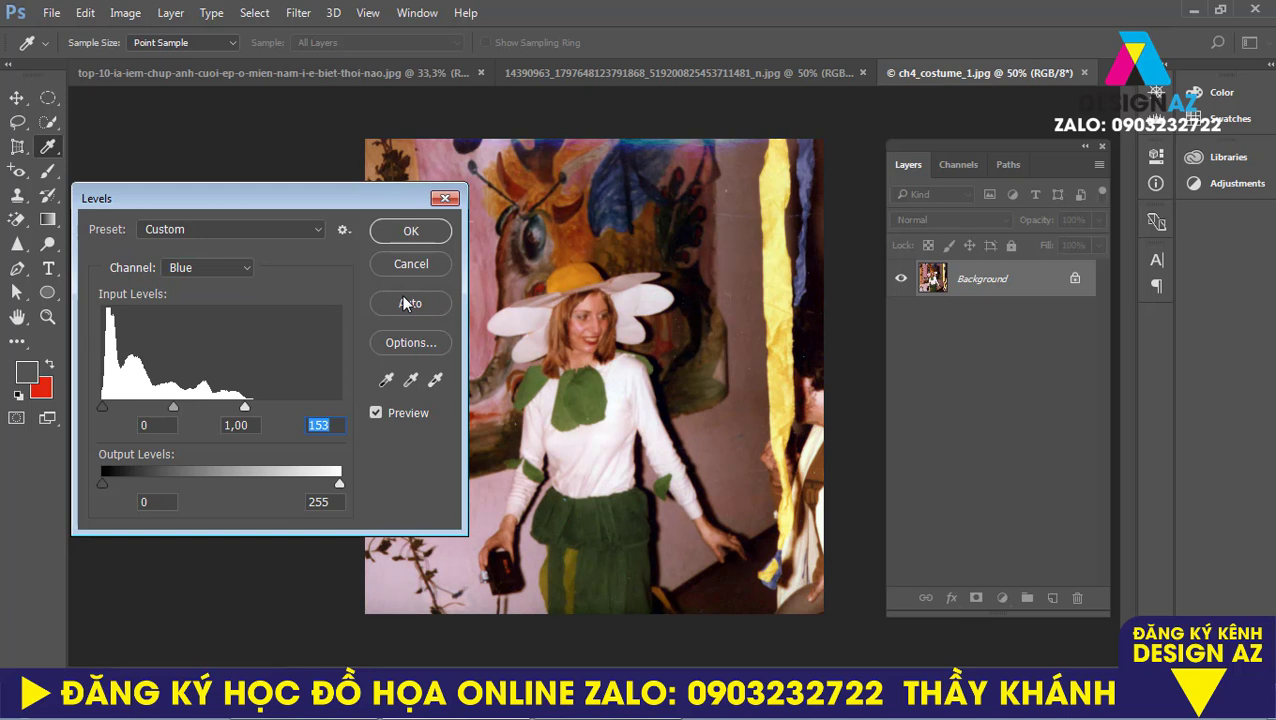
{"action": "left_click", "coordinate": [374, 414]}
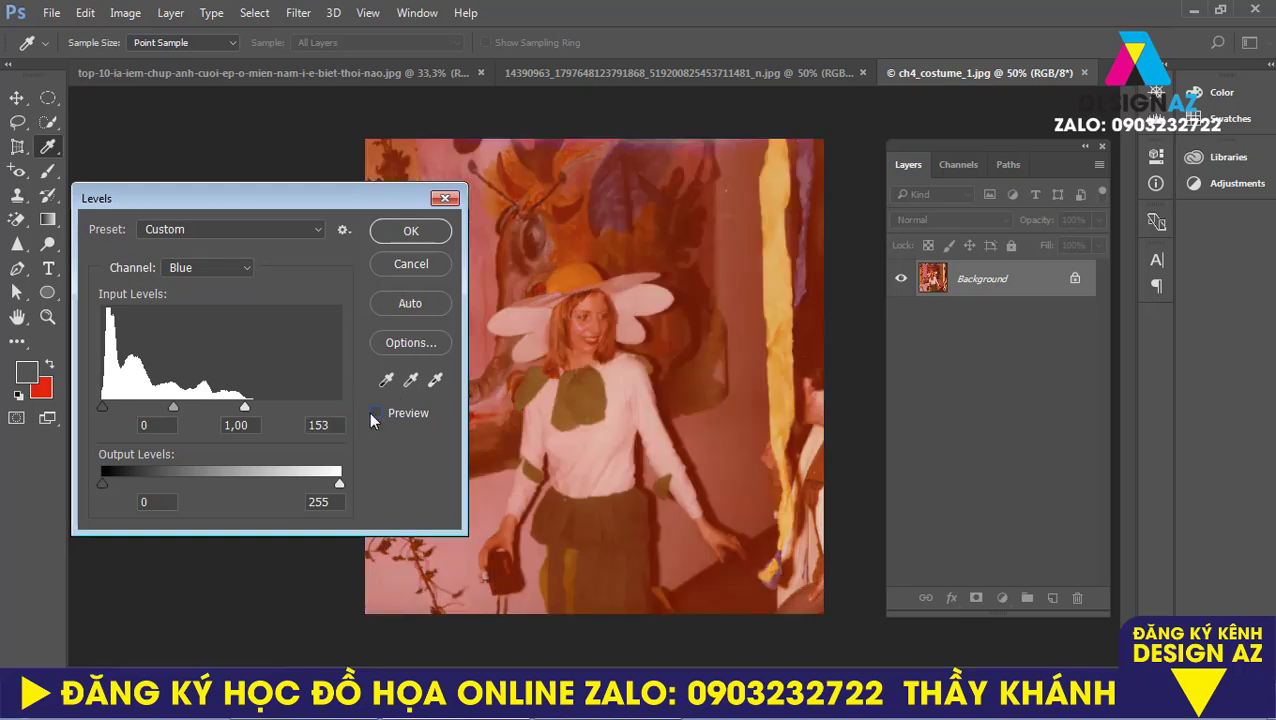
{"action": "left_click", "coordinate": [374, 414]}
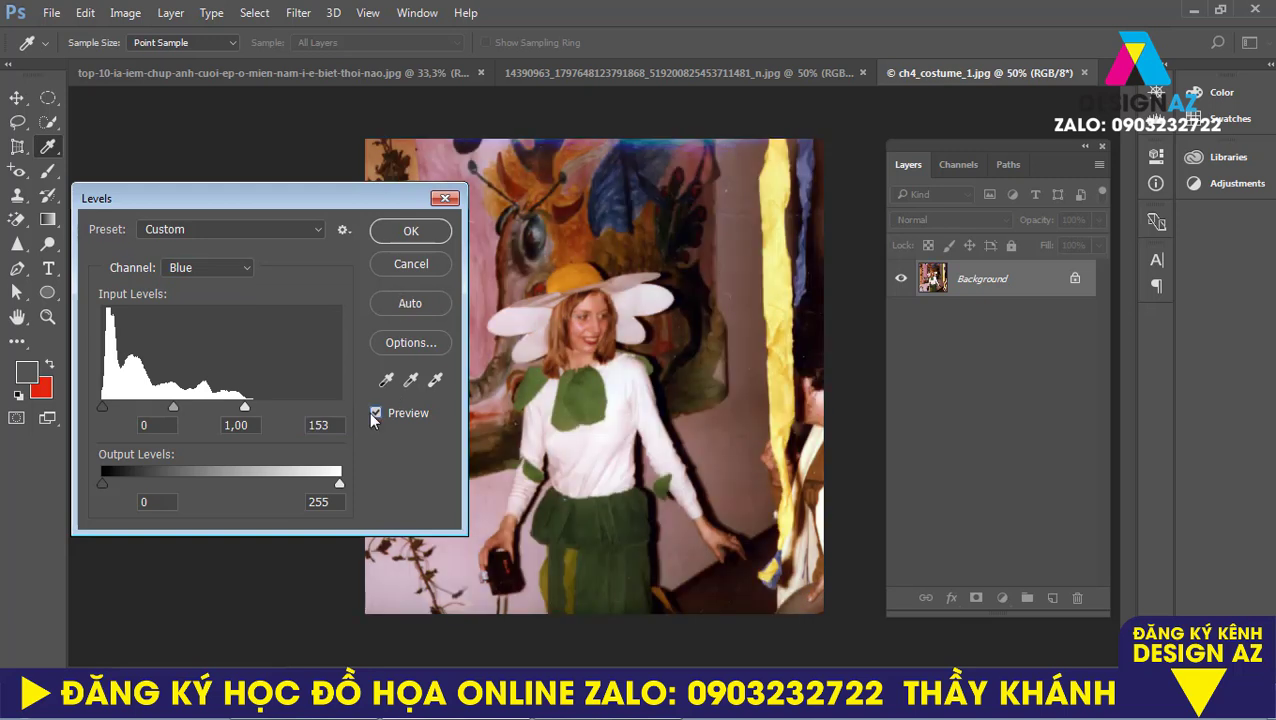
{"action": "left_click", "coordinate": [445, 198]}
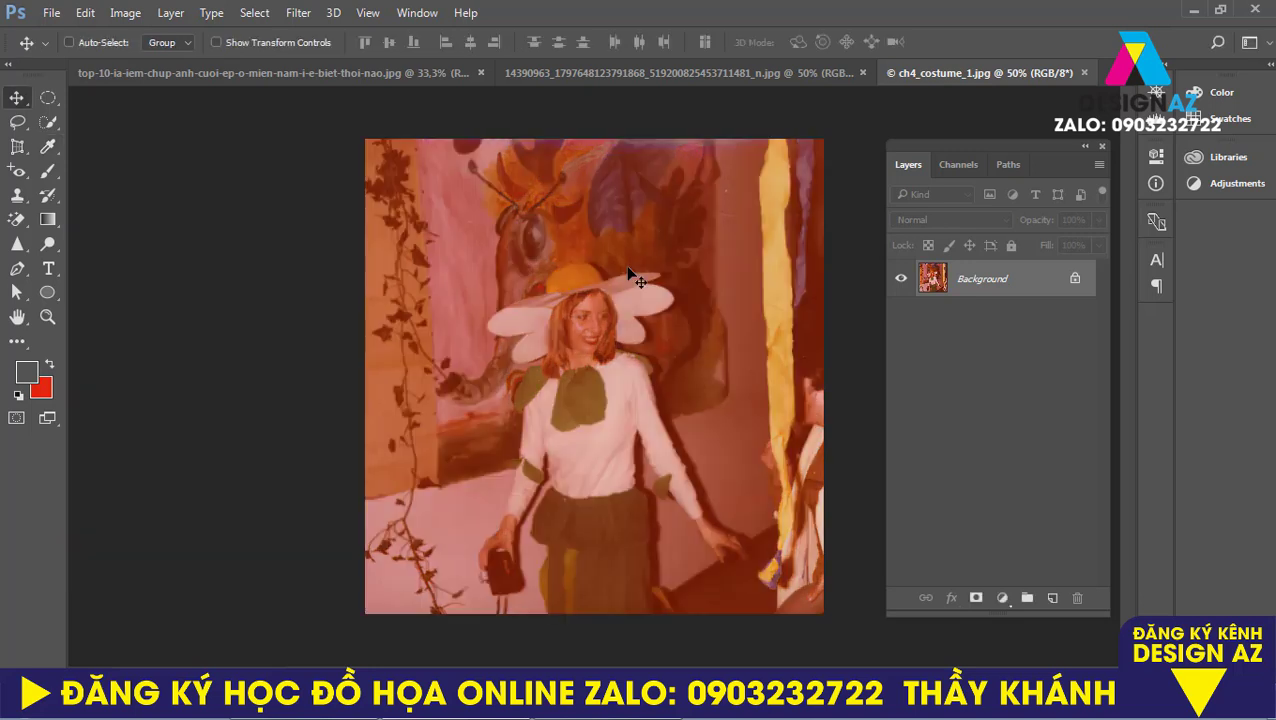
Close the costume photo and open ch4_greenwoman.jpg.
{"action": "left_click", "coordinate": [1084, 72]}
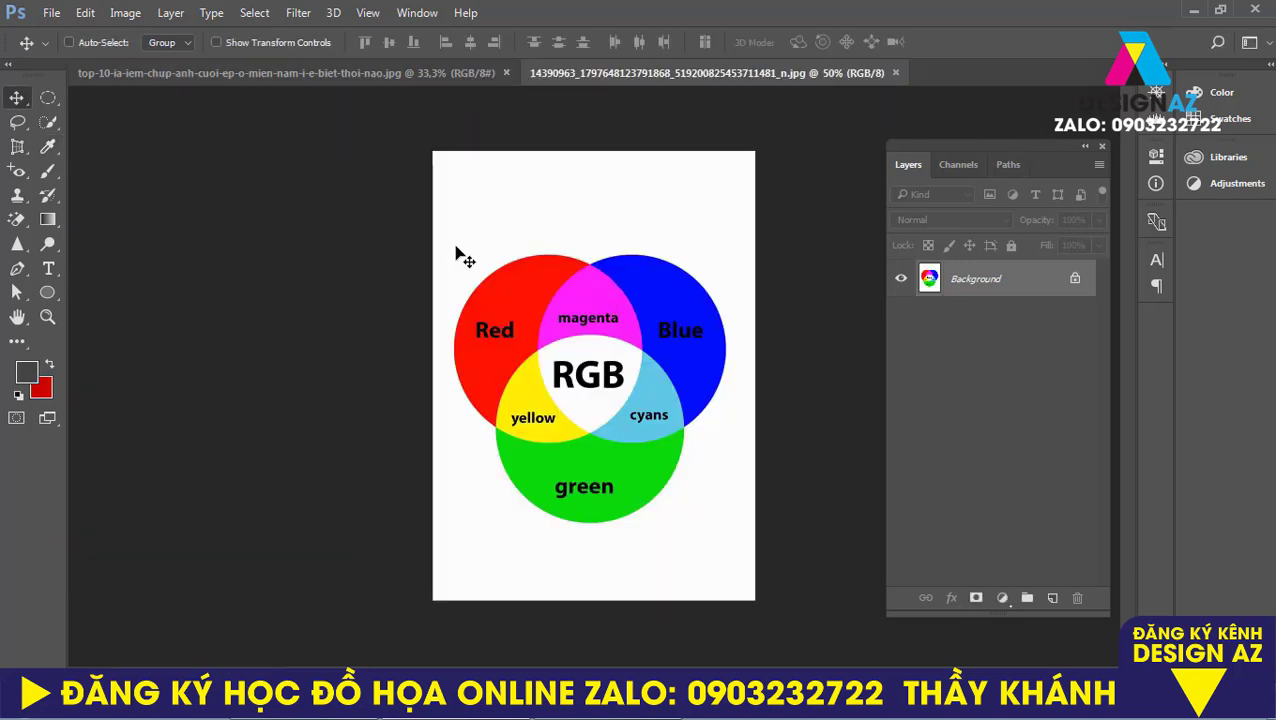
{"action": "key", "text": "ctrl+o"}
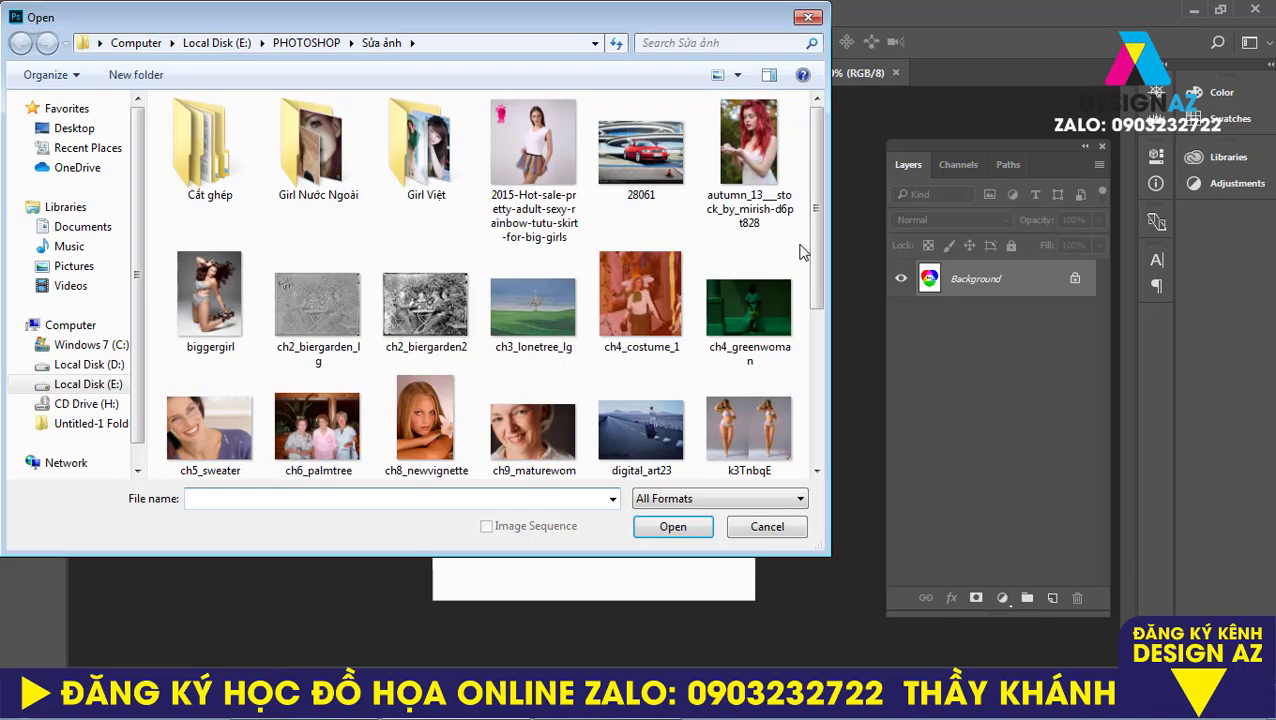
{"action": "left_click", "coordinate": [780, 310]}
{"action": "left_click", "coordinate": [686, 528]}
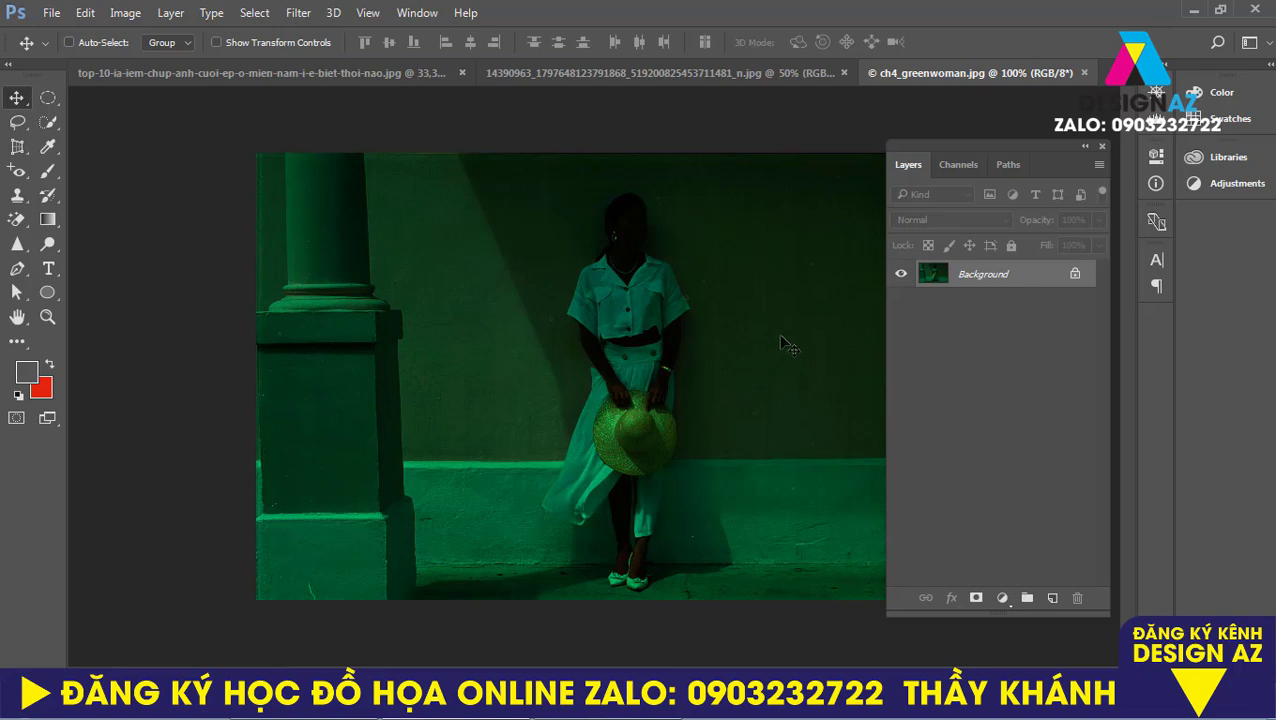
Open Levels on the green photo and lower the Red white input to about 31.
{"action": "left_click", "coordinate": [125, 13]}
{"action": "mouse_move", "coordinate": [157, 60]}
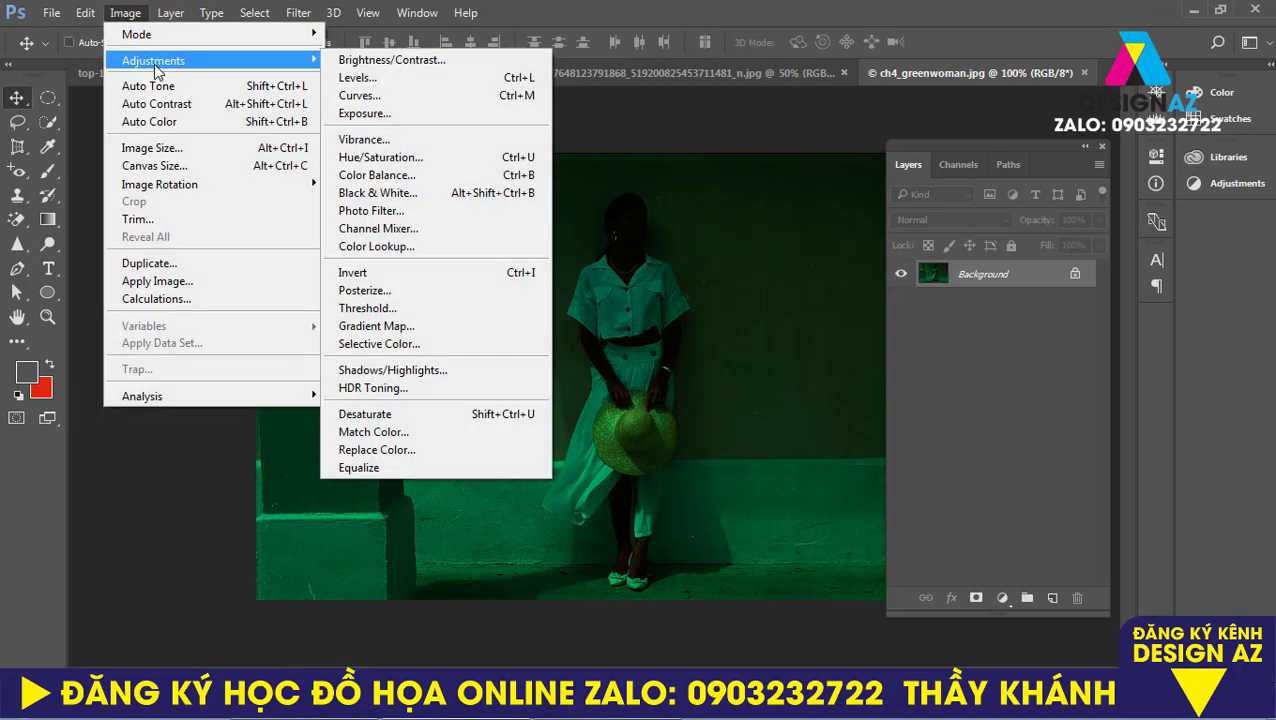
{"action": "left_click", "coordinate": [456, 78]}
{"action": "left_click", "coordinate": [240, 268]}
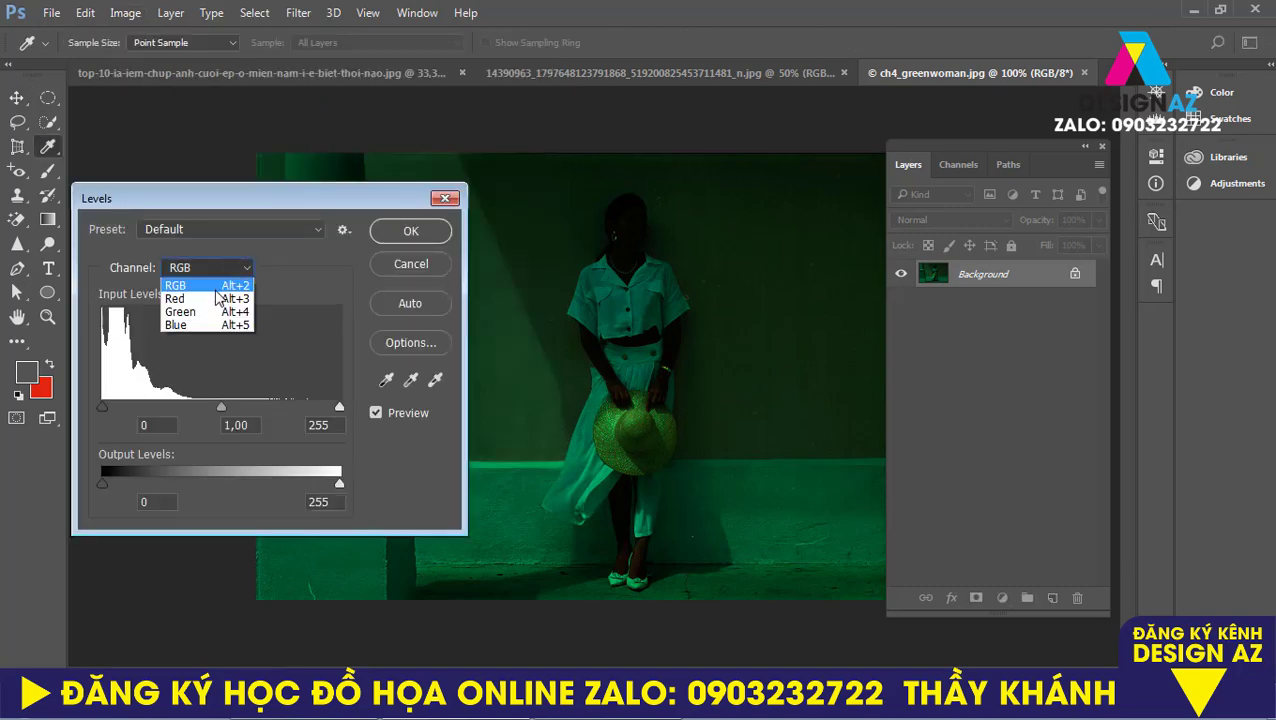
{"action": "left_click", "coordinate": [211, 298]}
{"action": "left_click_drag", "start_coordinate": [340, 407], "coordinate": [131, 405]}
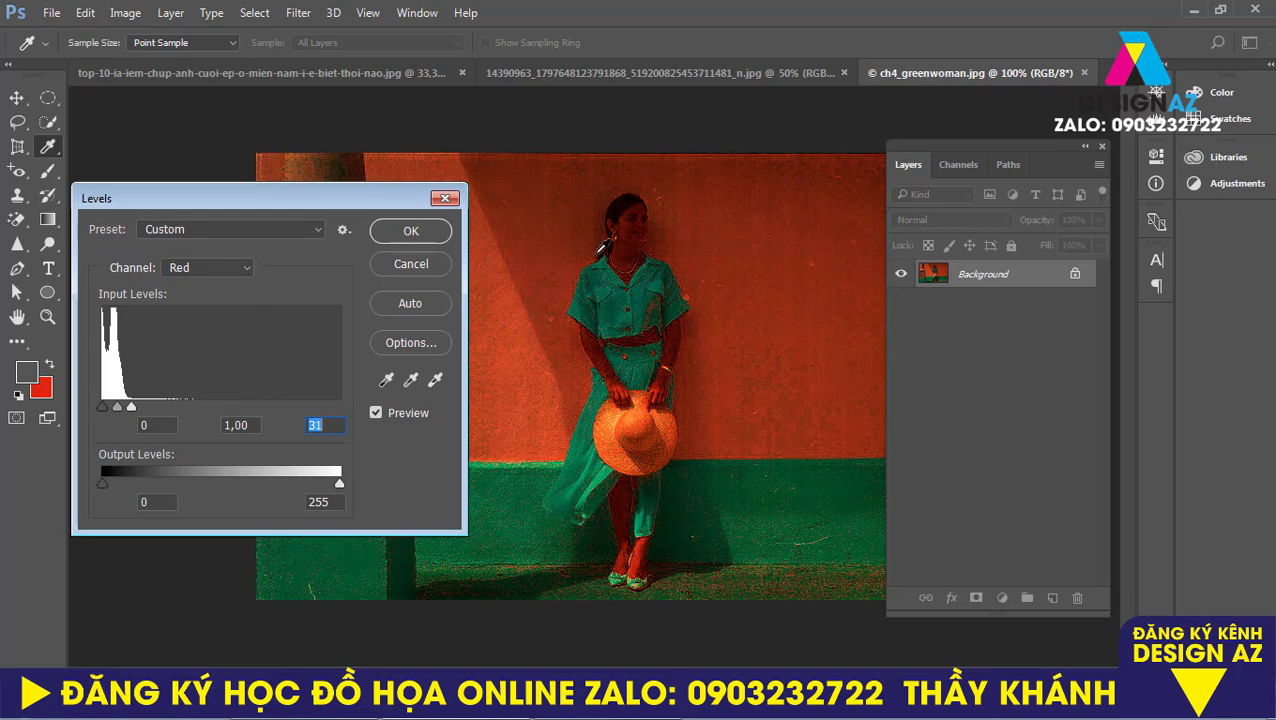
Lower Green white input to 94 and Blue to 56, compare, then close without applying.
{"action": "left_click", "coordinate": [214, 267]}
{"action": "left_click", "coordinate": [213, 312]}
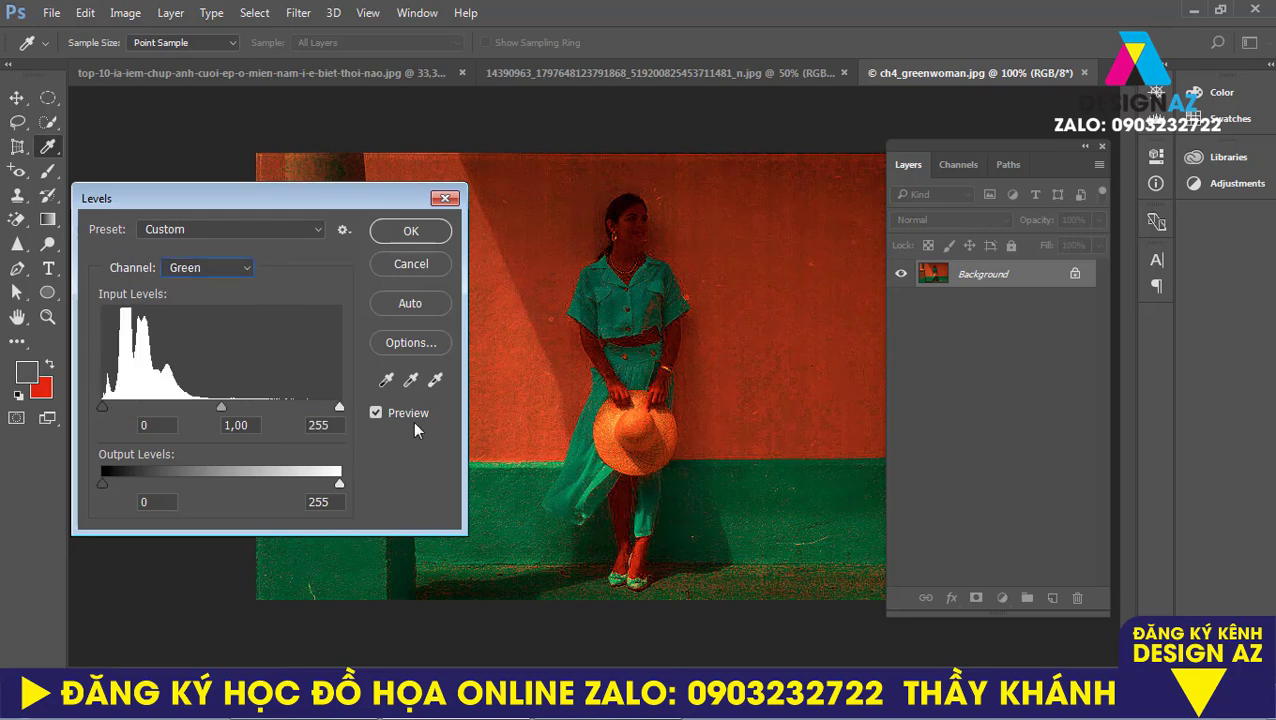
{"action": "left_click_drag", "start_coordinate": [341, 408], "coordinate": [188, 408]}
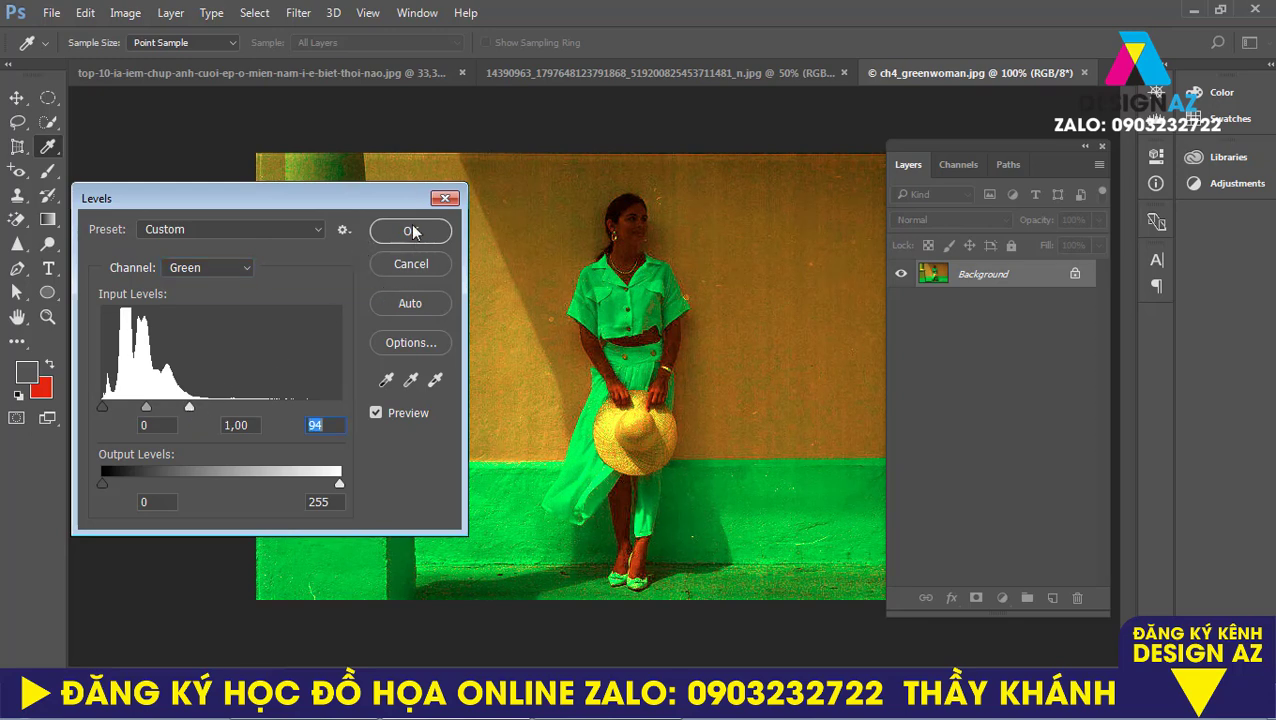
{"action": "left_click", "coordinate": [225, 268]}
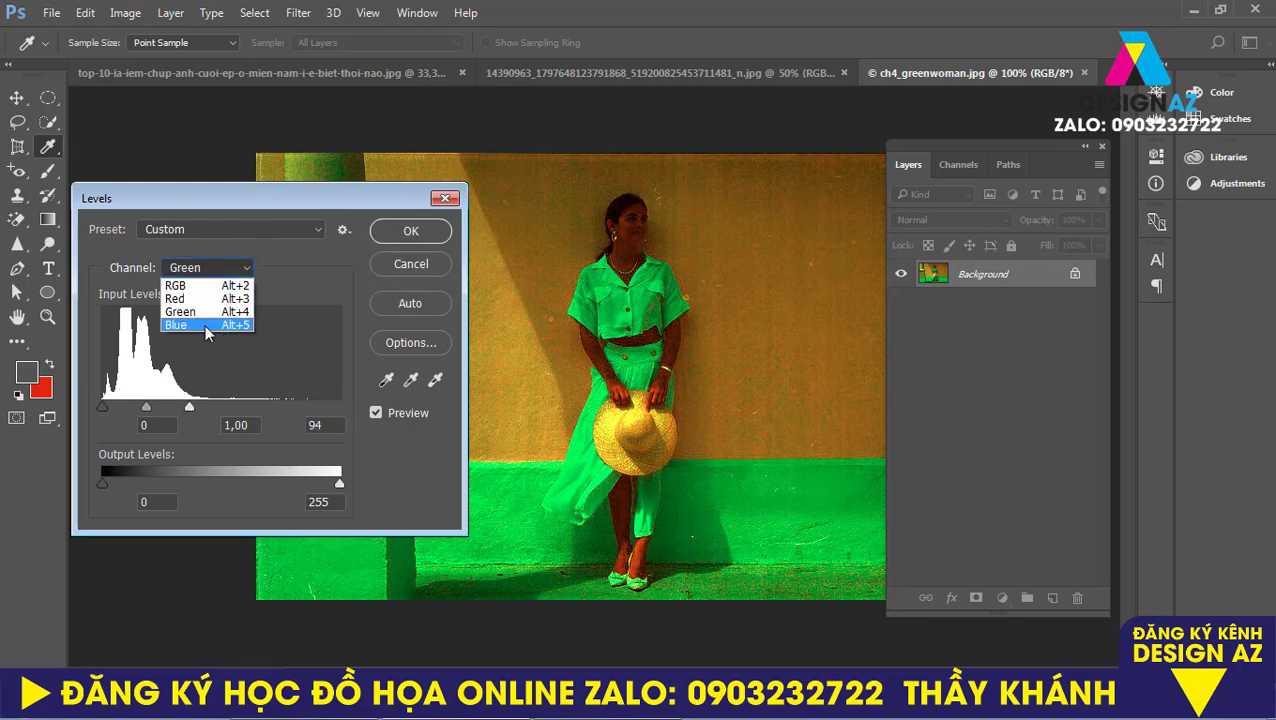
{"action": "left_click", "coordinate": [207, 330]}
{"action": "left_click_drag", "start_coordinate": [339, 408], "coordinate": [155, 409]}
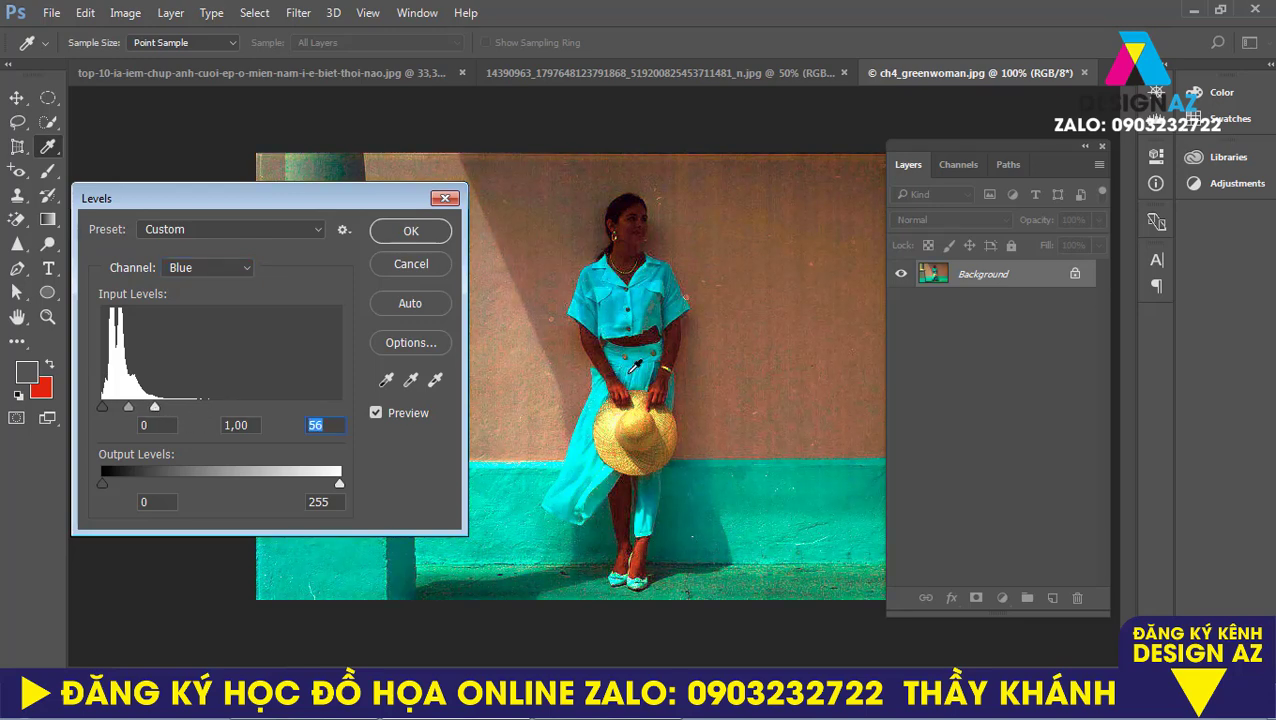
{"action": "left_click", "coordinate": [377, 414]}
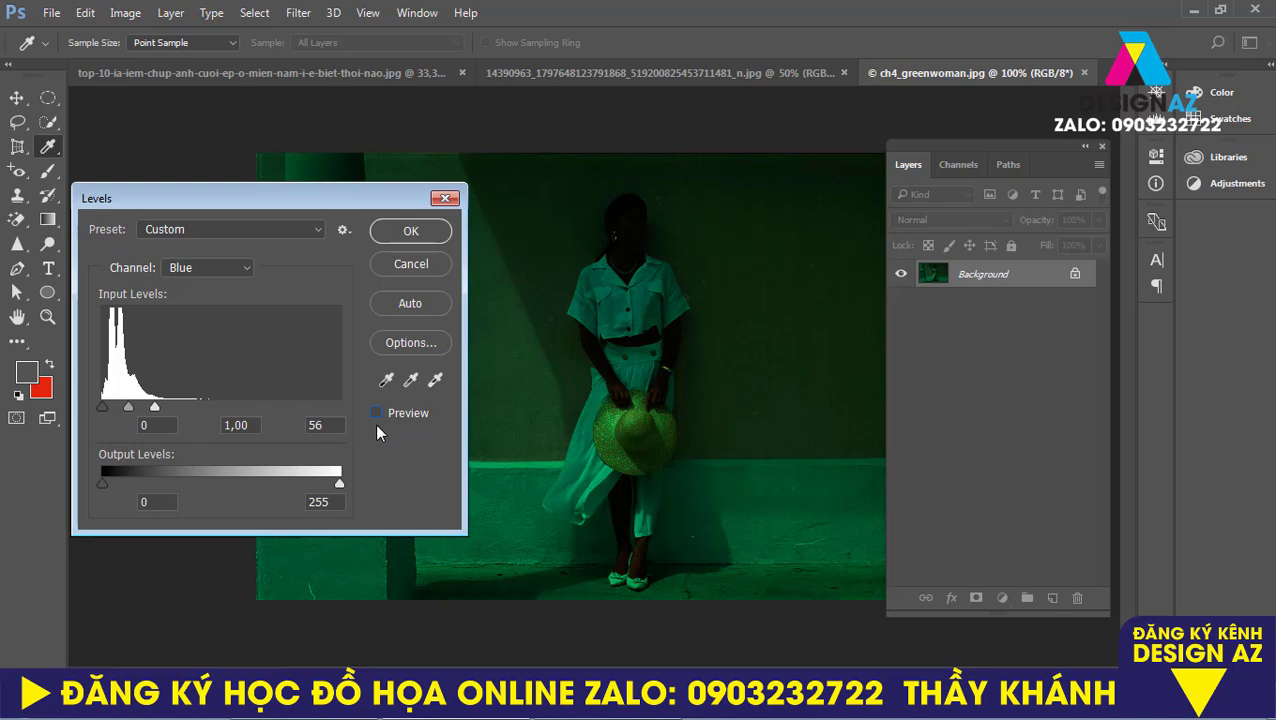
{"action": "left_click", "coordinate": [378, 414]}
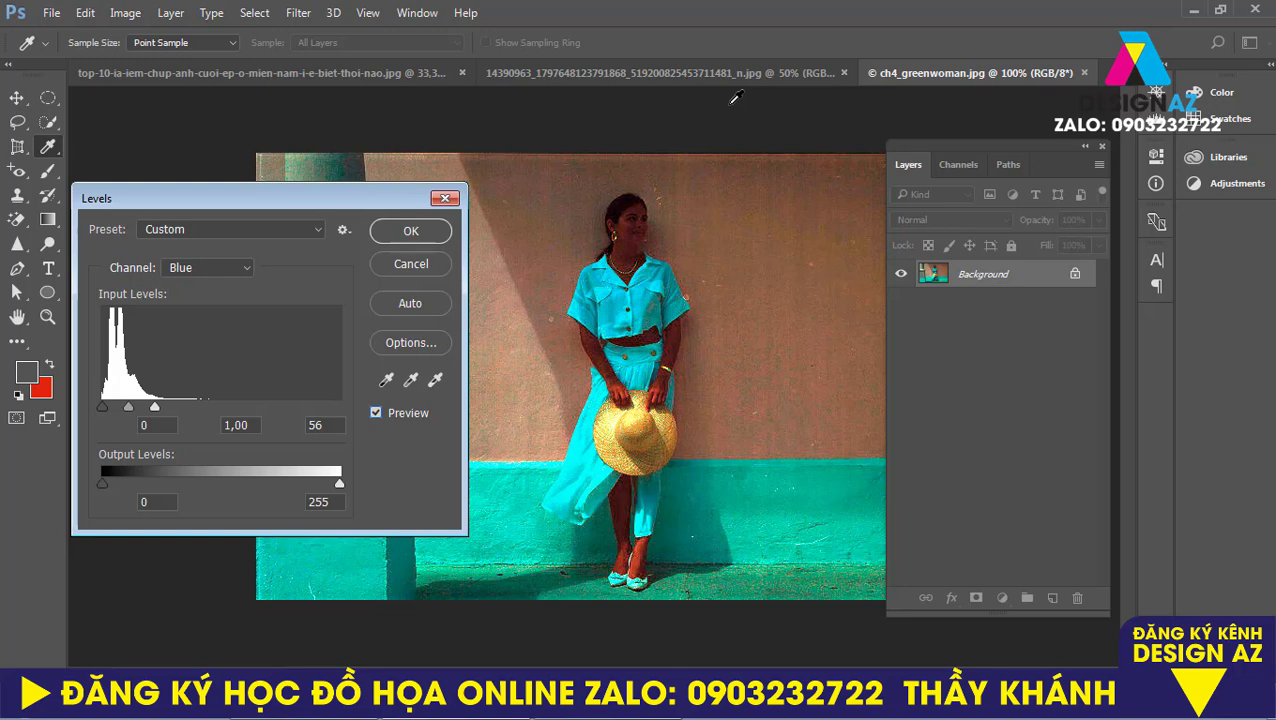
{"action": "left_click", "coordinate": [445, 198]}
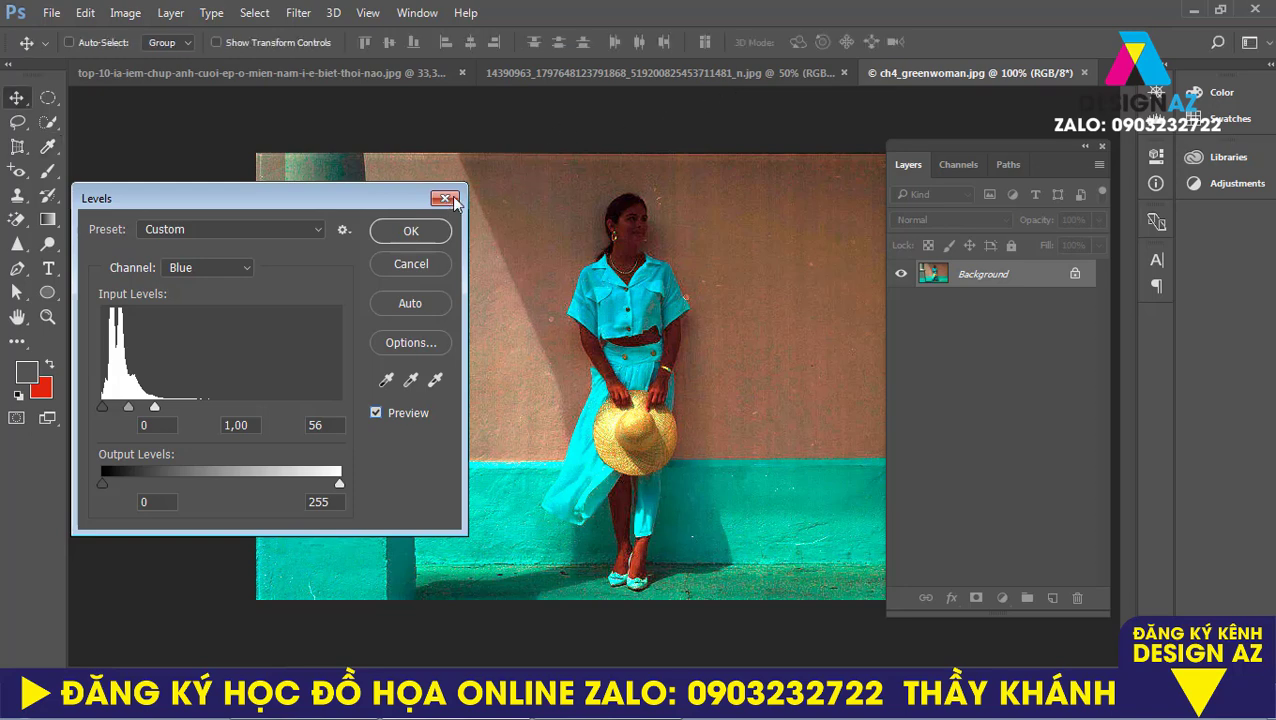
Close the RGB colour-wheel, ch4_greenwoman and wedding photo documents to reach the Home screen.
{"action": "left_click", "coordinate": [717, 73]}
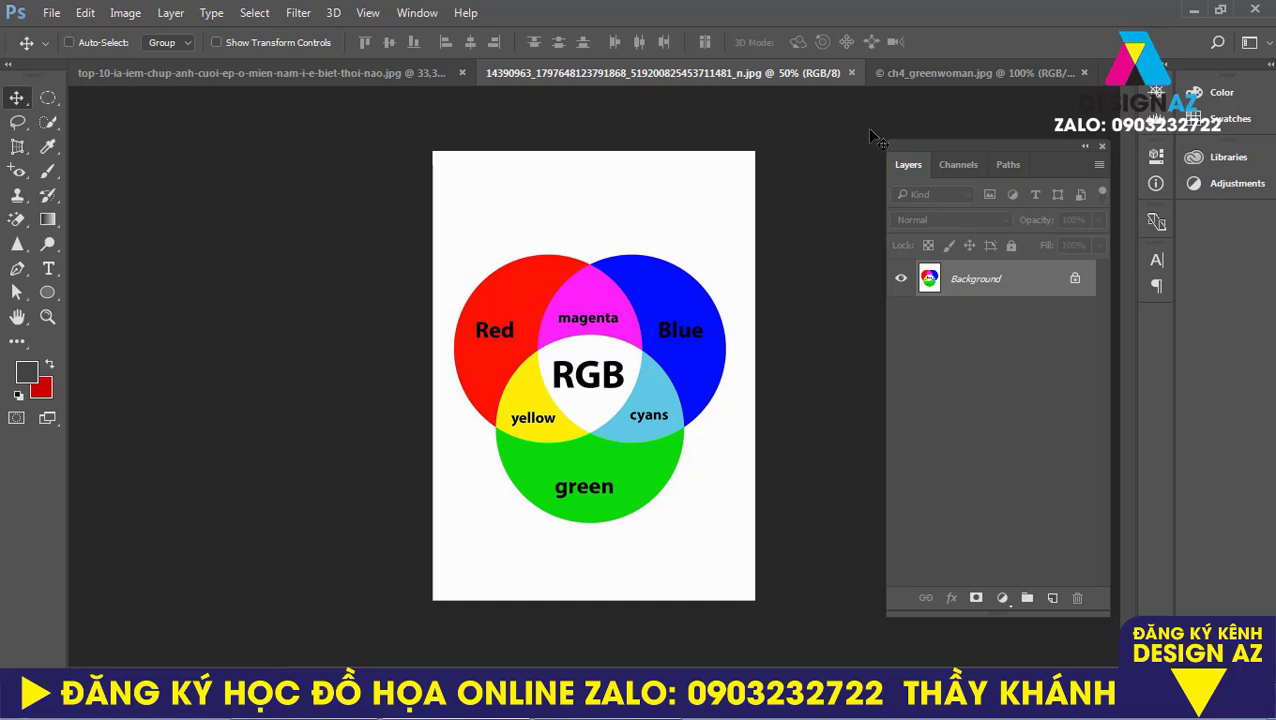
{"action": "left_click", "coordinate": [851, 73]}
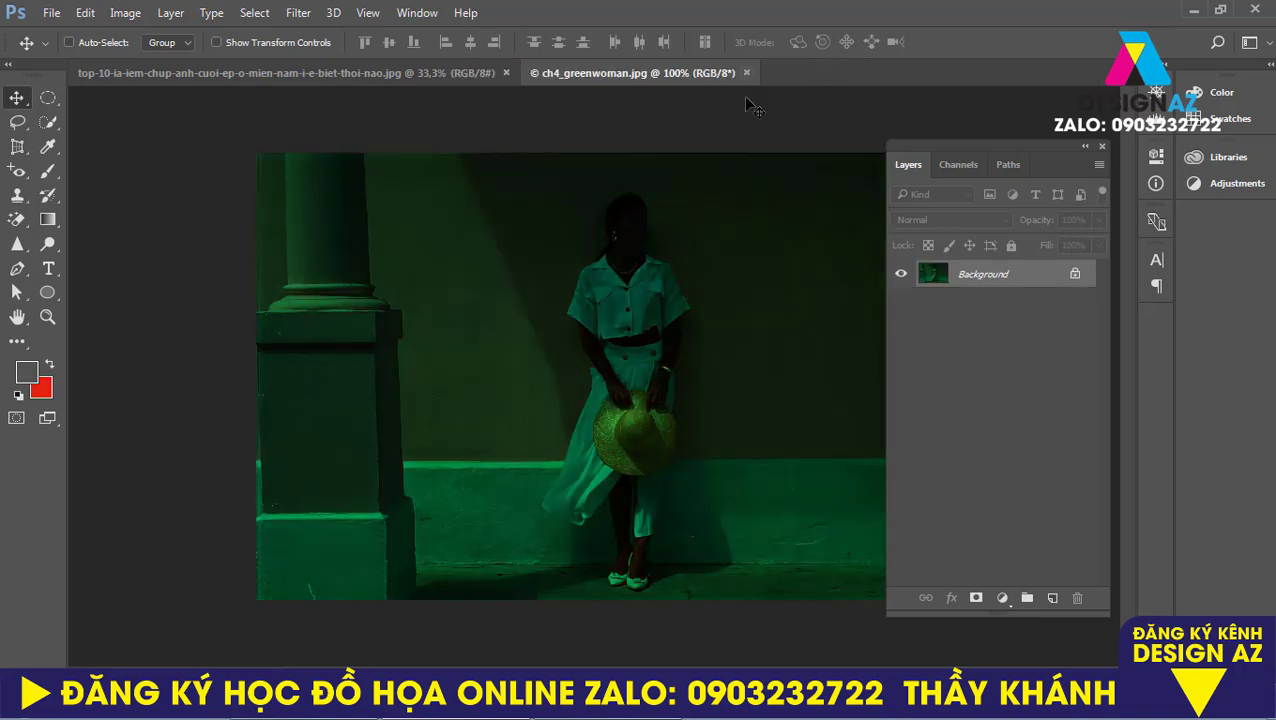
{"action": "left_click", "coordinate": [746, 73]}
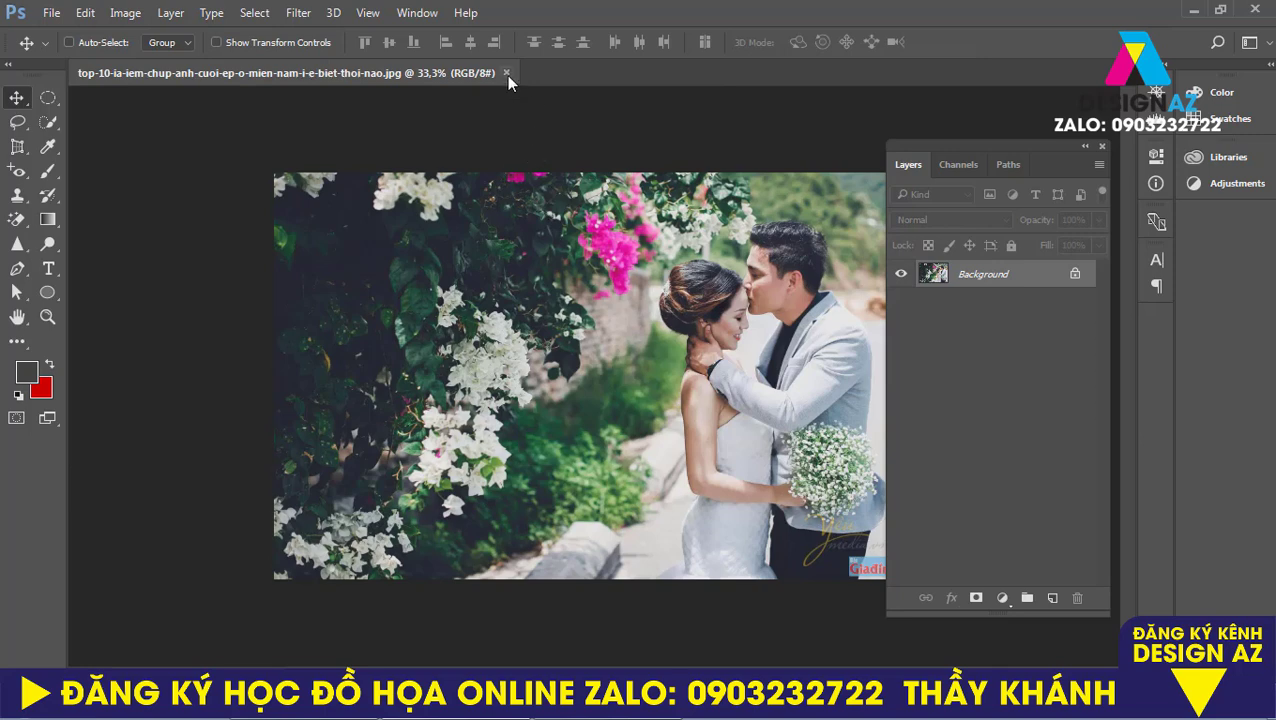
{"action": "left_click", "coordinate": [506, 73]}
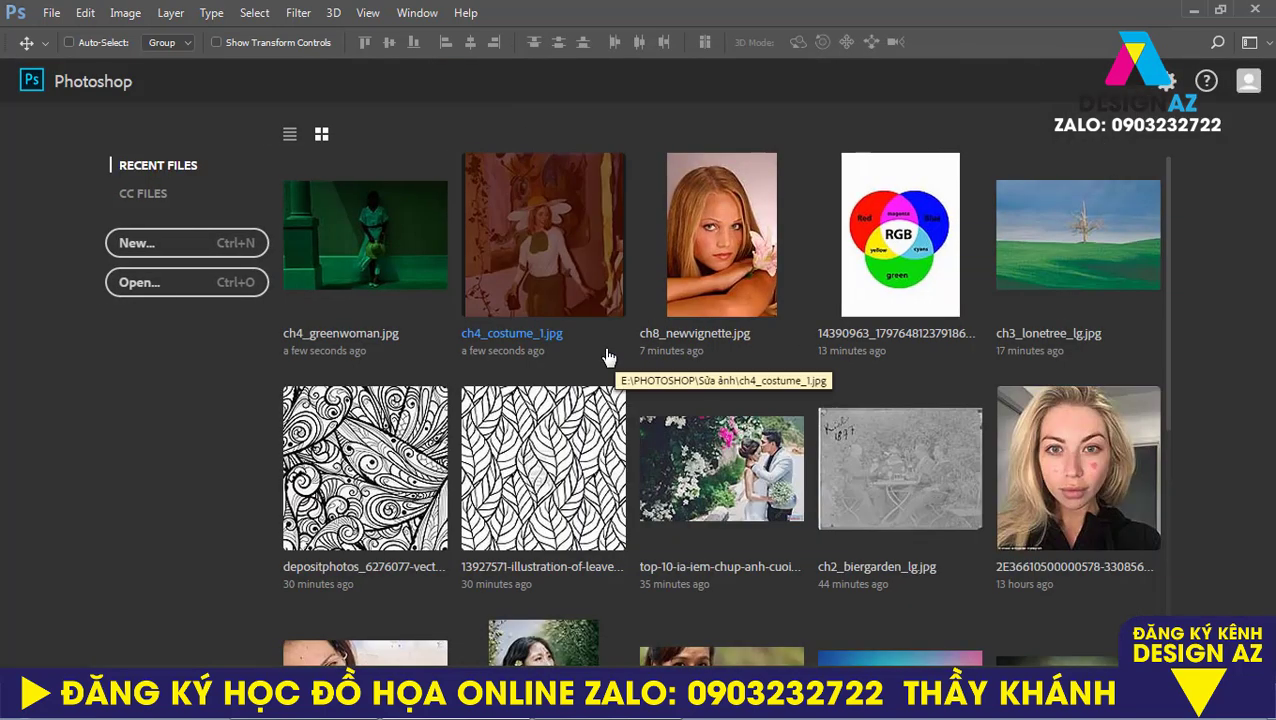